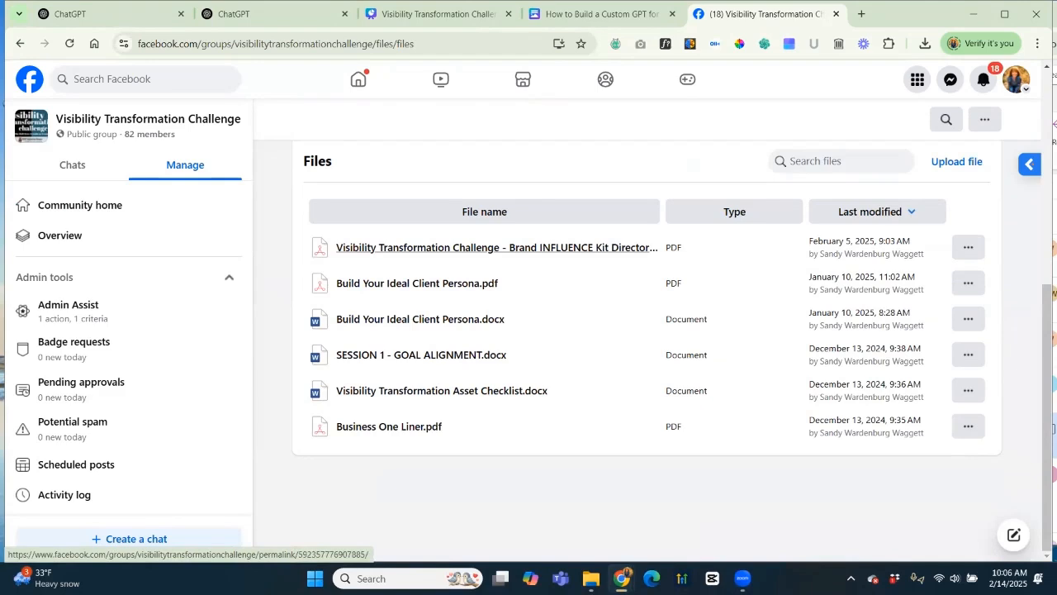
Reload the group's Files list so the new custom GPT guide PDF appears, then switch to File Explorer.
{"action": "left_click", "coordinate": [69, 44]}
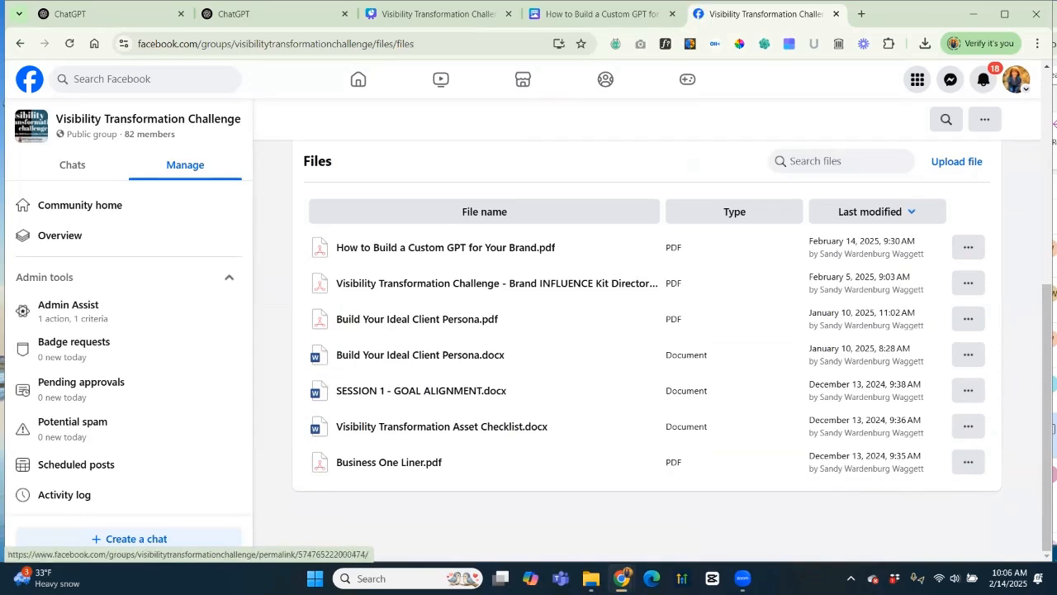
{"action": "key", "text": "alt+Tab"}
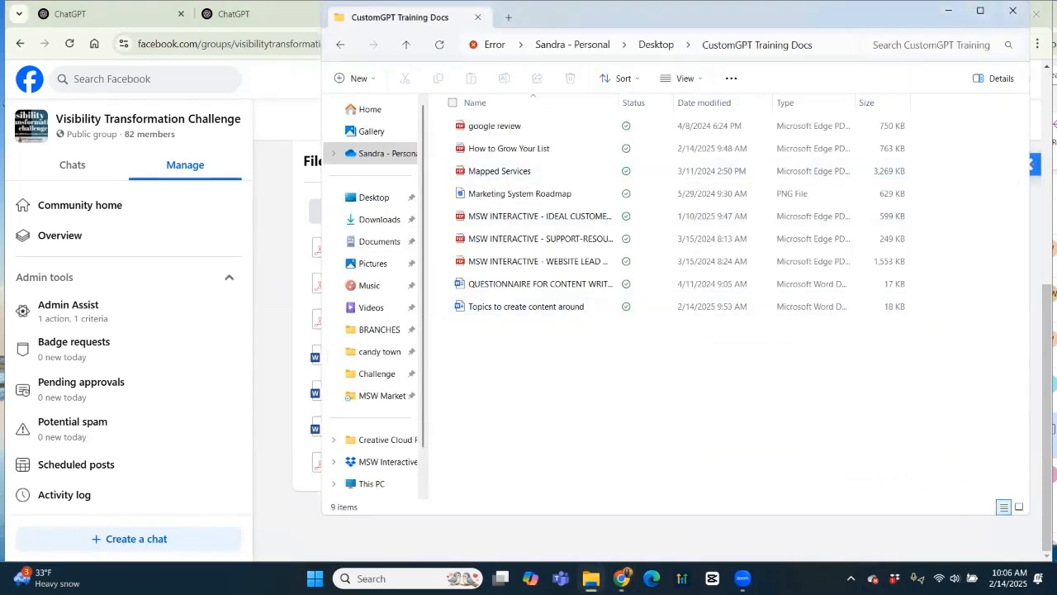
From the Desktop's Challenge folder, open 'How to Build a Custom GPT for Your Brand.pdf' in Edge.
{"action": "left_click", "coordinate": [655, 44]}
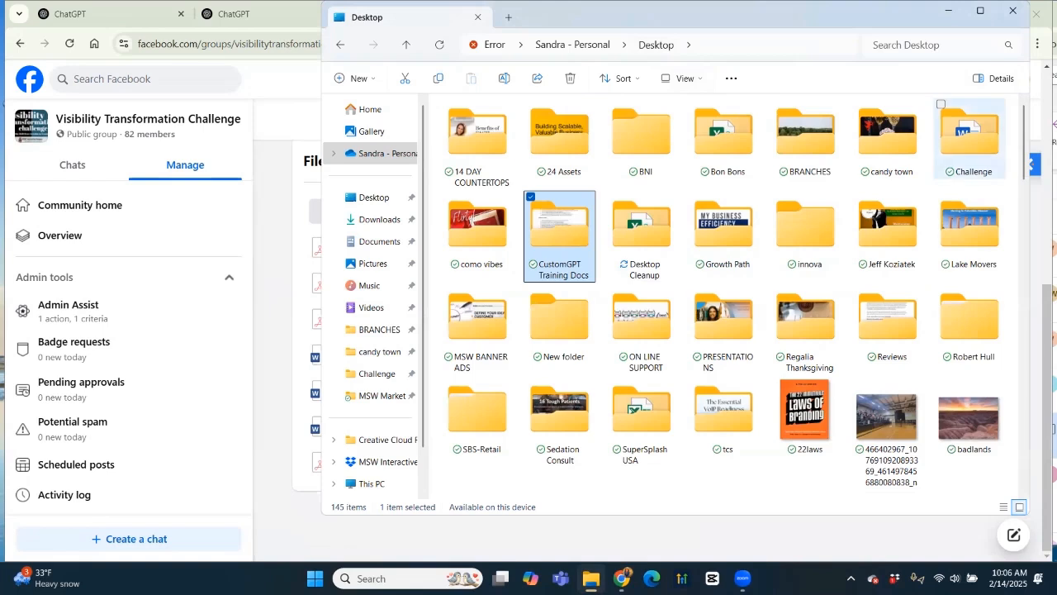
{"action": "double_click", "coordinate": [969, 139]}
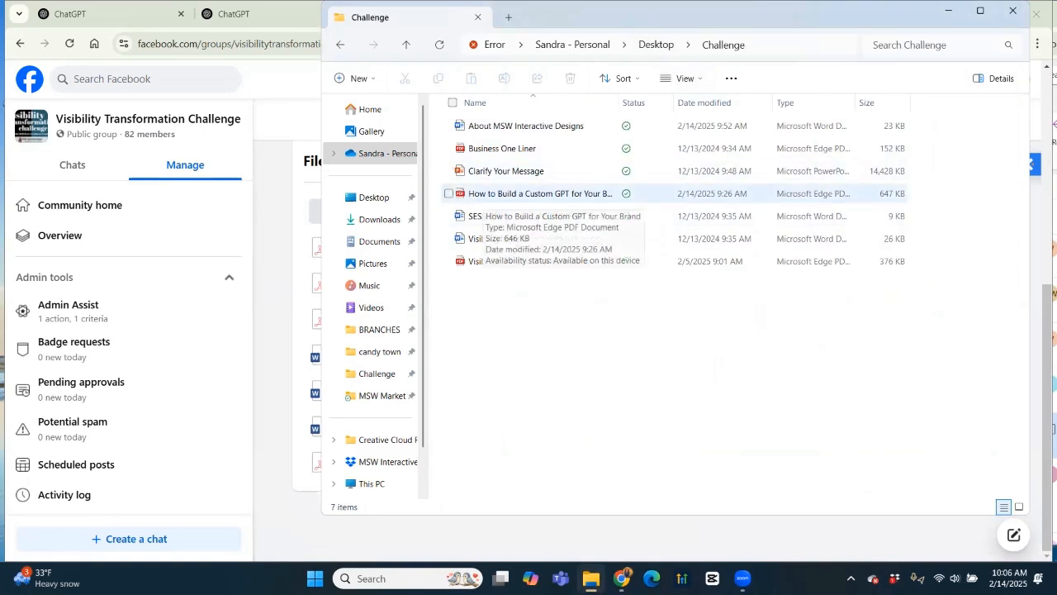
{"action": "left_click", "coordinate": [540, 194]}
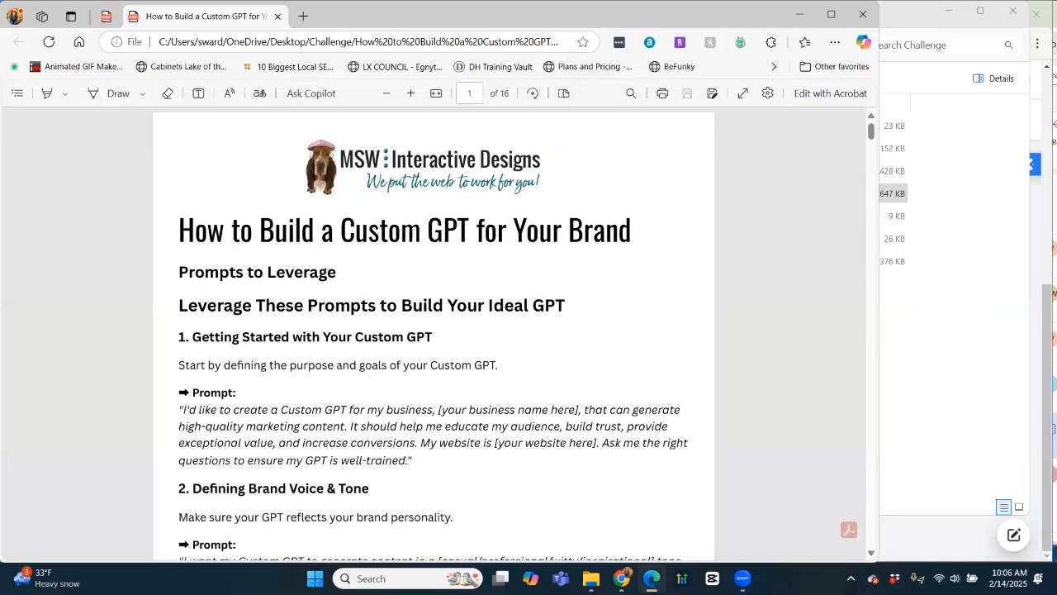
Copy the guide's first prompt paragraph to the clipboard.
{"action": "scroll", "coordinate": [433, 334], "scroll_direction": "down", "scroll_amount": 5}
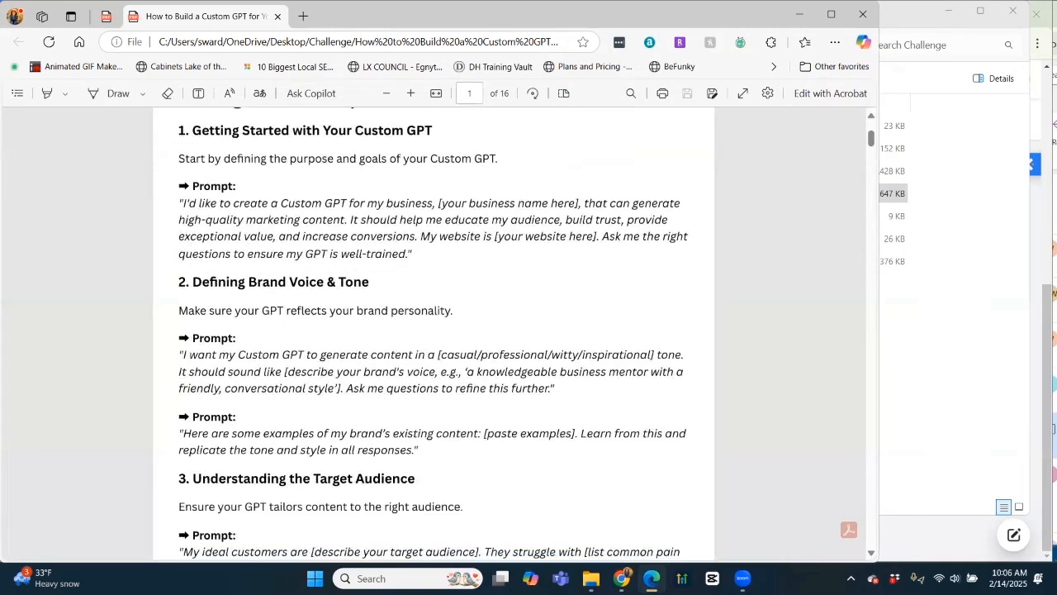
{"action": "left_click_drag", "start_coordinate": [180, 203], "coordinate": [413, 253]}
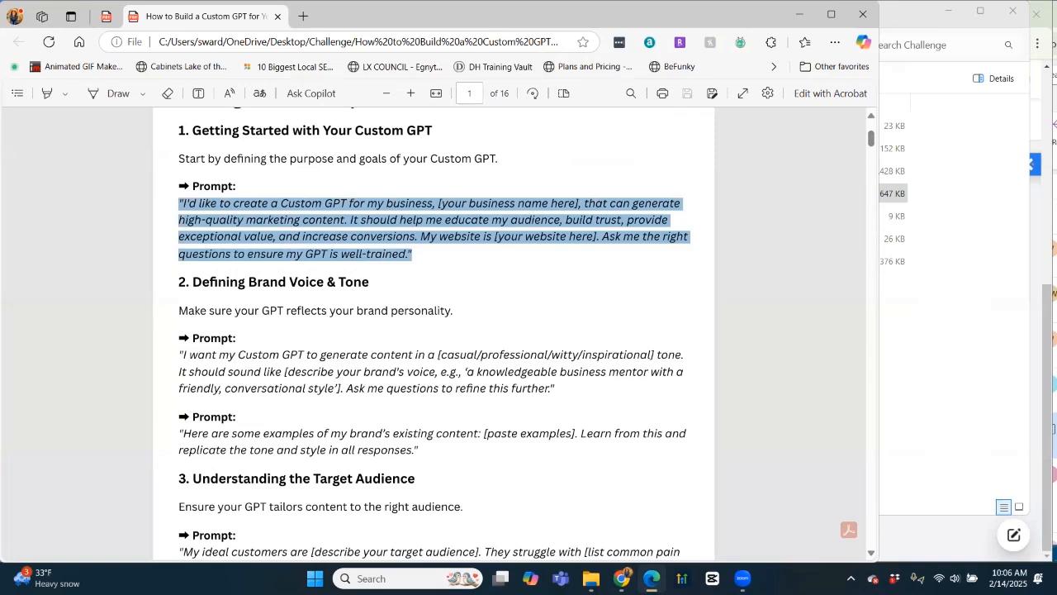
{"action": "key", "text": "ctrl+c"}
{"action": "left_click", "coordinate": [421, 258]}
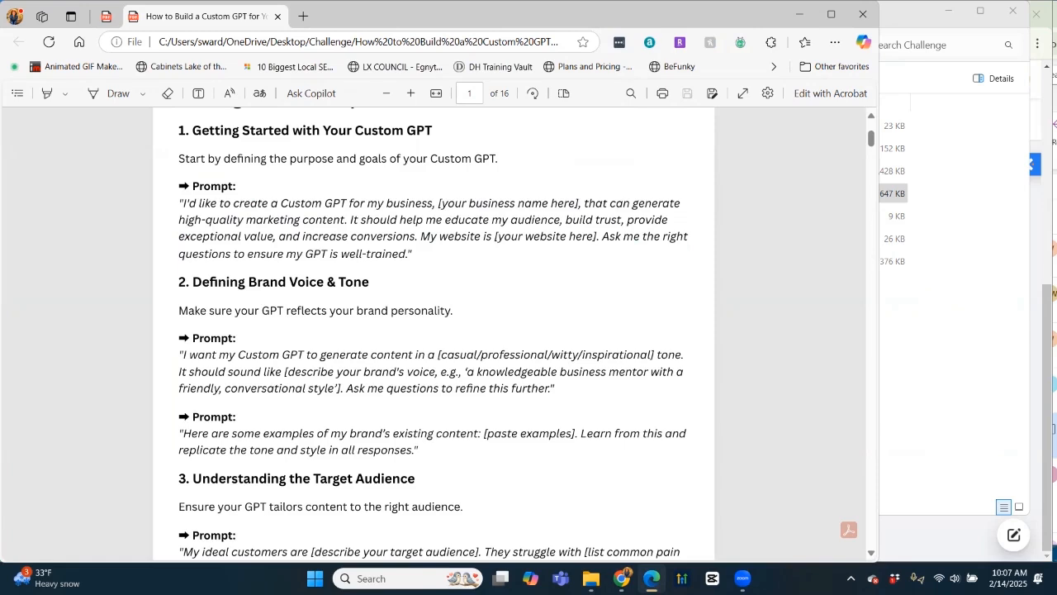
Scroll down to the Custom GPT Setup Worksheet on page 5.
{"action": "scroll", "coordinate": [434, 334], "scroll_direction": "down", "scroll_amount": 5}
{"action": "scroll", "coordinate": [433, 333], "scroll_direction": "down", "scroll_amount": 3}
{"action": "scroll", "coordinate": [433, 334], "scroll_direction": "up", "scroll_amount": 2}
{"action": "scroll", "coordinate": [433, 333], "scroll_direction": "down", "scroll_amount": 3}
{"action": "scroll", "coordinate": [434, 334], "scroll_direction": "down", "scroll_amount": 10}
{"action": "scroll", "coordinate": [433, 334], "scroll_direction": "down", "scroll_amount": 8}
{"action": "scroll", "coordinate": [433, 333], "scroll_direction": "down", "scroll_amount": 10}
{"action": "scroll", "coordinate": [434, 333], "scroll_direction": "down", "scroll_amount": 4}
{"action": "scroll", "coordinate": [434, 333], "scroll_direction": "up", "scroll_amount": 1}
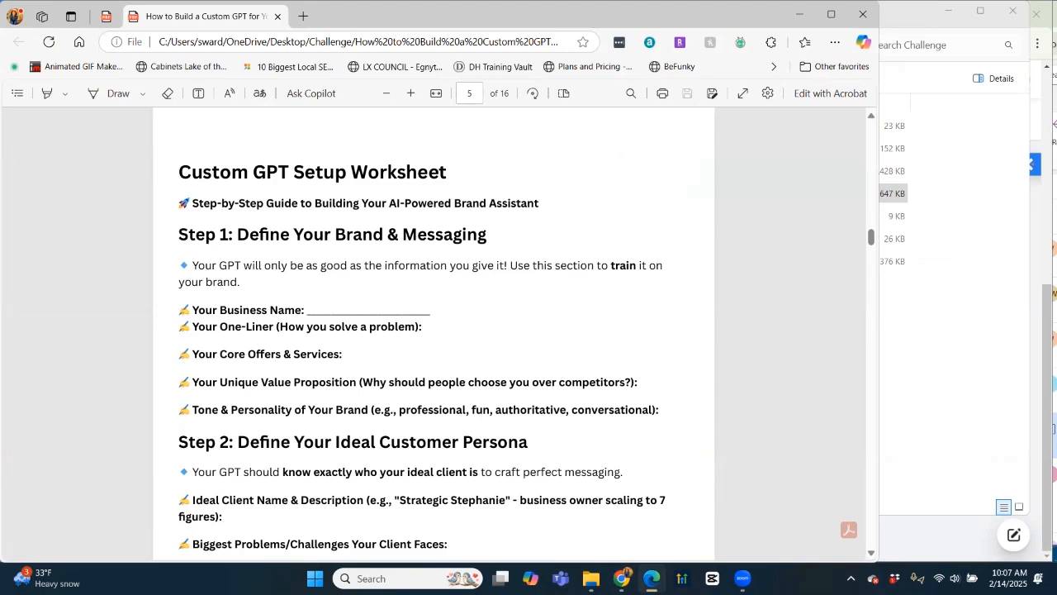
Scroll past the step-by-step guide and Get Ready checklist to page 11 of 16.
{"action": "scroll", "coordinate": [434, 335], "scroll_direction": "down", "scroll_amount": 3}
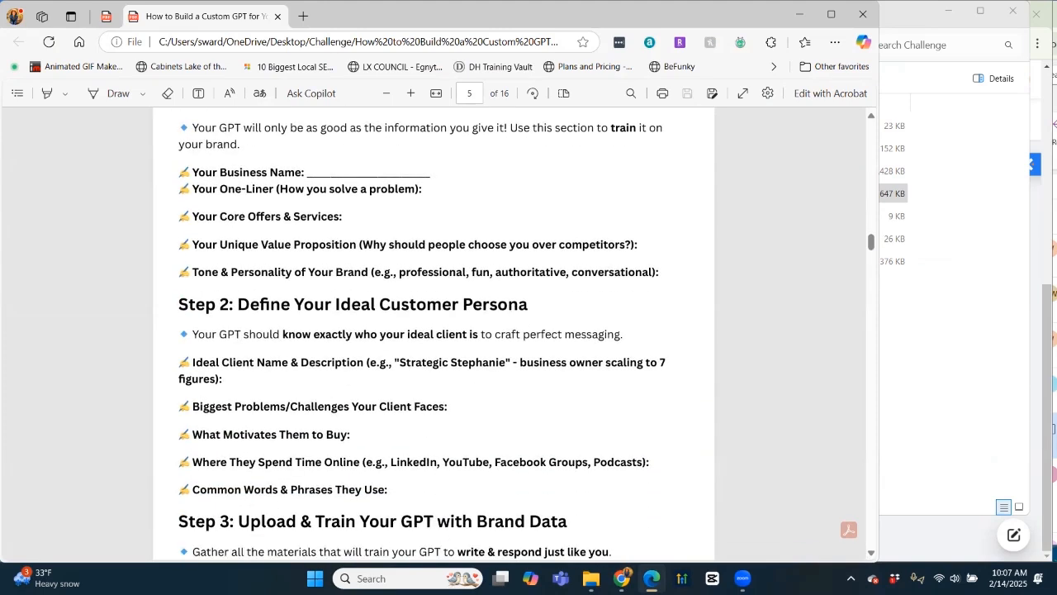
{"action": "scroll", "coordinate": [433, 334], "scroll_direction": "down", "scroll_amount": 3}
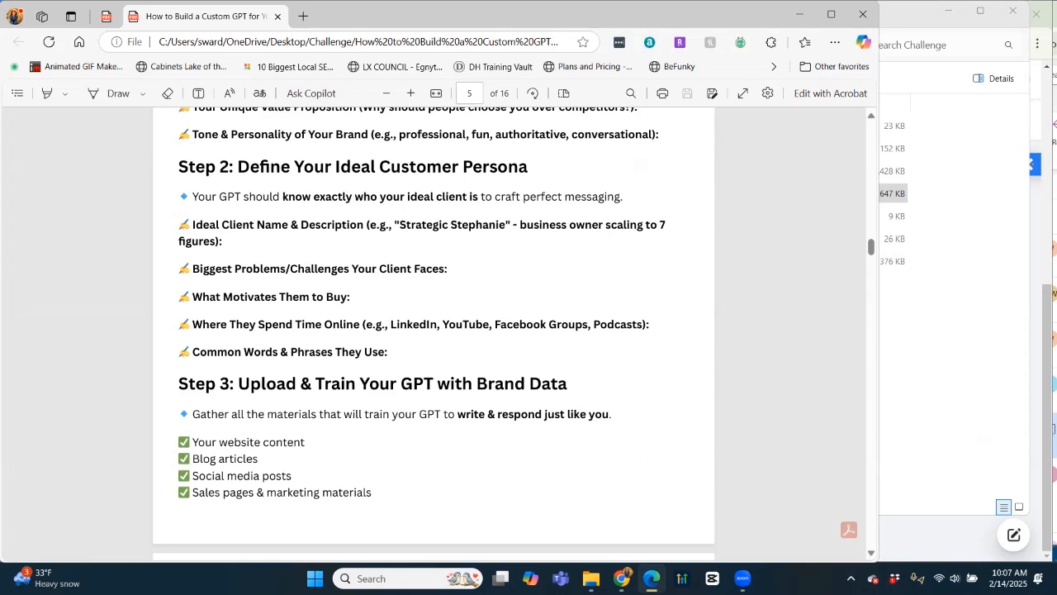
{"action": "scroll", "coordinate": [433, 335], "scroll_direction": "down", "scroll_amount": 3}
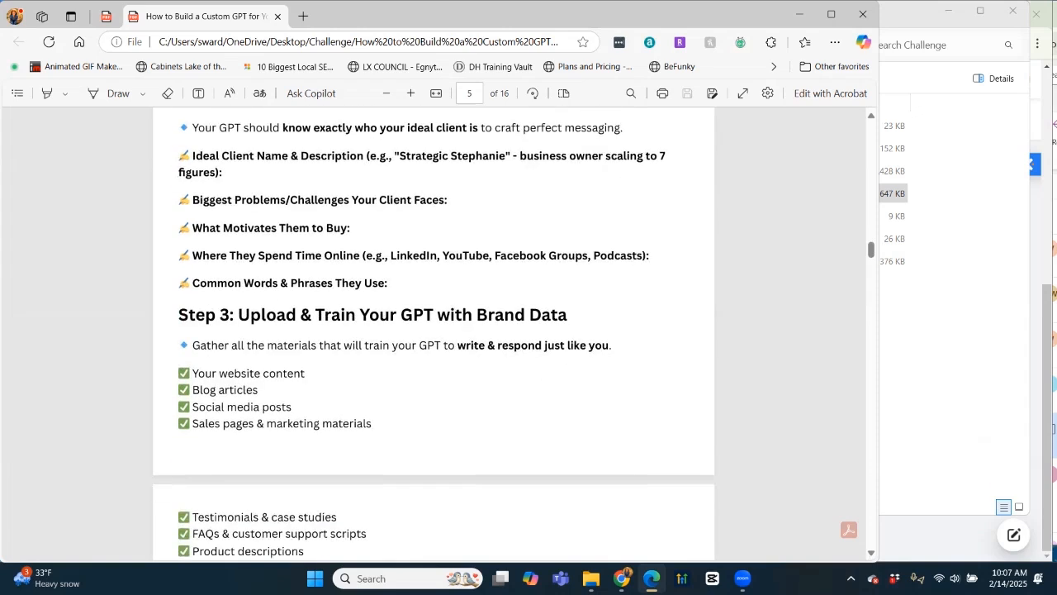
{"action": "scroll", "coordinate": [434, 334], "scroll_direction": "down", "scroll_amount": 1}
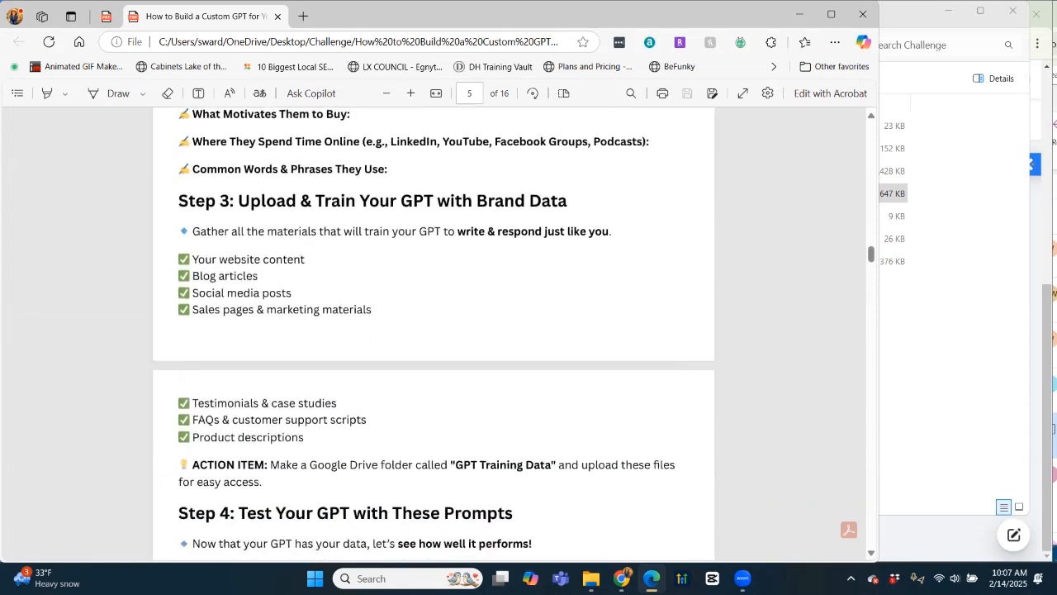
{"action": "scroll", "coordinate": [433, 334], "scroll_direction": "down", "scroll_amount": 5}
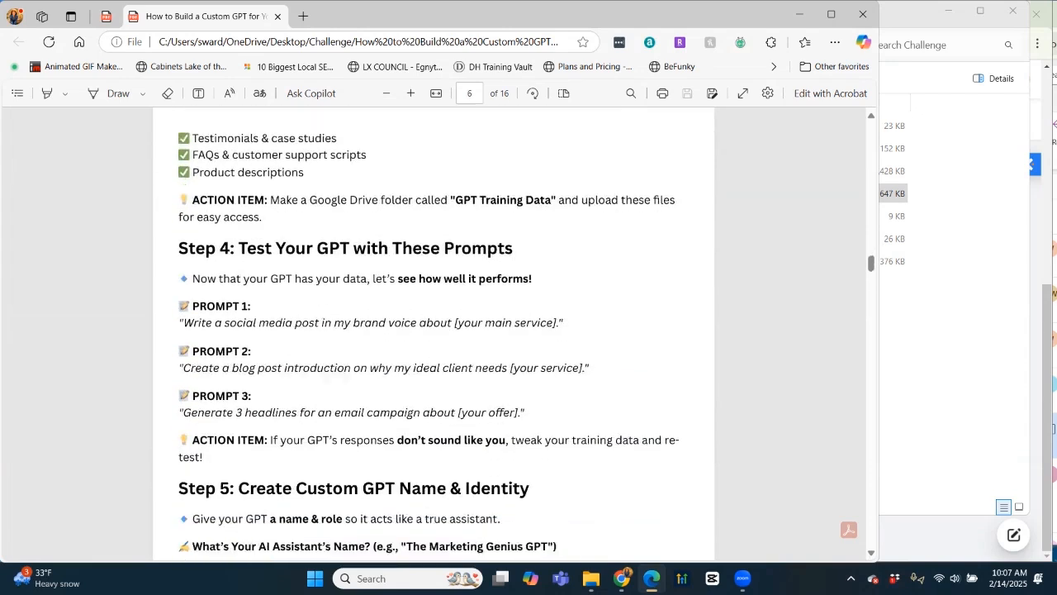
{"action": "scroll", "coordinate": [434, 334], "scroll_direction": "down", "scroll_amount": 1}
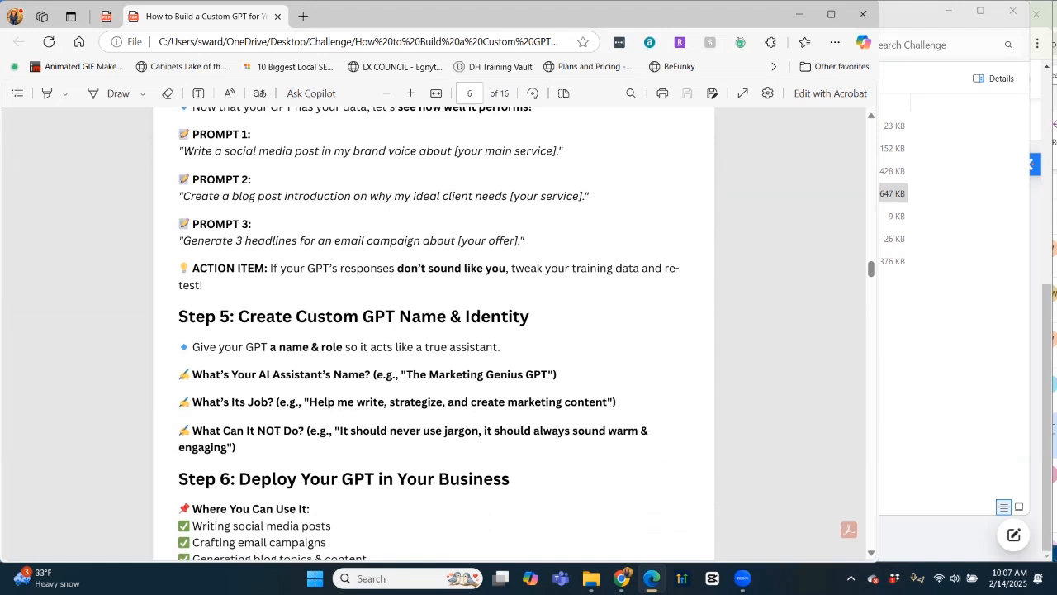
{"action": "scroll", "coordinate": [433, 334], "scroll_direction": "down", "scroll_amount": 9}
{"action": "scroll", "coordinate": [433, 334], "scroll_direction": "down", "scroll_amount": 12}
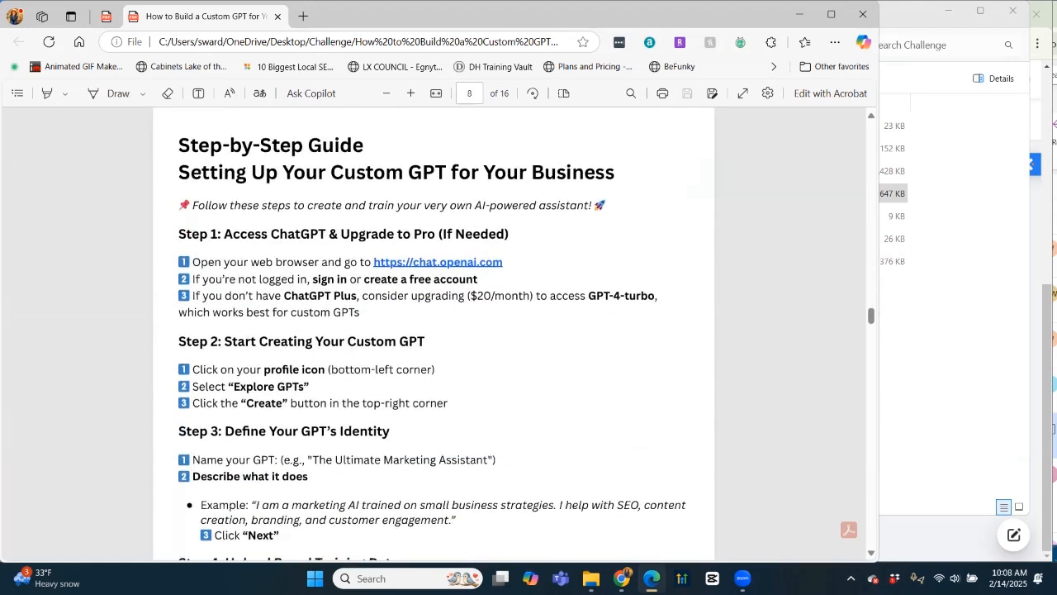
{"action": "scroll", "coordinate": [434, 335], "scroll_direction": "down", "scroll_amount": 1}
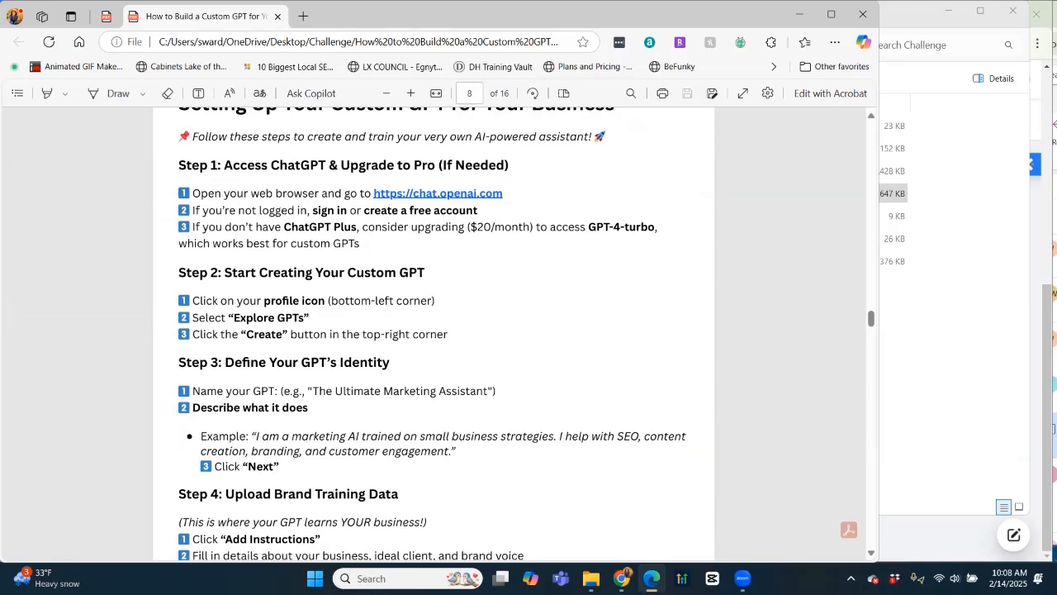
{"action": "scroll", "coordinate": [433, 333], "scroll_direction": "down", "scroll_amount": 2}
{"action": "scroll", "coordinate": [432, 334], "scroll_direction": "up", "scroll_amount": 1}
{"action": "scroll", "coordinate": [433, 333], "scroll_direction": "down", "scroll_amount": 3}
{"action": "scroll", "coordinate": [433, 334], "scroll_direction": "down", "scroll_amount": 1}
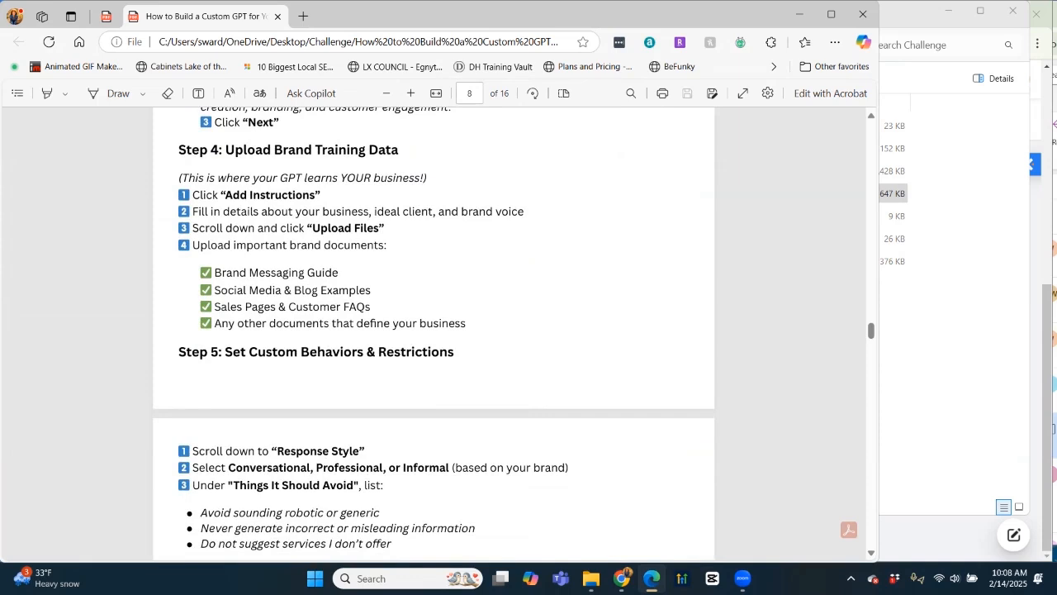
{"action": "scroll", "coordinate": [433, 333], "scroll_direction": "down", "scroll_amount": 12}
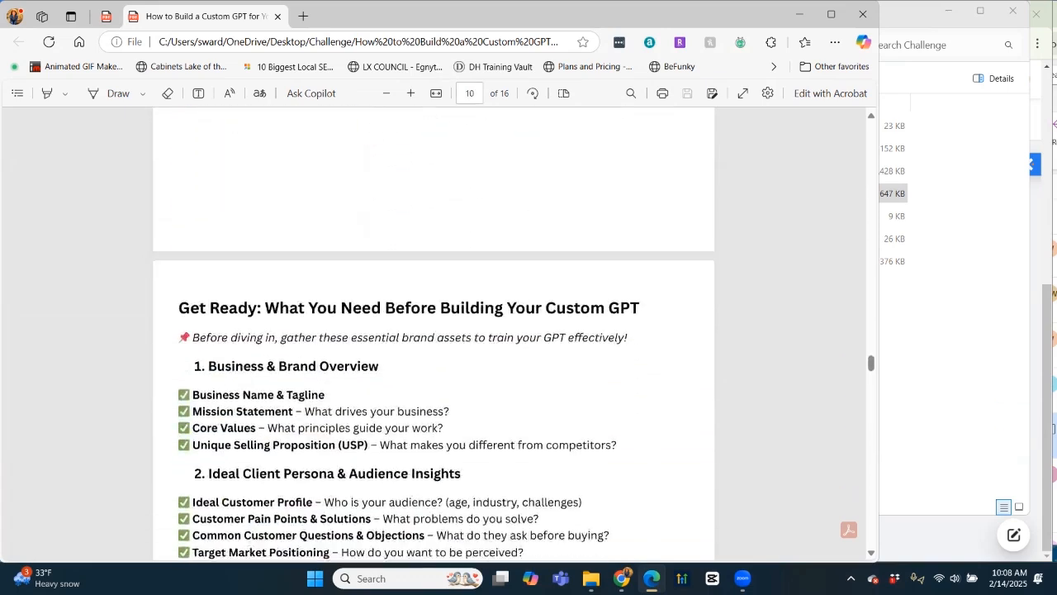
{"action": "scroll", "coordinate": [433, 333], "scroll_direction": "down", "scroll_amount": 2}
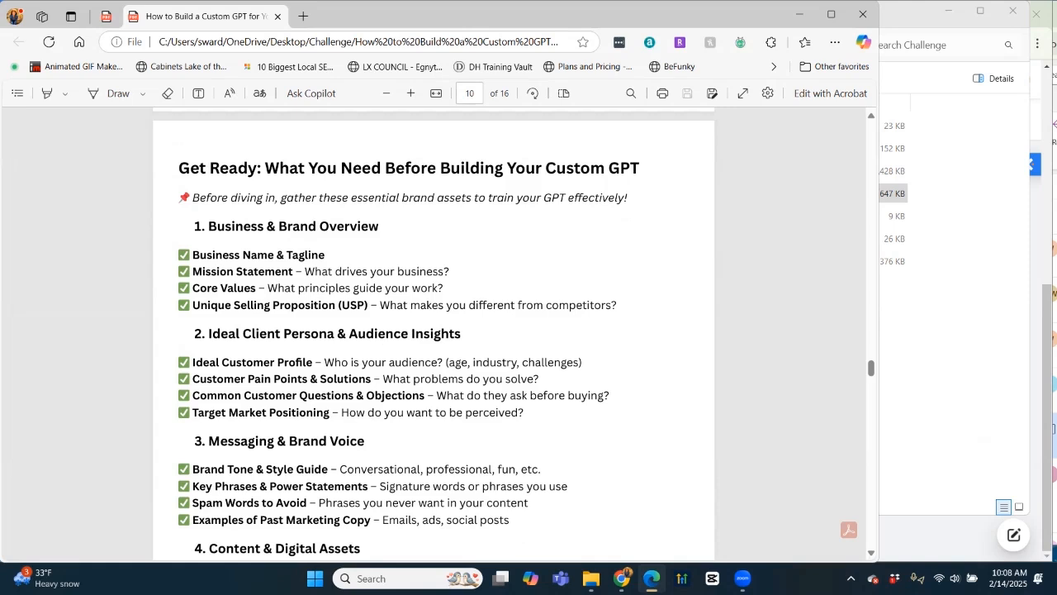
{"action": "scroll", "coordinate": [434, 333], "scroll_direction": "down", "scroll_amount": 3}
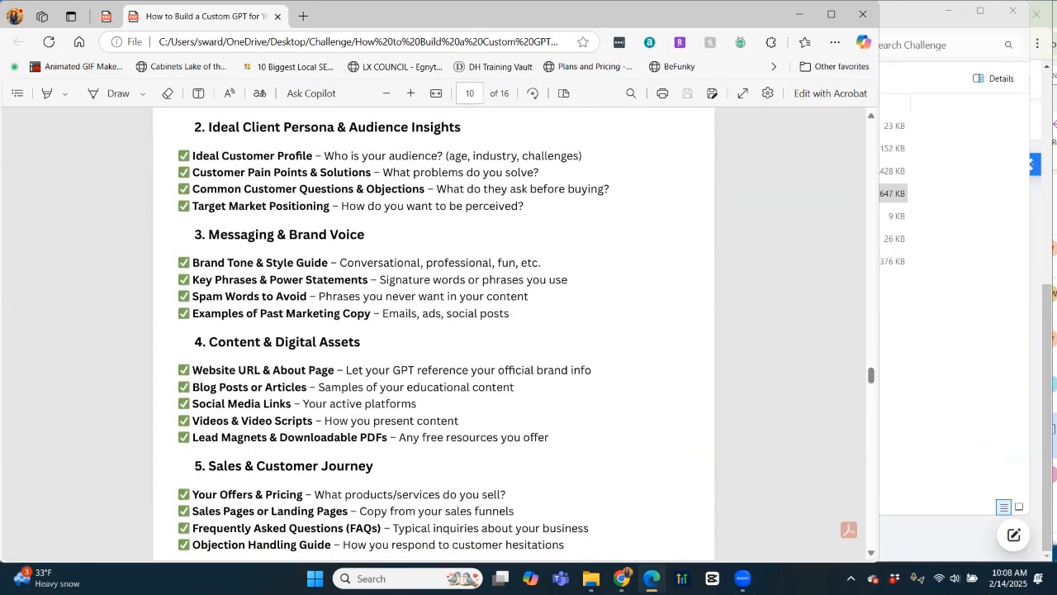
{"action": "scroll", "coordinate": [433, 334], "scroll_direction": "down", "scroll_amount": 8}
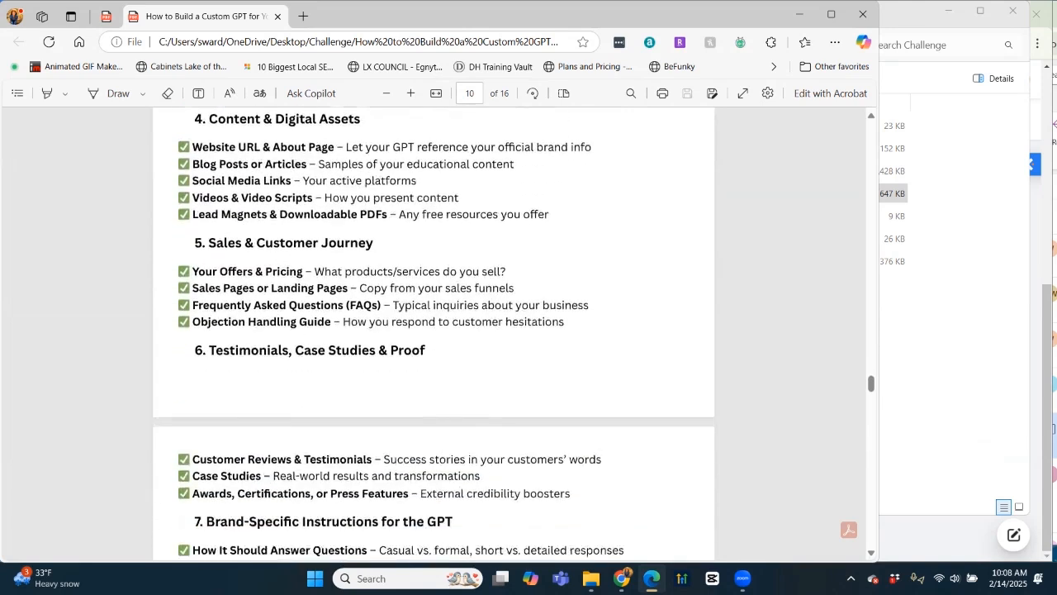
{"action": "scroll", "coordinate": [433, 334], "scroll_direction": "down", "scroll_amount": 12}
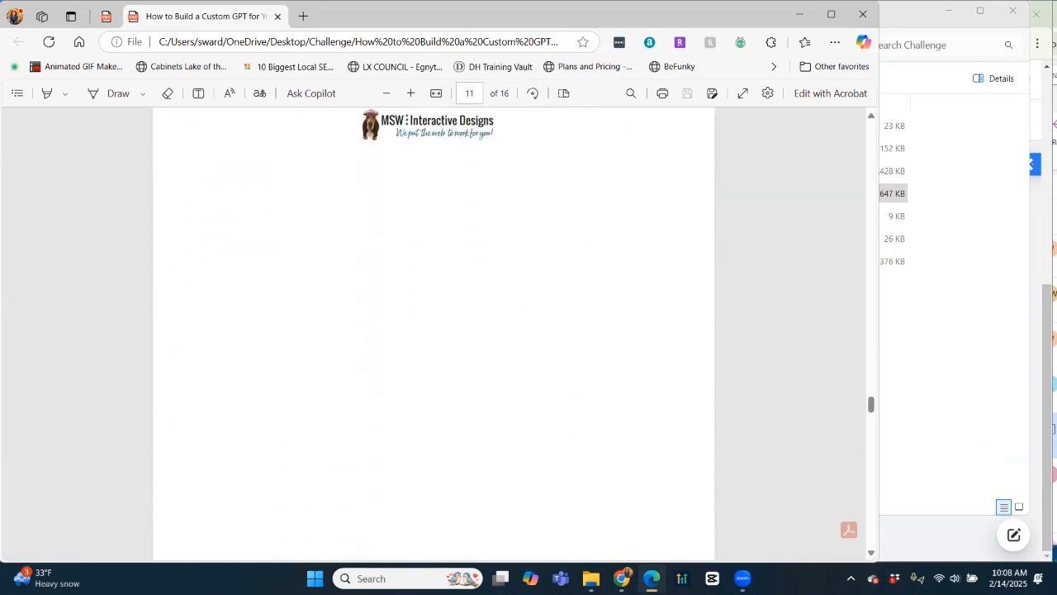
Read on to page 14's common-mistakes list, then minimize the PDF and Challenge folder windows.
{"action": "scroll", "coordinate": [434, 333], "scroll_direction": "down", "scroll_amount": 3}
{"action": "scroll", "coordinate": [433, 334], "scroll_direction": "up", "scroll_amount": 1}
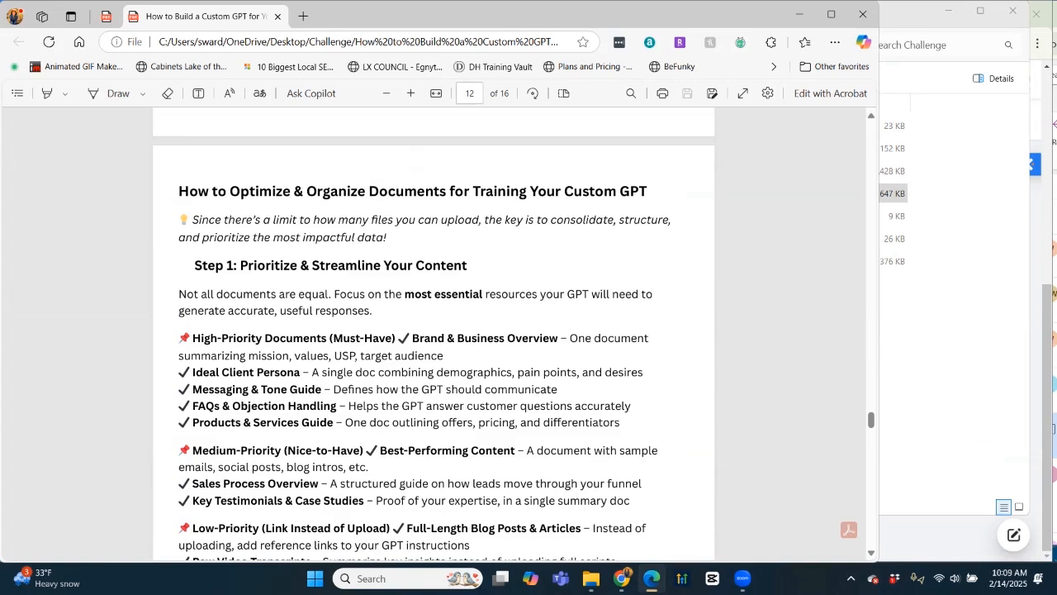
{"action": "scroll", "coordinate": [434, 346], "scroll_direction": "down", "scroll_amount": 4}
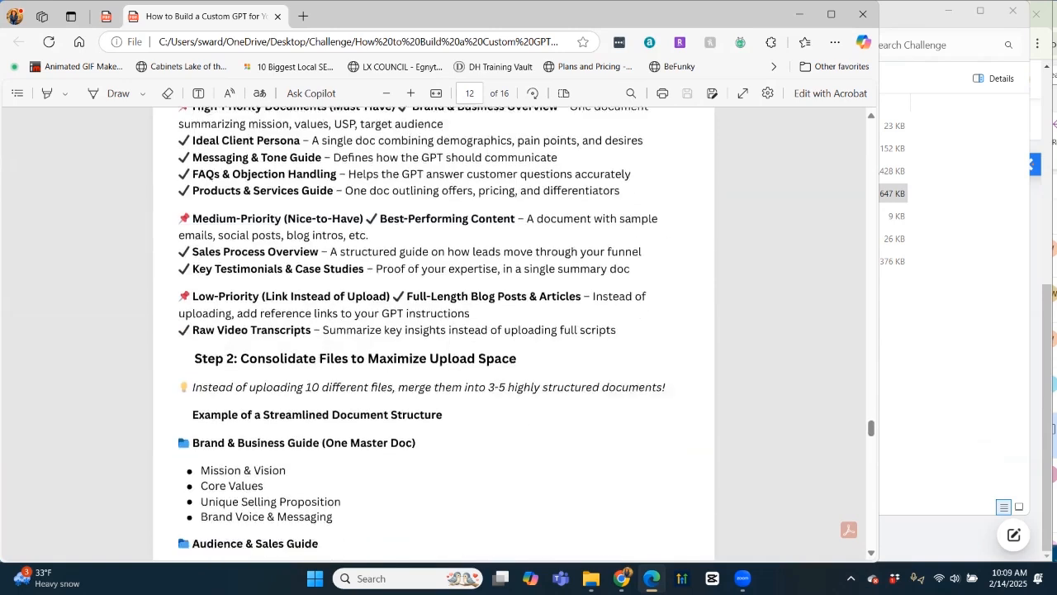
{"action": "scroll", "coordinate": [433, 331], "scroll_direction": "down", "scroll_amount": 2}
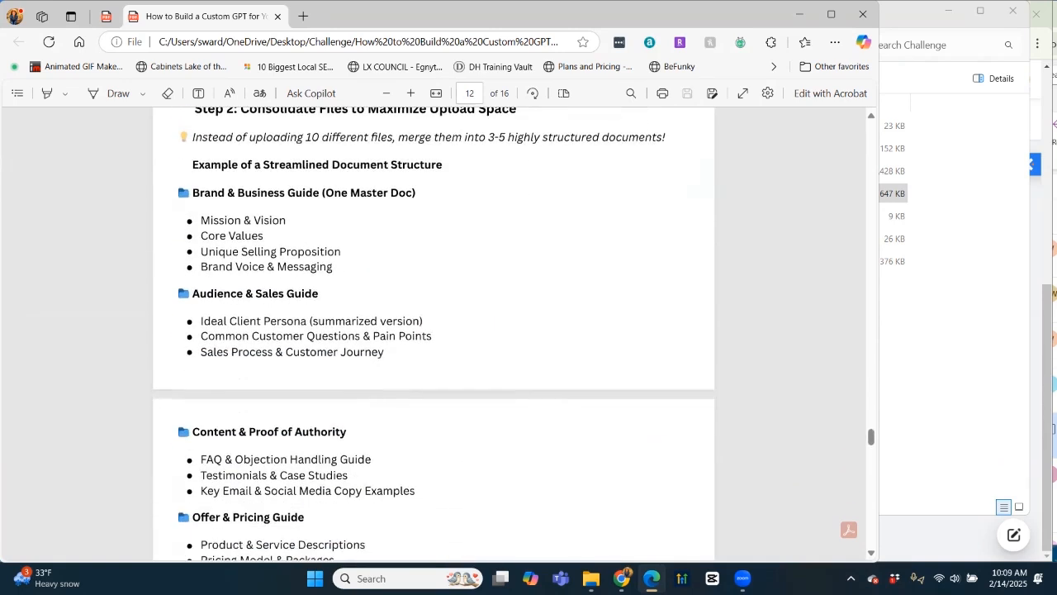
{"action": "scroll", "coordinate": [433, 331], "scroll_direction": "down", "scroll_amount": 2}
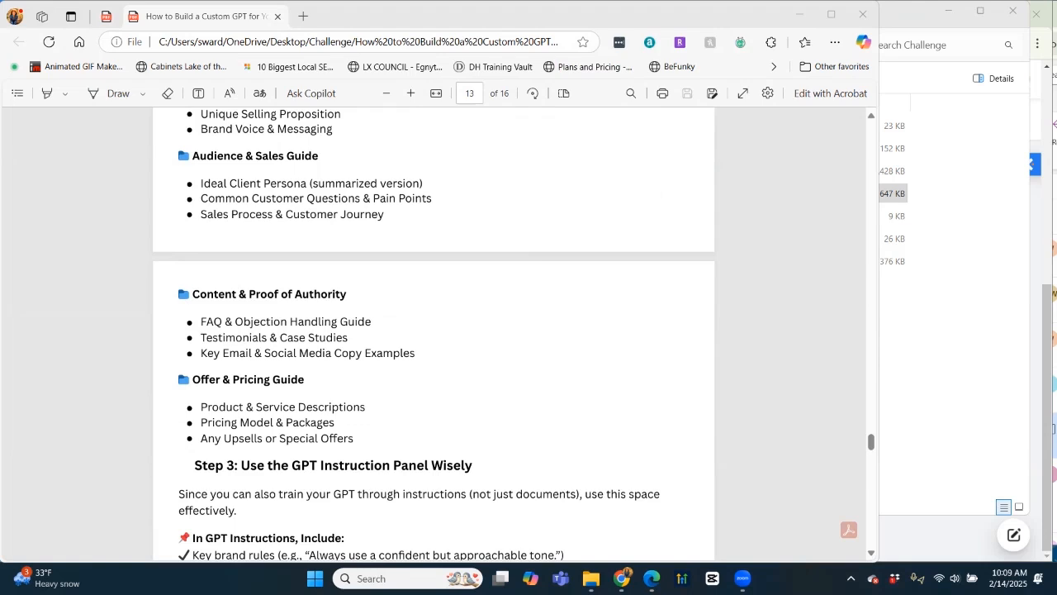
{"action": "scroll", "coordinate": [434, 330], "scroll_direction": "down", "scroll_amount": 13}
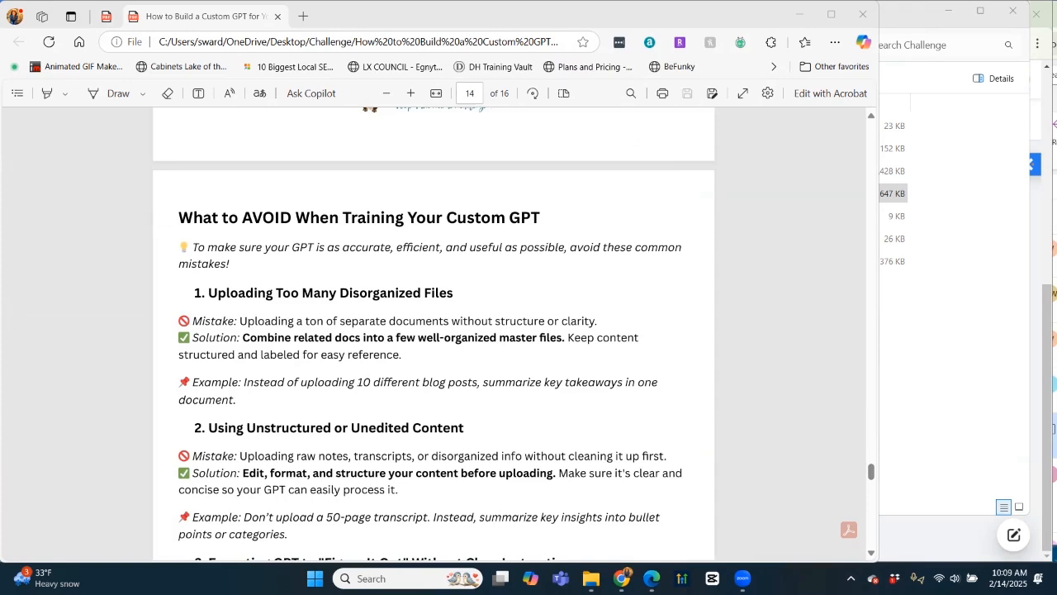
{"action": "scroll", "coordinate": [434, 331], "scroll_direction": "down", "scroll_amount": 3}
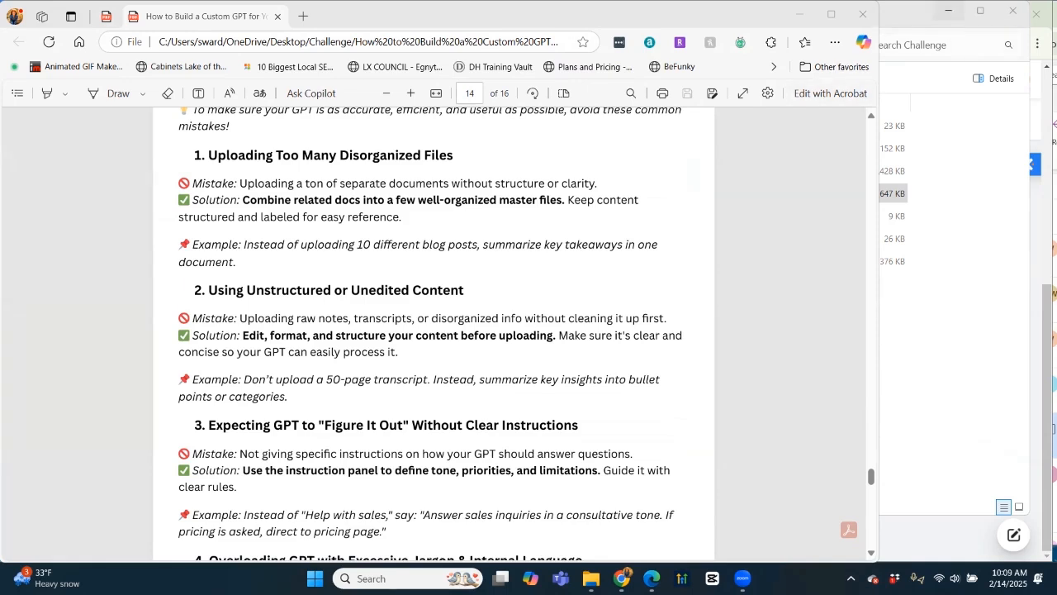
{"action": "left_click", "coordinate": [799, 14]}
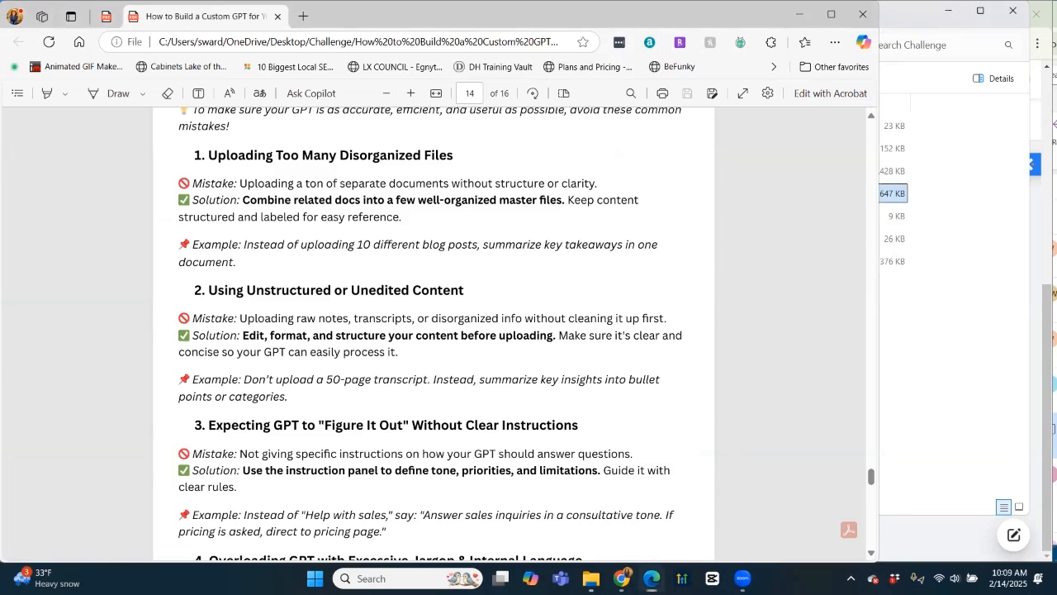
{"action": "left_click", "coordinate": [948, 11]}
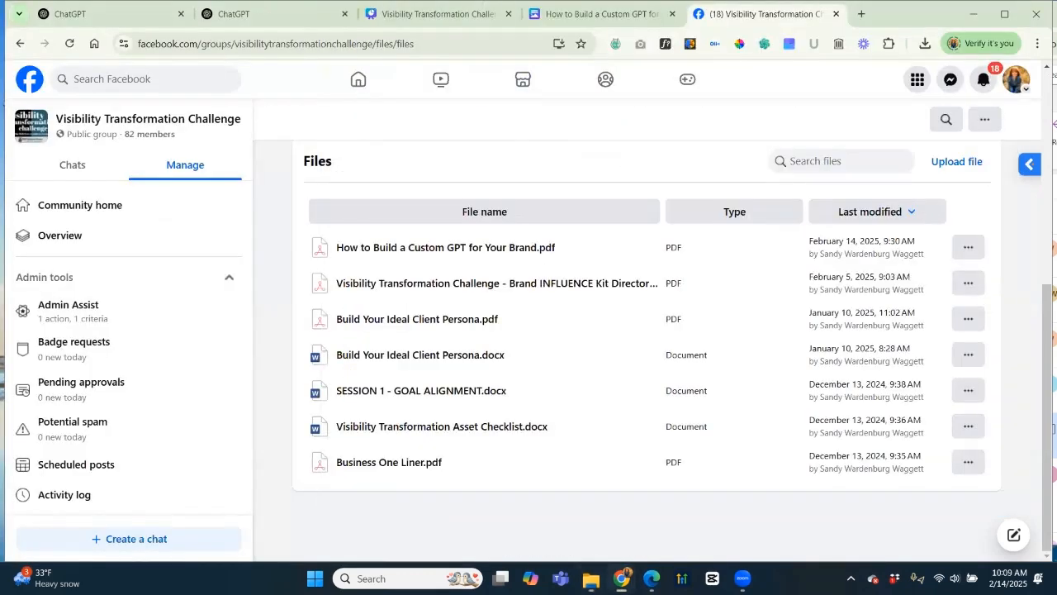
Switch to the ChatGPT tab with the empty 'What can I help with?' chat.
{"action": "left_click", "coordinate": [272, 14]}
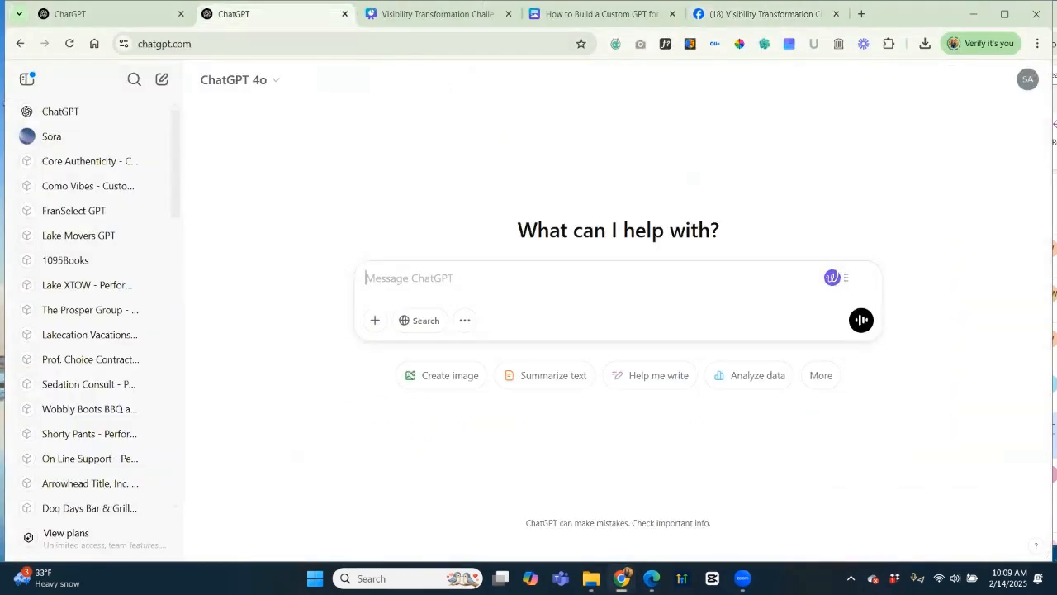
{"action": "left_click", "coordinate": [108, 14]}
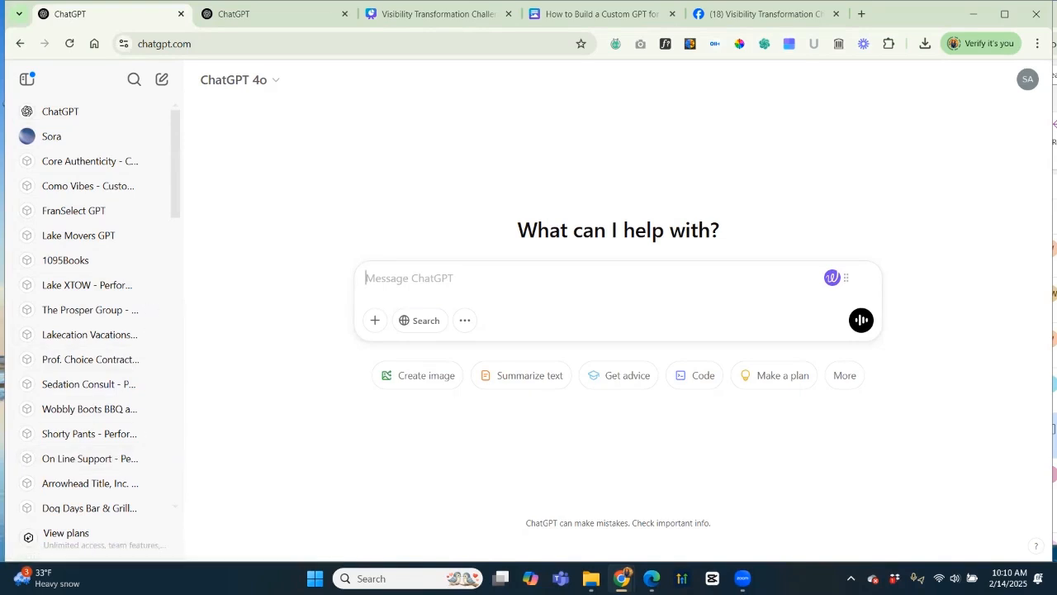
{"action": "scroll", "coordinate": [82, 330], "scroll_direction": "down", "scroll_amount": 1}
{"action": "scroll", "coordinate": [82, 165], "scroll_direction": "up", "scroll_amount": 1}
{"action": "scroll", "coordinate": [83, 214], "scroll_direction": "down", "scroll_amount": 2}
{"action": "scroll", "coordinate": [83, 223], "scroll_direction": "down", "scroll_amount": 5}
{"action": "scroll", "coordinate": [82, 223], "scroll_direction": "down", "scroll_amount": 2}
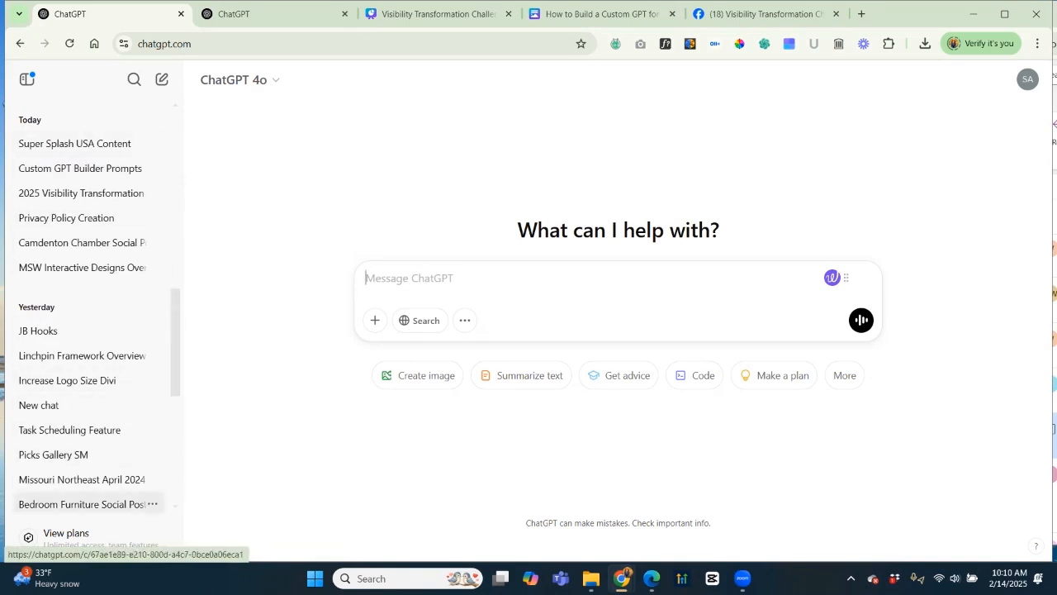
{"action": "scroll", "coordinate": [83, 355], "scroll_direction": "up", "scroll_amount": 1}
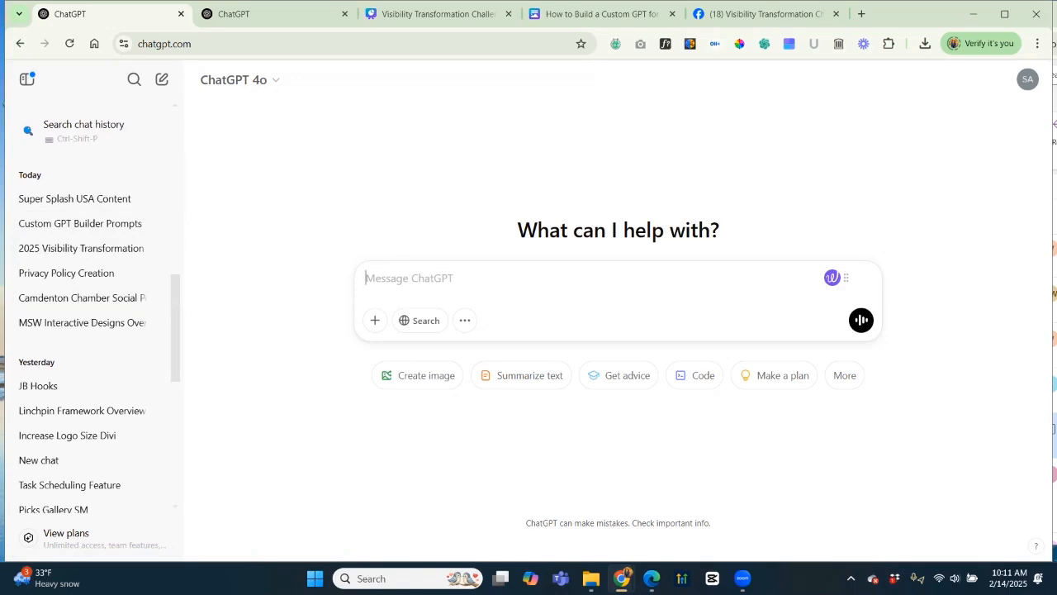
{"action": "scroll", "coordinate": [91, 330], "scroll_direction": "up", "scroll_amount": 10}
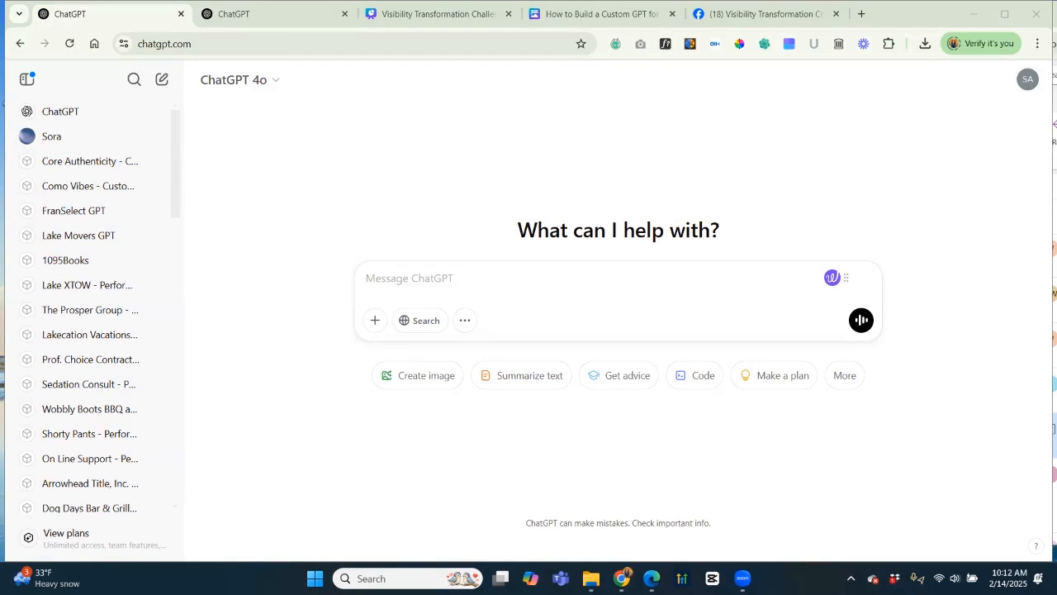
Go to My GPTs from the profile menu and start a new GPT draft.
{"action": "left_click", "coordinate": [1027, 80]}
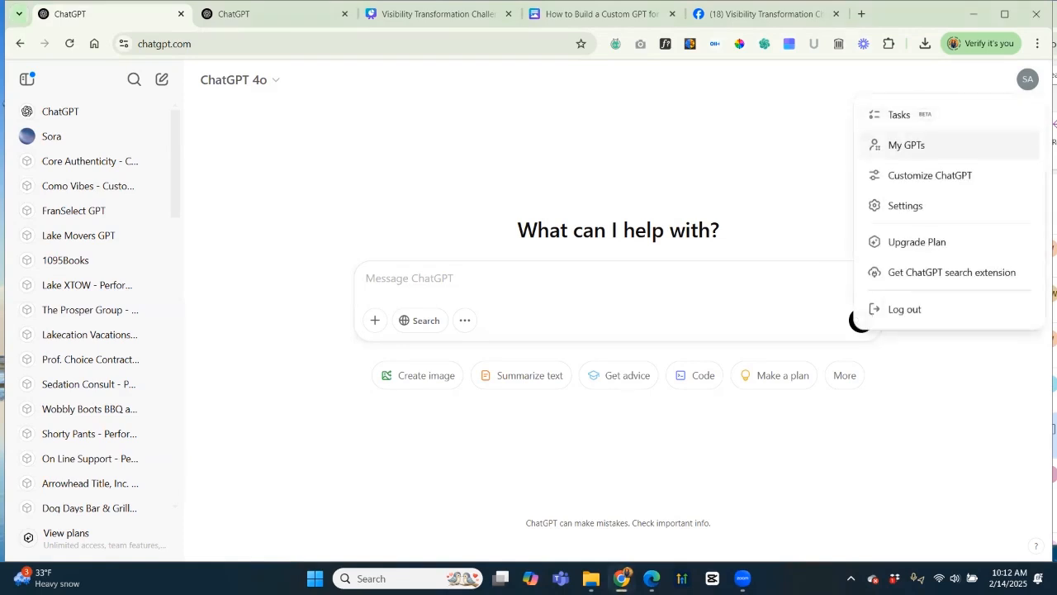
{"action": "left_click", "coordinate": [905, 144]}
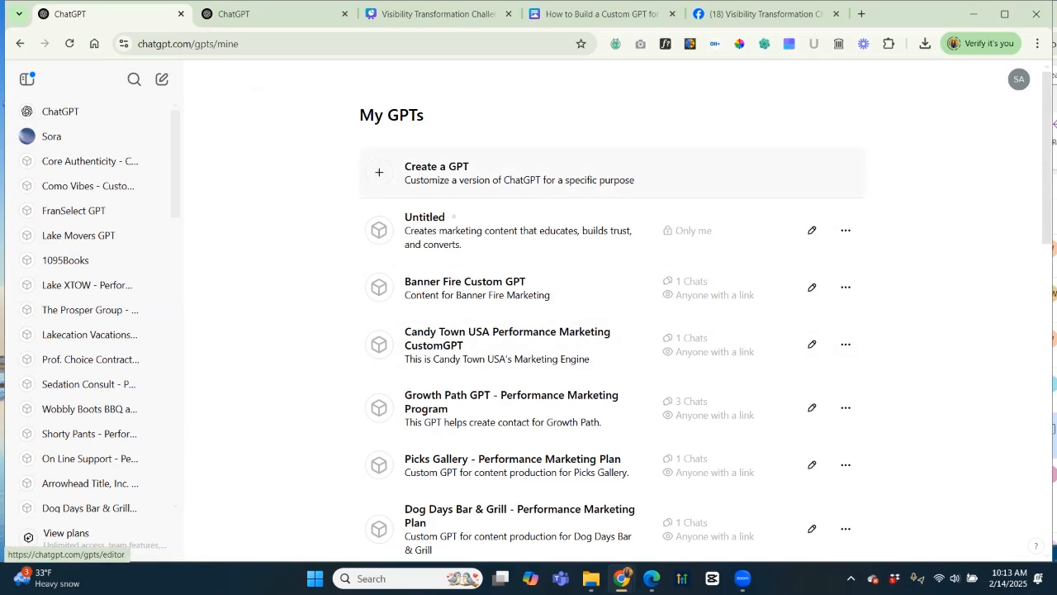
{"action": "left_click", "coordinate": [462, 173]}
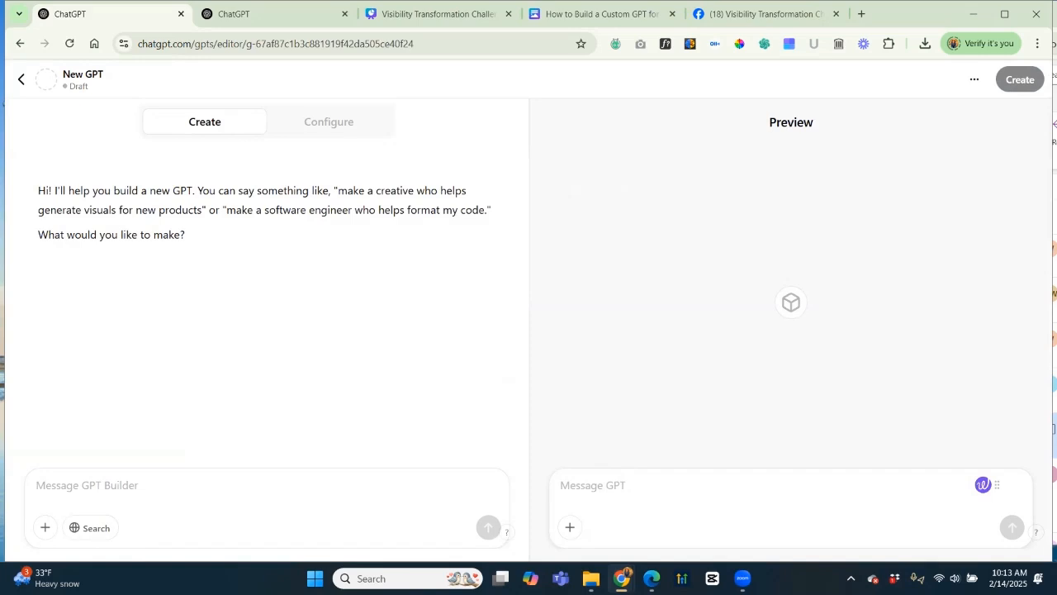
Show the New GPT's Configure tab with its empty Name, Description and Instructions fields.
{"action": "left_click", "coordinate": [346, 122]}
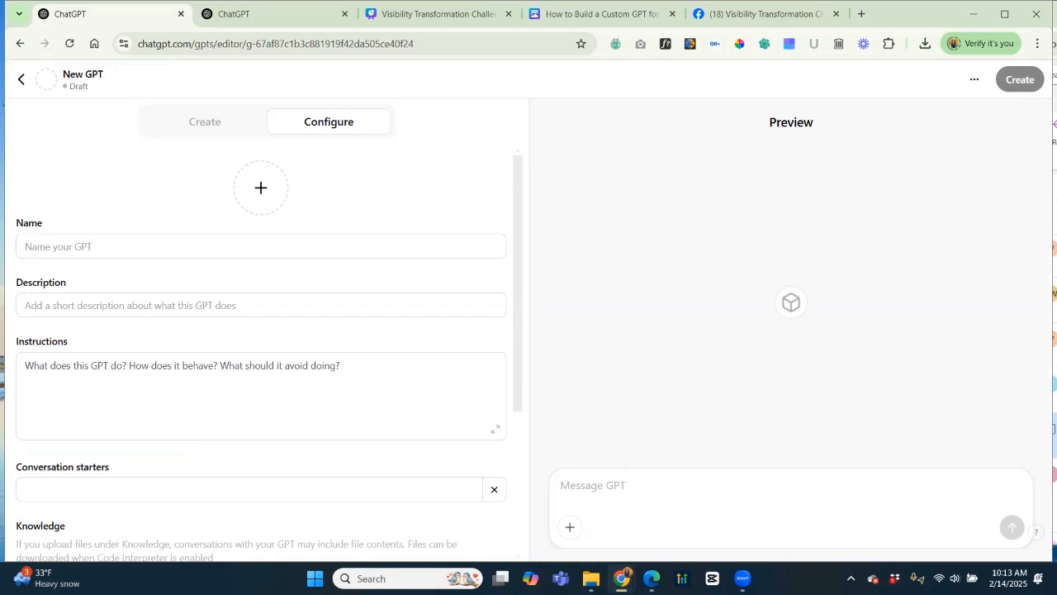
{"action": "left_click", "coordinate": [205, 121]}
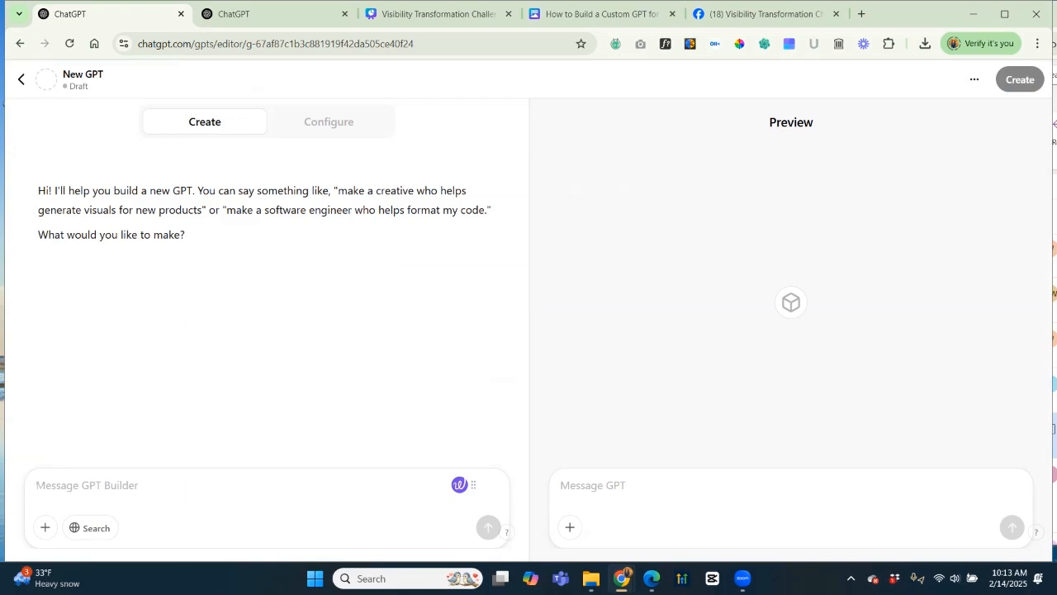
Select the GPT Builder's greeting text and bring the Challenge documents folder to the front.
{"action": "left_click_drag", "start_coordinate": [38, 190], "coordinate": [186, 236]}
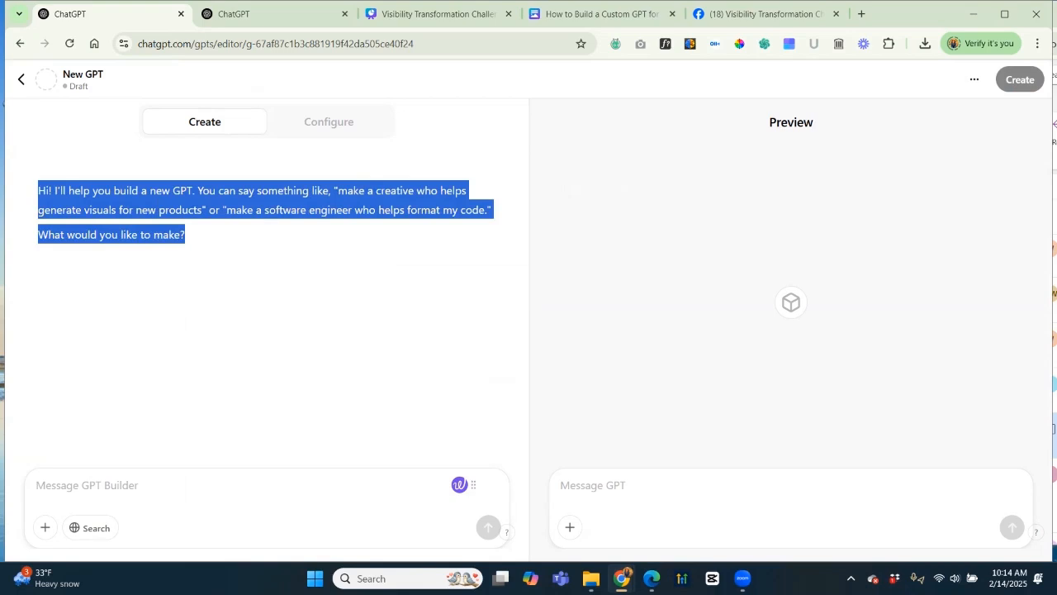
{"action": "left_click", "coordinate": [591, 578]}
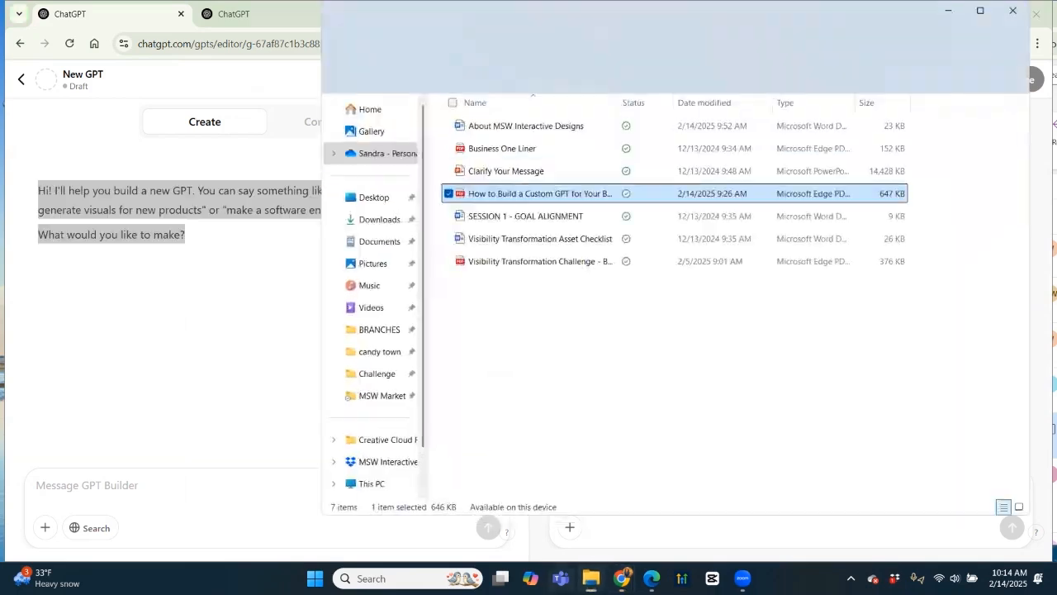
Reopen the custom GPT guide, copy its first Getting Started prompt, and return to ChatGPT.
{"action": "double_click", "coordinate": [540, 193]}
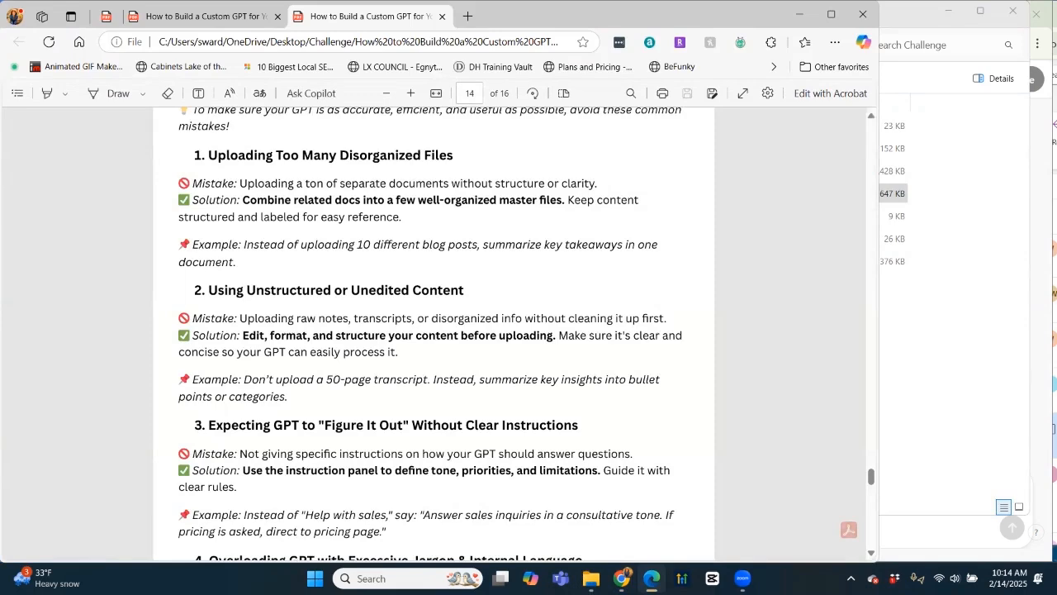
{"action": "scroll", "coordinate": [434, 330], "scroll_direction": "up", "scroll_amount": 10}
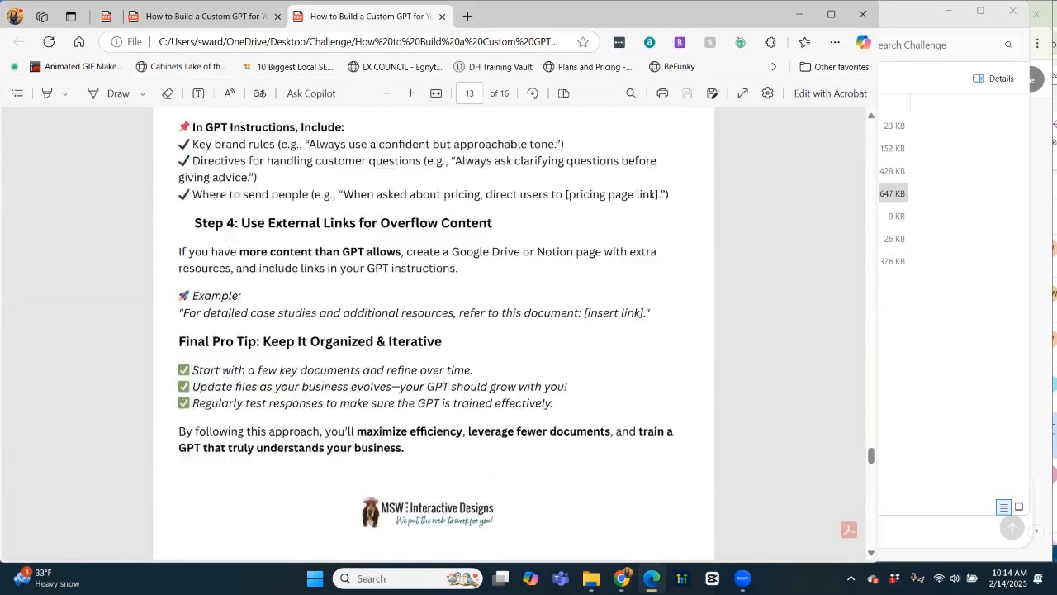
{"action": "scroll", "coordinate": [433, 331], "scroll_direction": "up", "scroll_amount": 10}
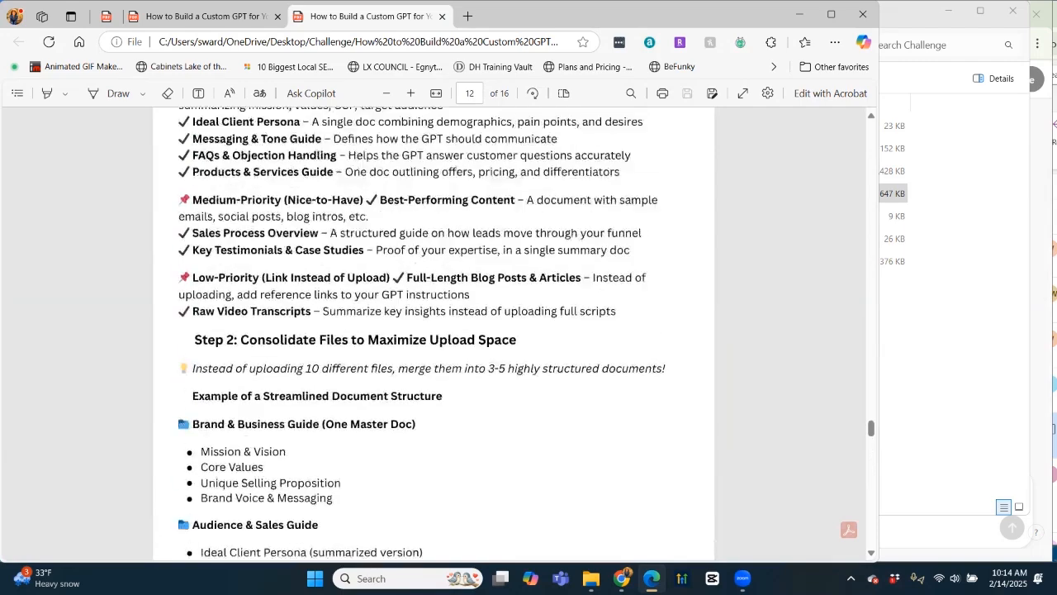
{"action": "scroll", "coordinate": [433, 331], "scroll_direction": "up", "scroll_amount": 15}
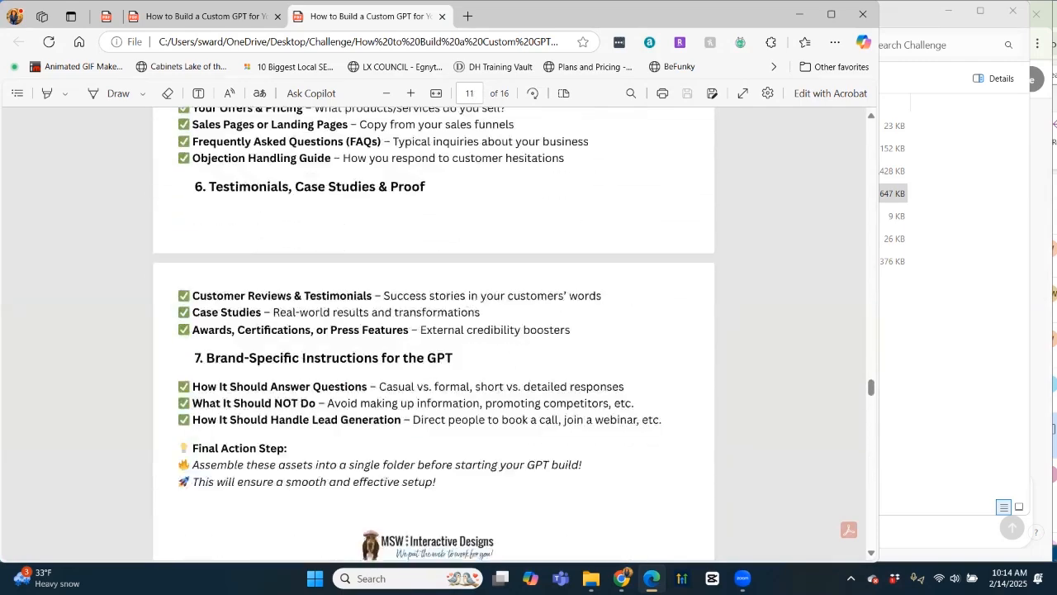
{"action": "scroll", "coordinate": [434, 330], "scroll_direction": "up", "scroll_amount": 20}
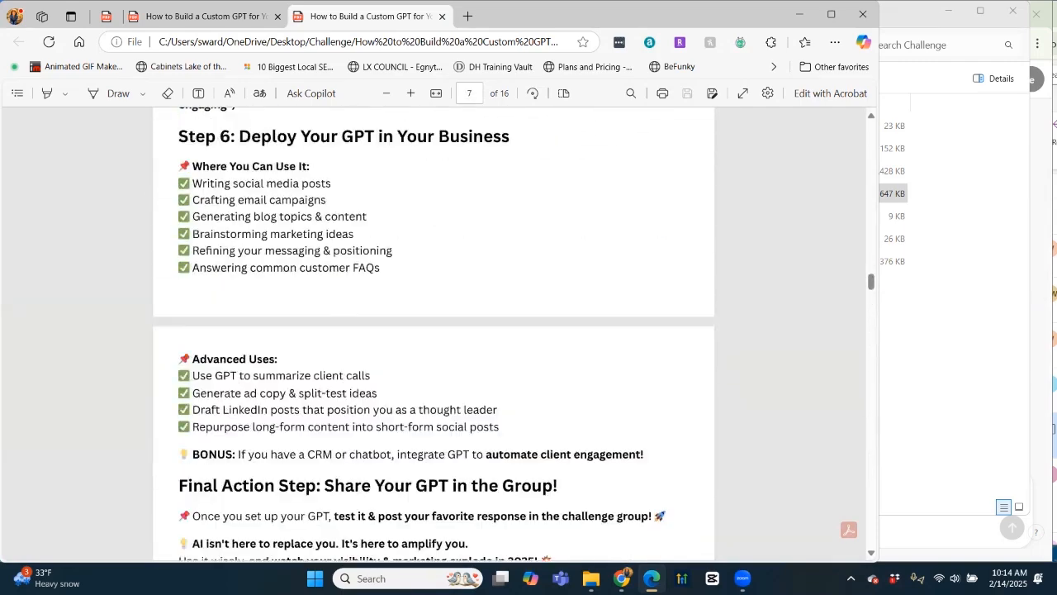
{"action": "scroll", "coordinate": [433, 331], "scroll_direction": "up", "scroll_amount": 20}
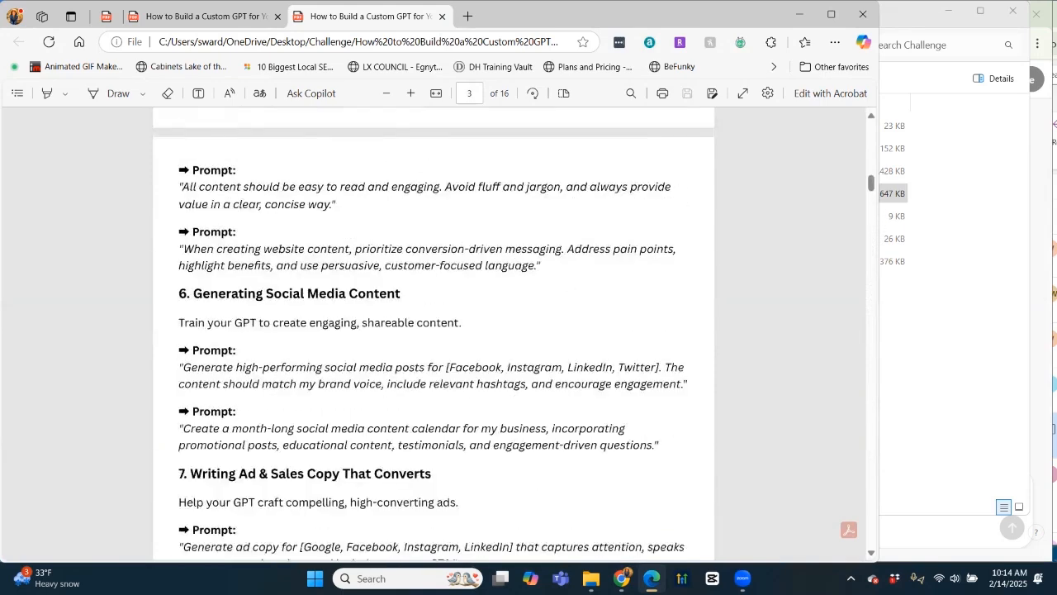
{"action": "scroll", "coordinate": [434, 331], "scroll_direction": "up", "scroll_amount": 15}
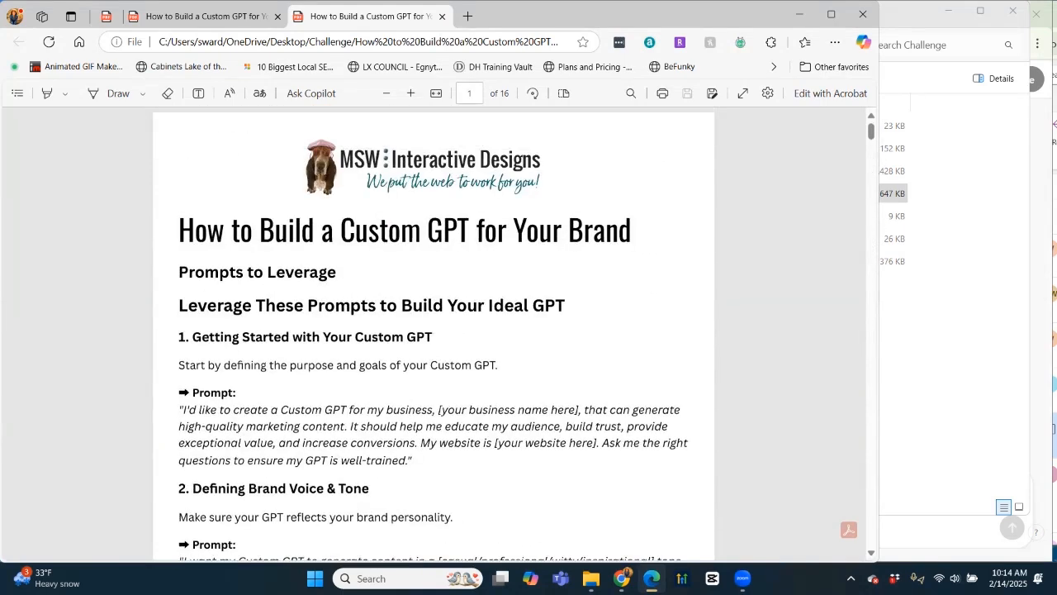
{"action": "scroll", "coordinate": [433, 330], "scroll_direction": "down", "scroll_amount": 5}
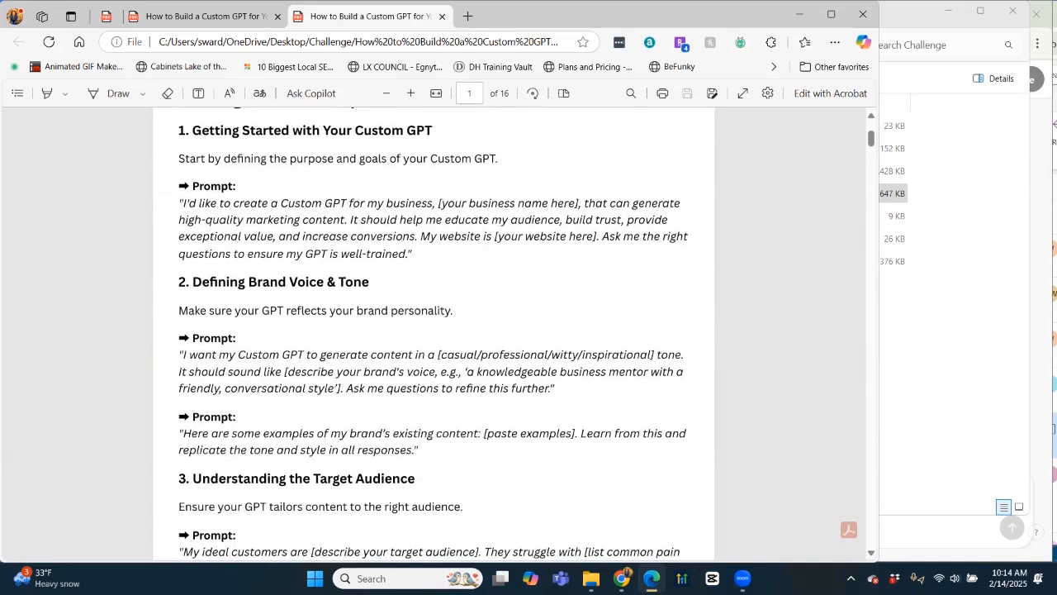
{"action": "left_click_drag", "start_coordinate": [183, 203], "coordinate": [413, 253]}
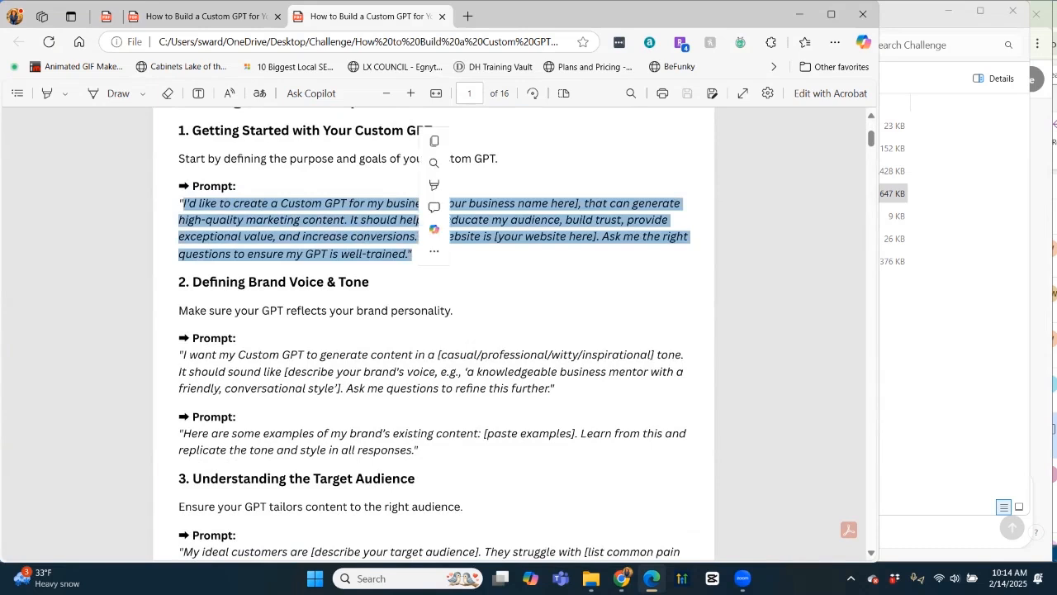
{"action": "key", "text": "ctrl+c"}
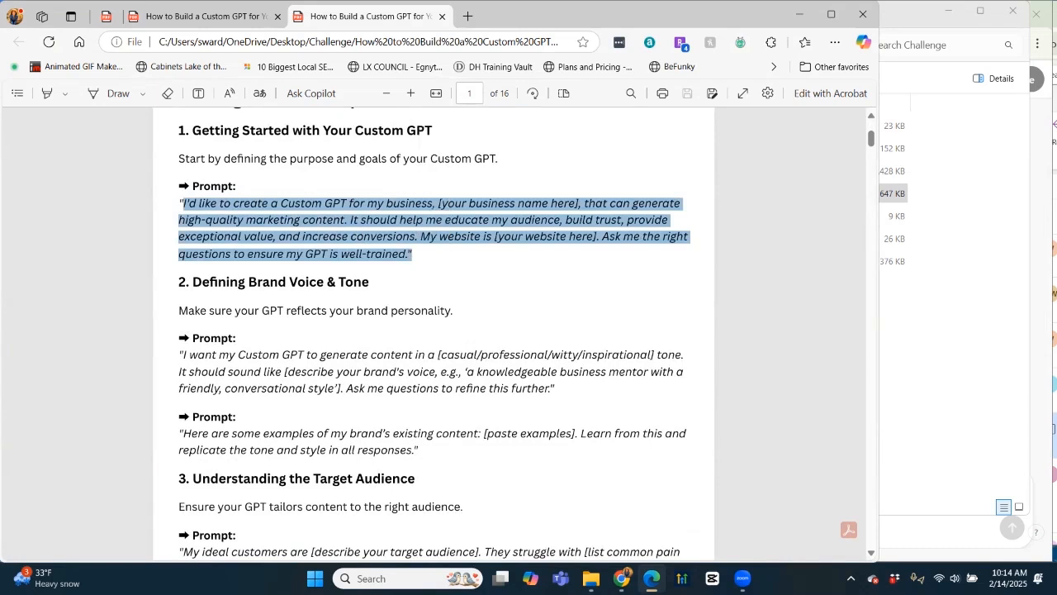
{"action": "left_click", "coordinate": [958, 536]}
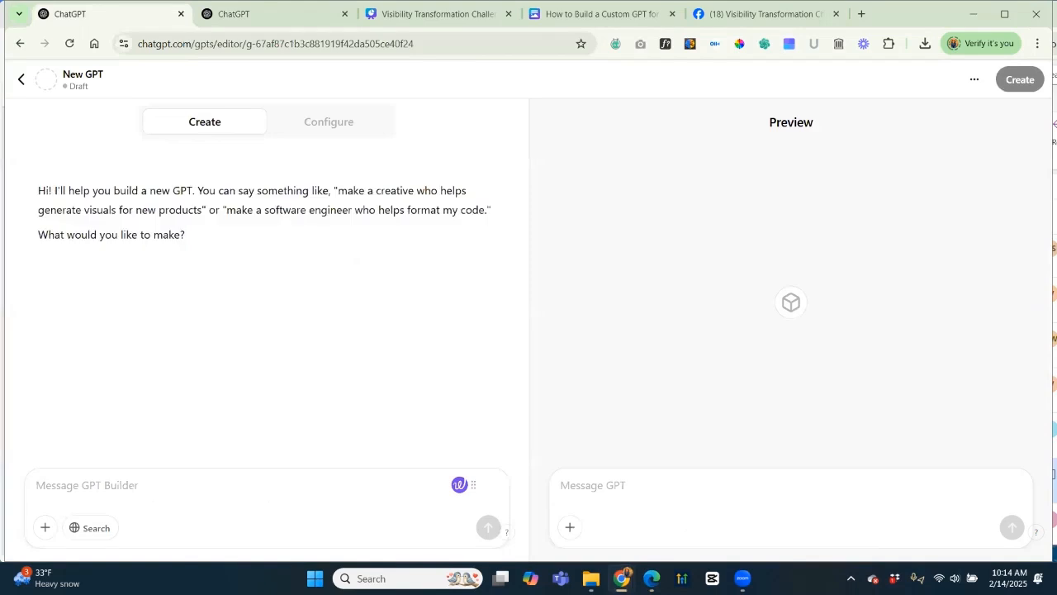
Paste the copied Getting Started marketing prompt into the GPT Builder message box.
{"action": "left_click_drag", "start_coordinate": [38, 190], "coordinate": [185, 236]}
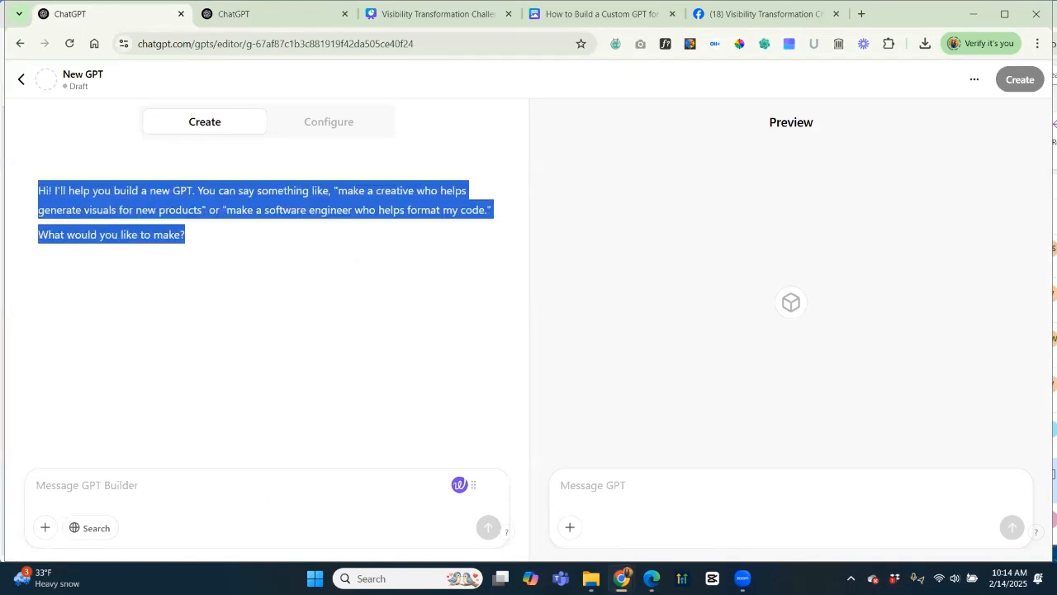
{"action": "right_click", "coordinate": [134, 218]}
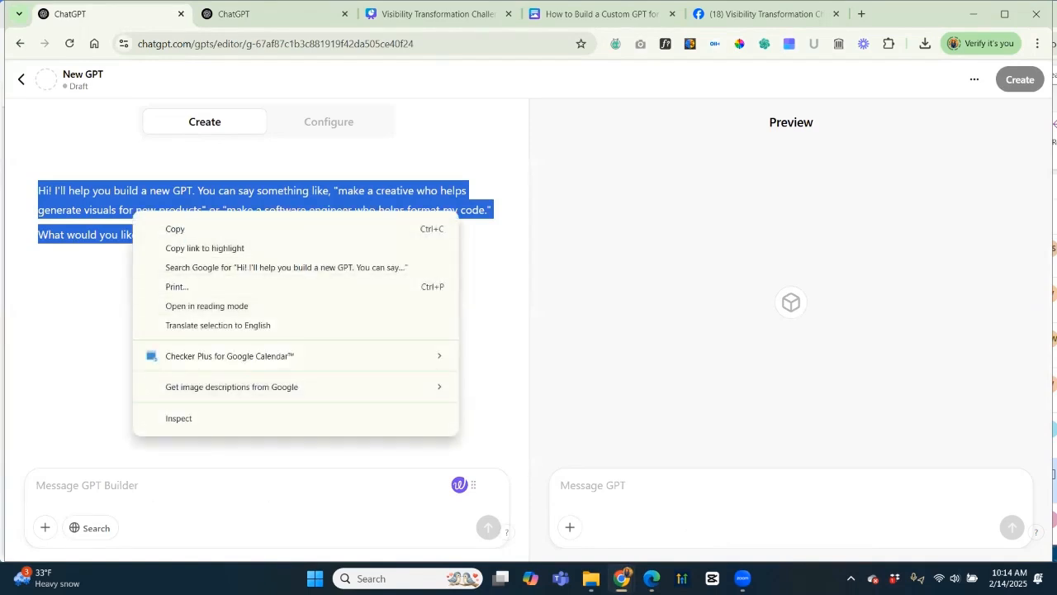
{"action": "key", "text": "Escape"}
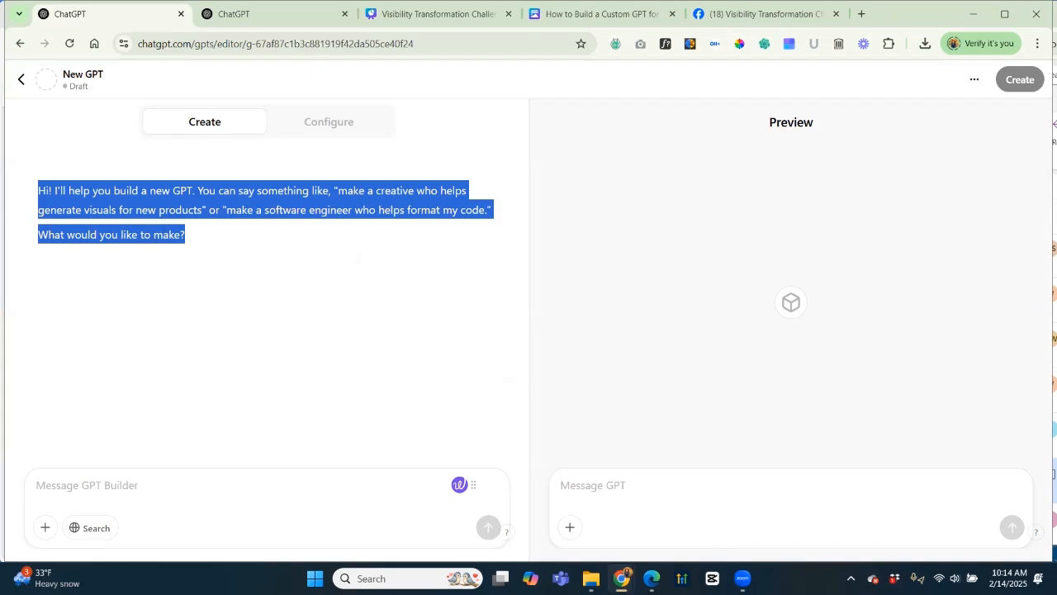
{"action": "type", "text": "I"}
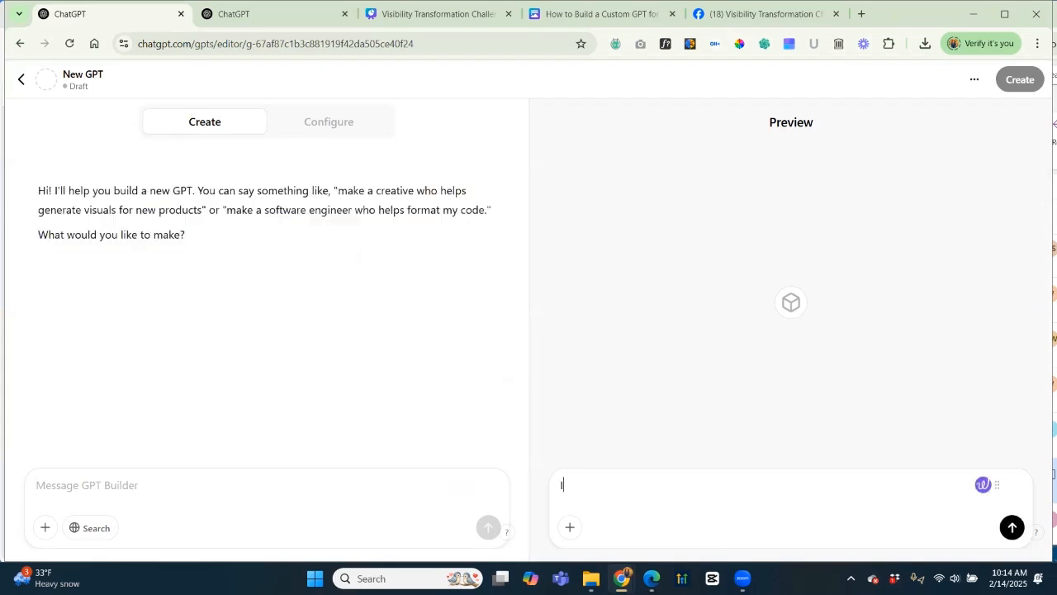
{"action": "left_click", "coordinate": [165, 486]}
{"action": "key", "text": "ctrl+v"}
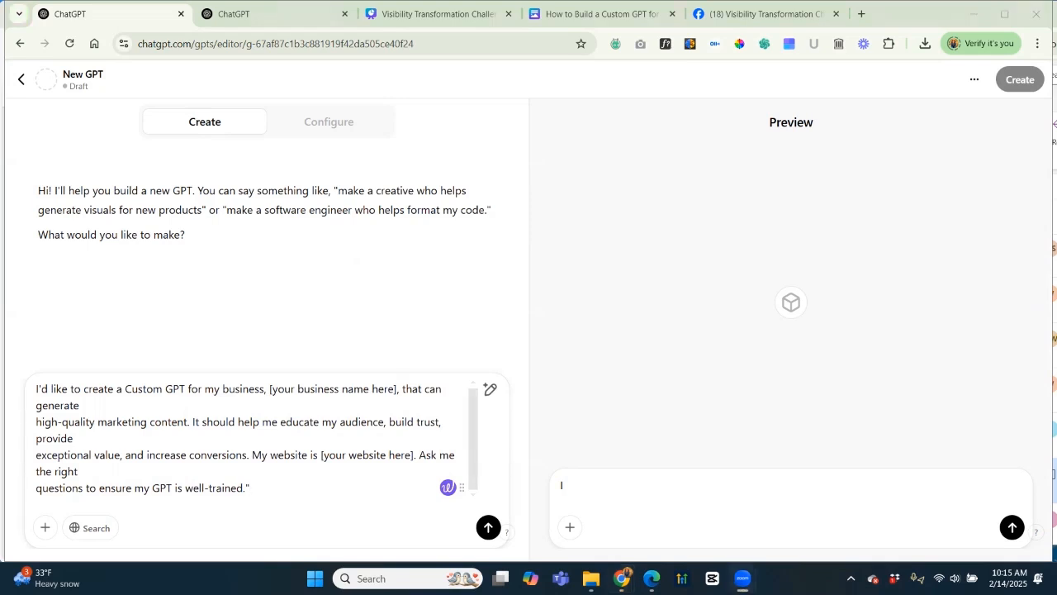
{"action": "left_click", "coordinate": [278, 388]}
{"action": "left_click_drag", "start_coordinate": [269, 389], "coordinate": [398, 390]}
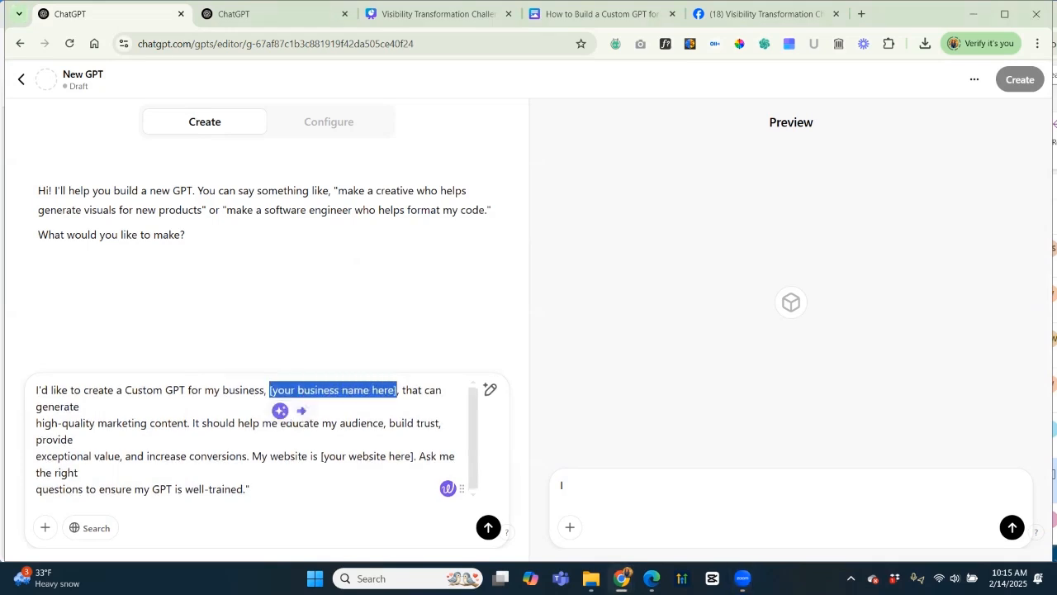
{"action": "type", "text": "MSW Intera"}
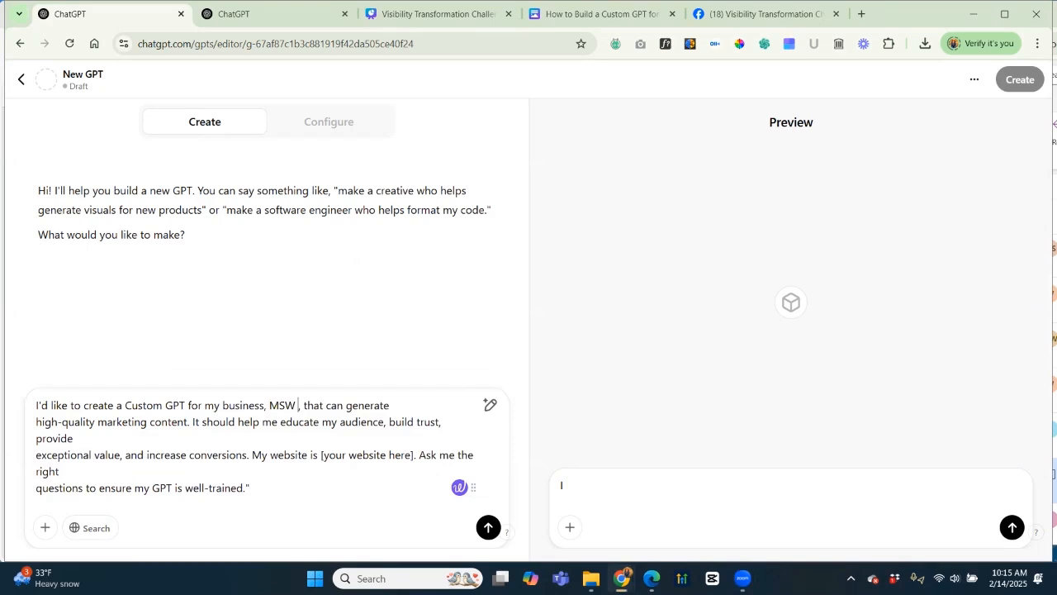
{"action": "type", "text": "ctive Designs"}
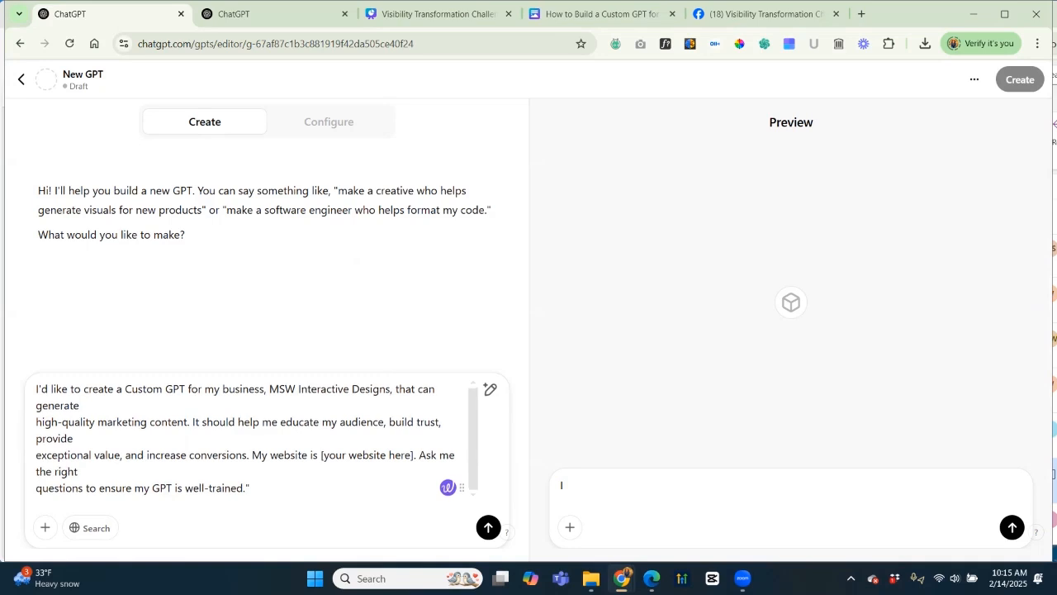
{"action": "left_click_drag", "start_coordinate": [321, 455], "coordinate": [413, 455]}
{"action": "key", "text": "ctrl+v"}
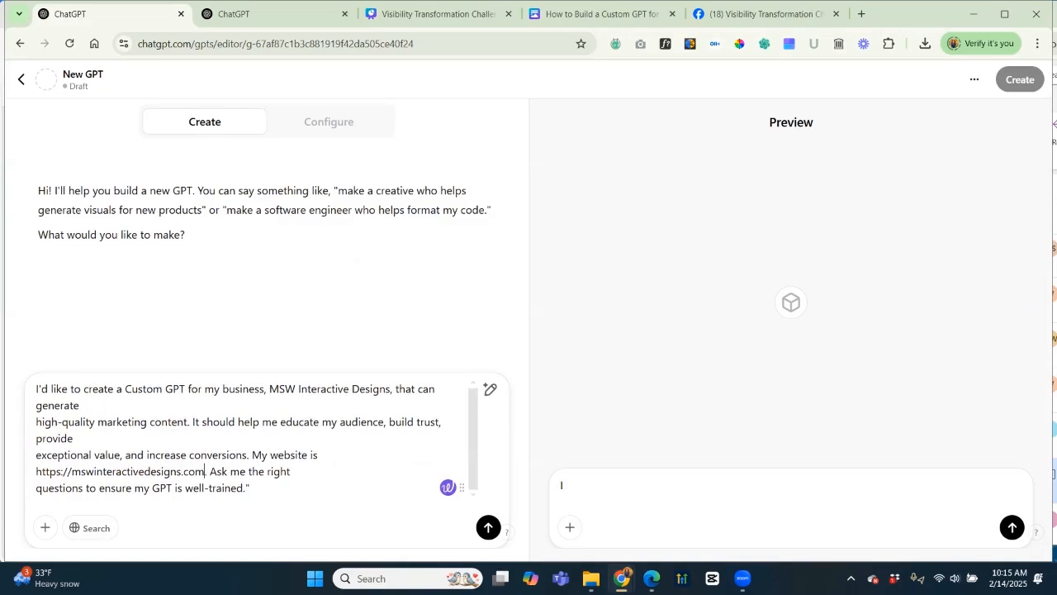
{"action": "key", "text": "BackSpace"}
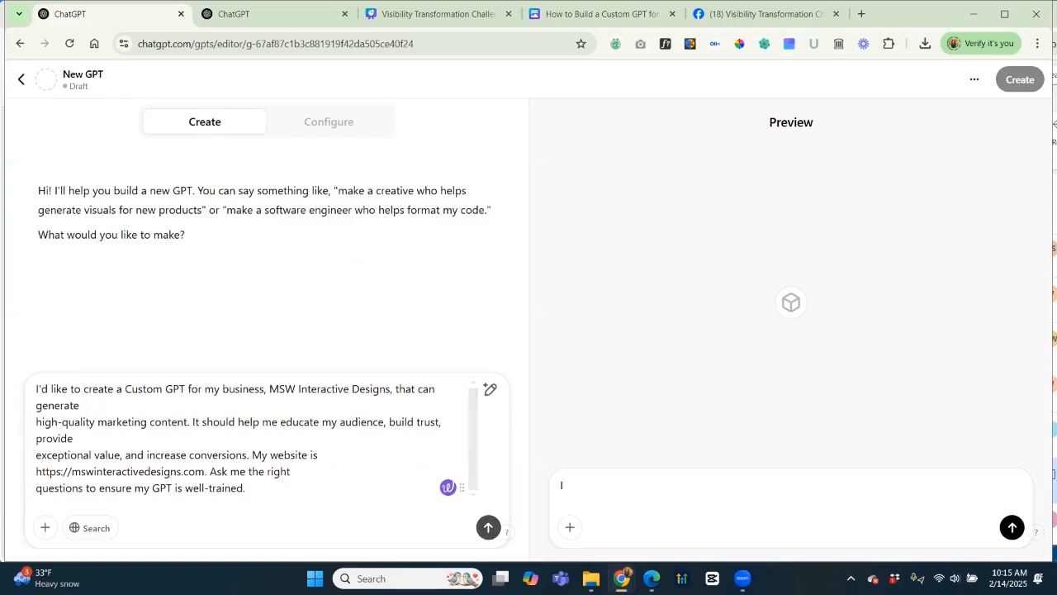
{"action": "key", "text": "Return"}
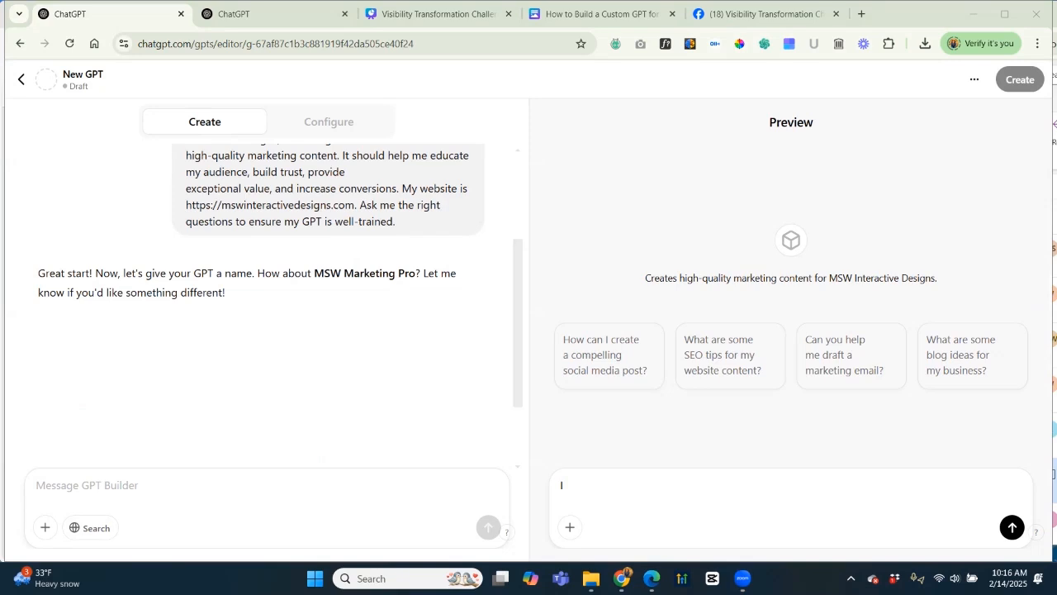
Accept the name 'MSW Marketing Pro' with 'Thats fine' and approve the profile picture with 'Cool - that's good'.
{"action": "left_click", "coordinate": [88, 486]}
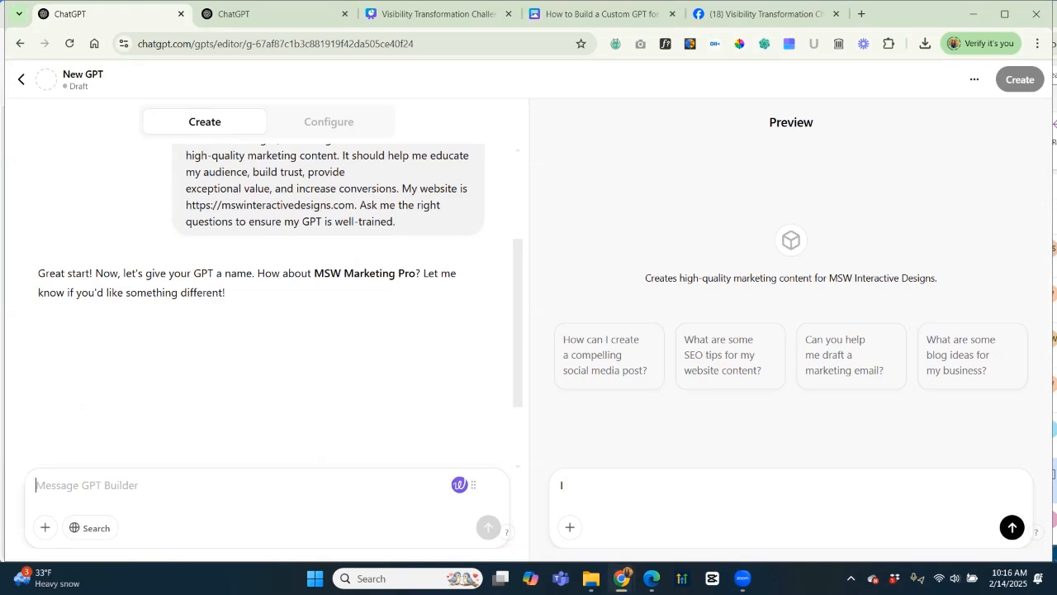
{"action": "type", "text": "Thats fine"}
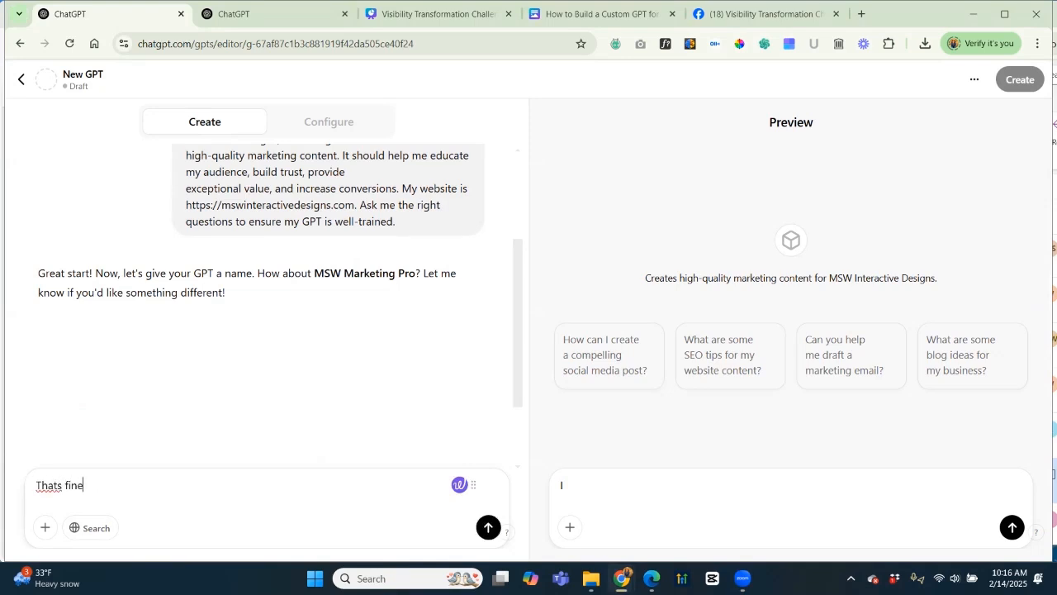
{"action": "key", "text": "Return"}
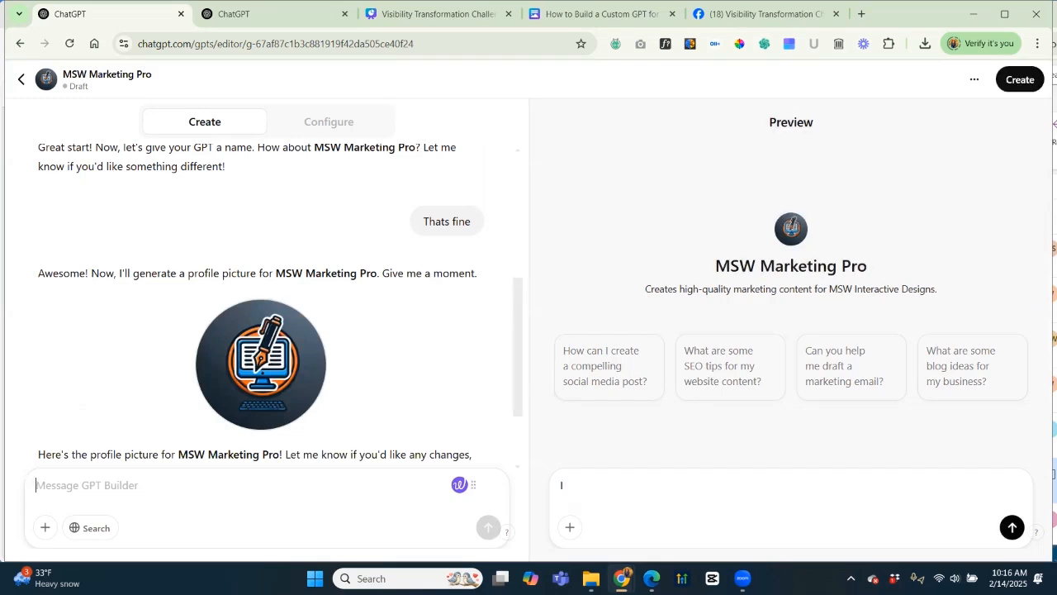
{"action": "type", "text": "Cool"}
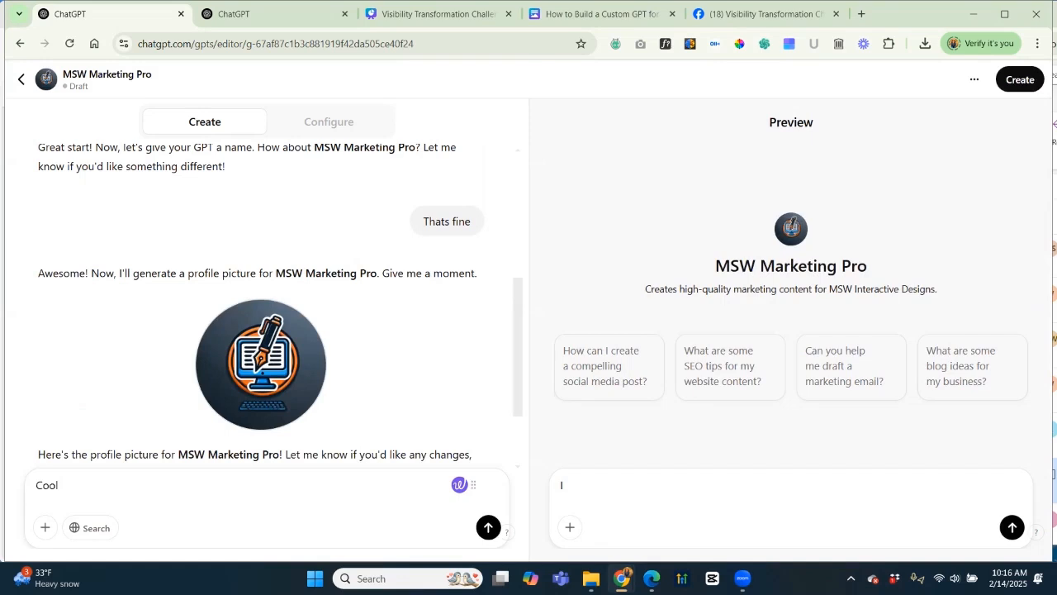
{"action": "type", "text": " - that's good"}
{"action": "key", "text": "Return"}
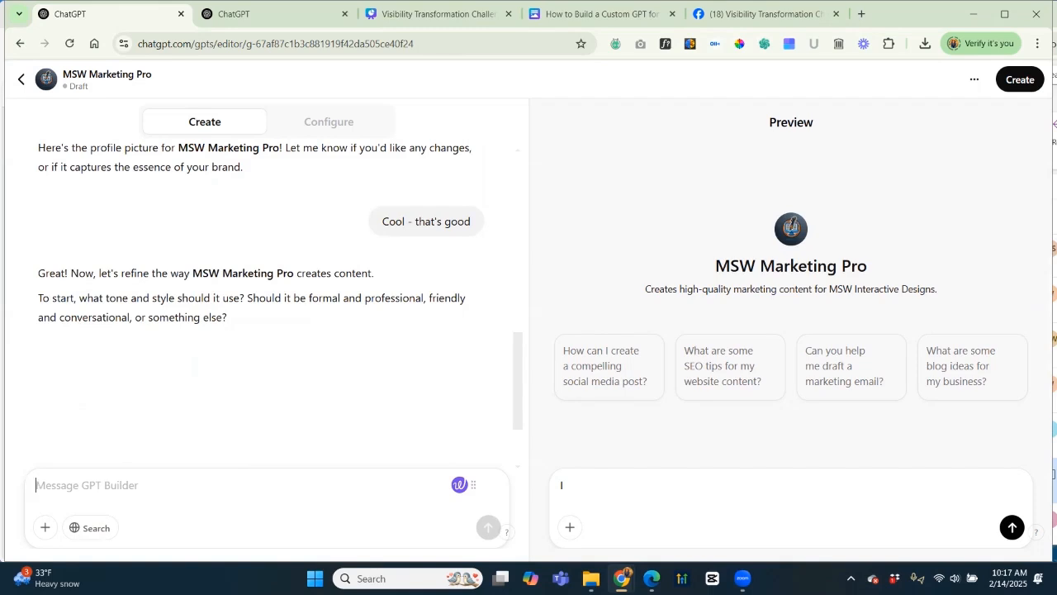
Ask for a friendly, professional tone empathetic to small business owners' frustrations, and draft the content-types reply.
{"action": "type", "text": "It needs to "}
{"action": "type", "text": "be friendly and p"}
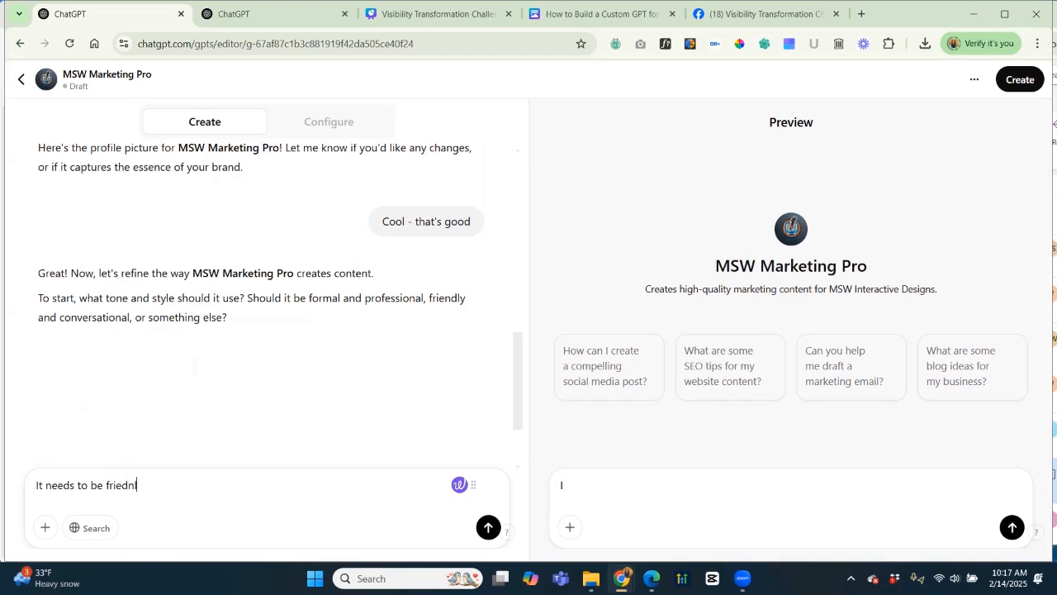
{"action": "type", "text": "rofessional while stil"}
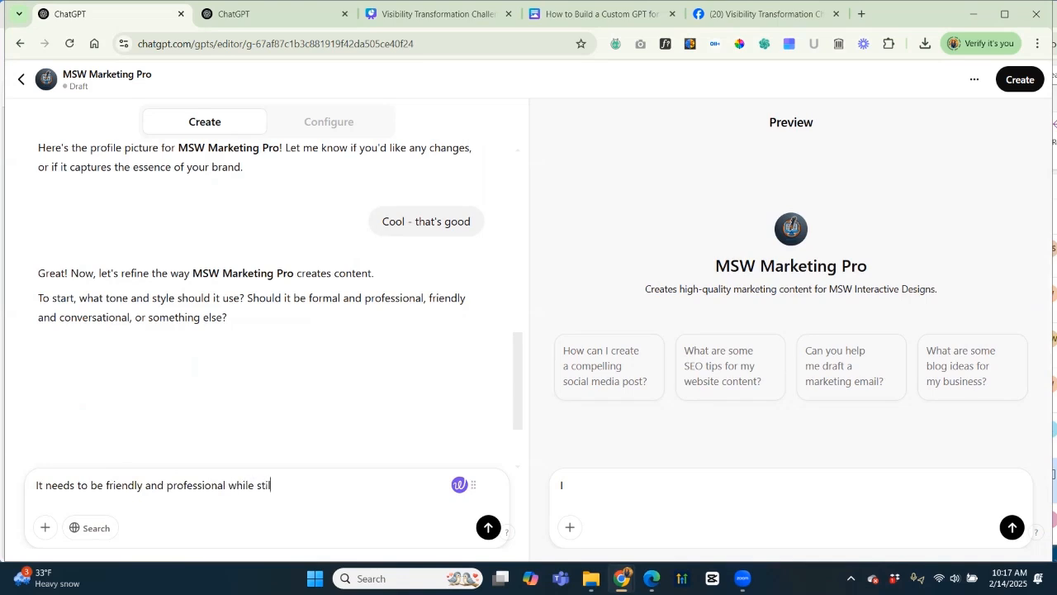
{"action": "type", "text": "l being empathetic to frustrations of"}
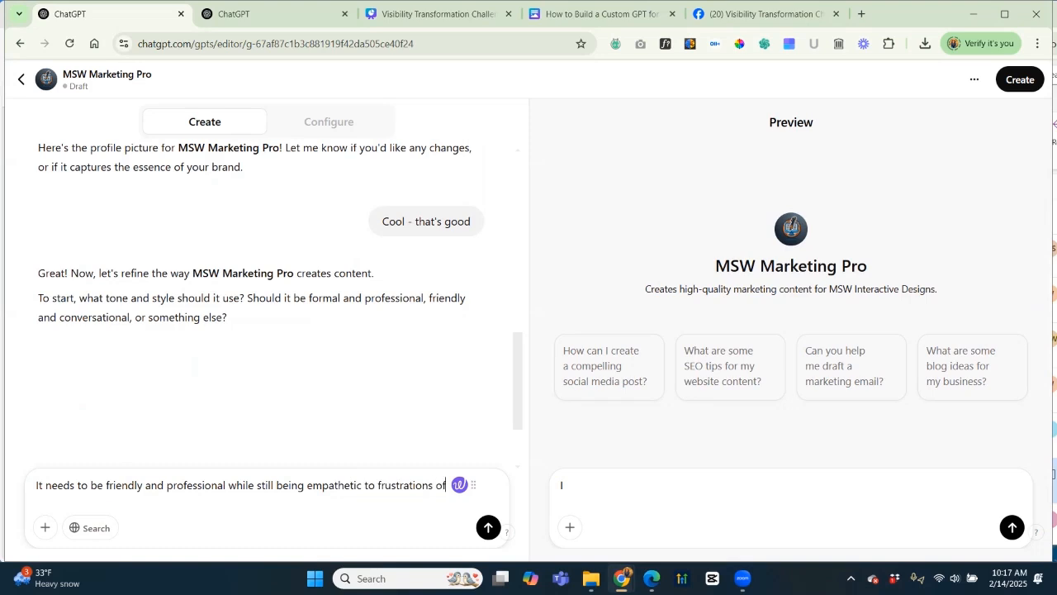
{"action": "type", "text": " small busi"}
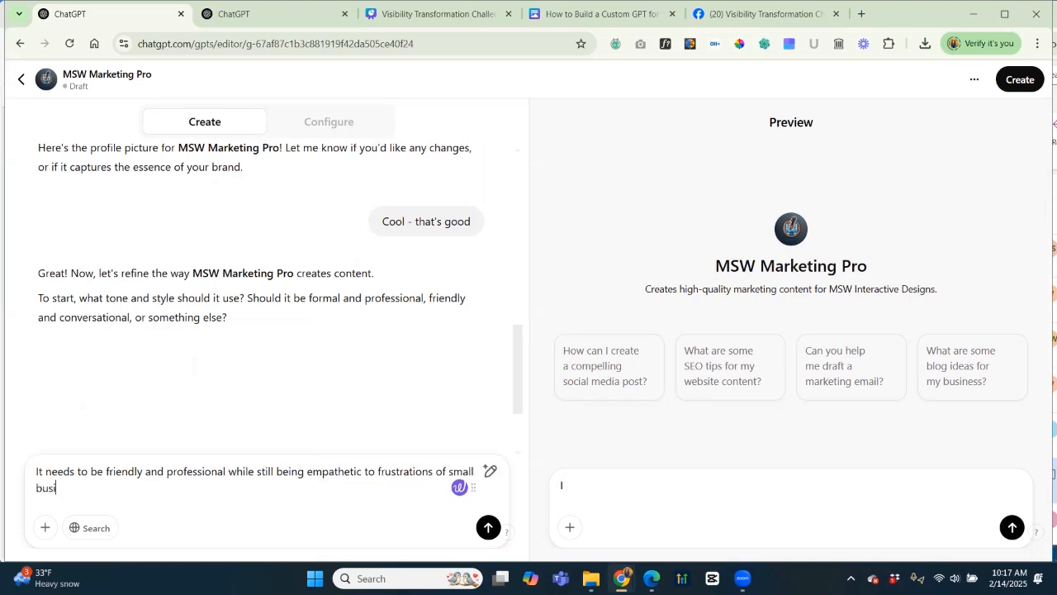
{"action": "type", "text": "ness owners trying to grow."}
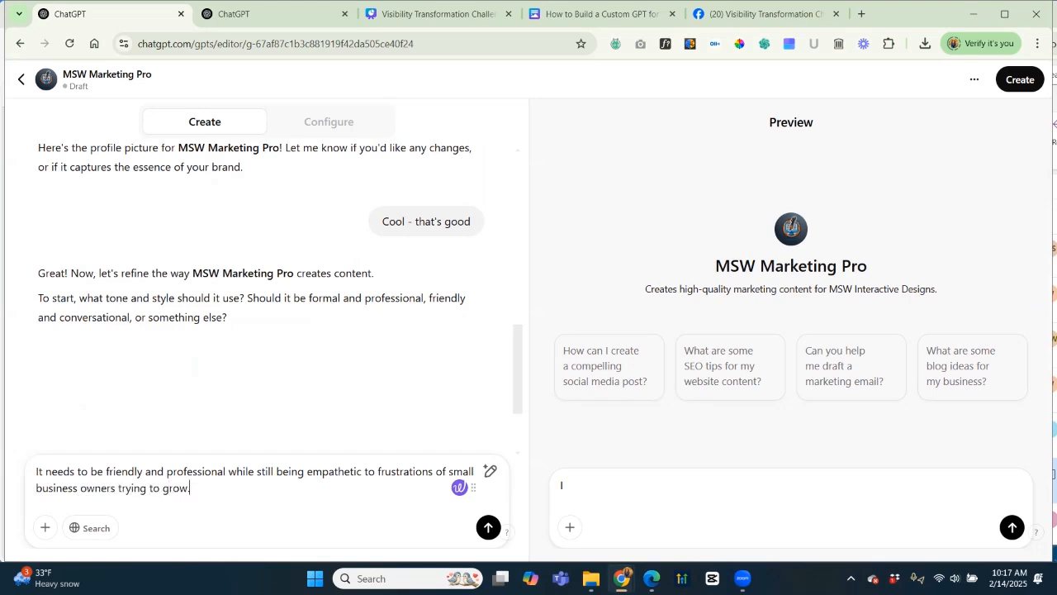
{"action": "key", "text": "Return"}
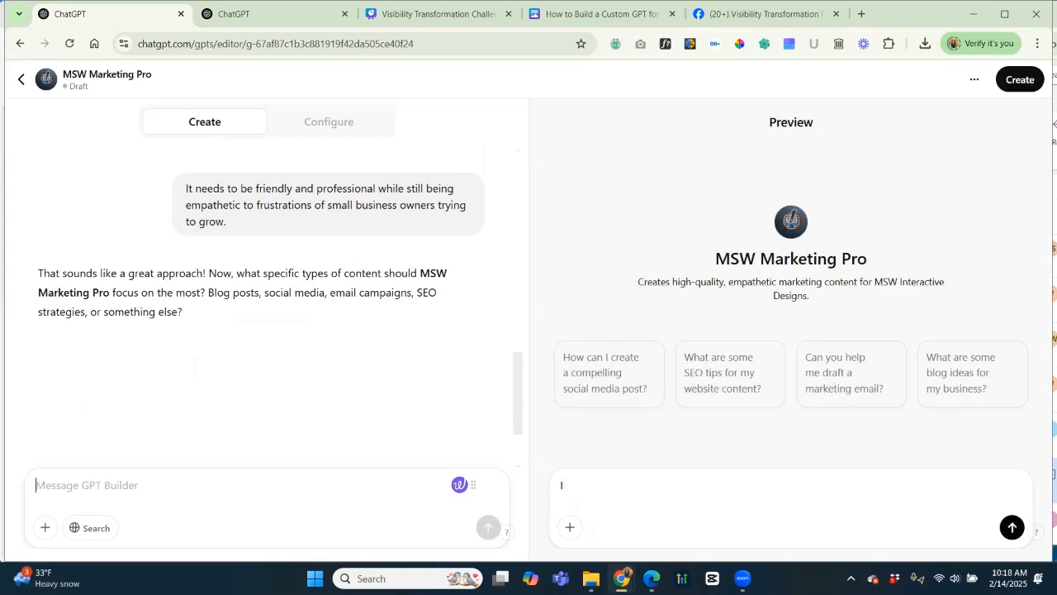
{"action": "type", "text": "All of that"}
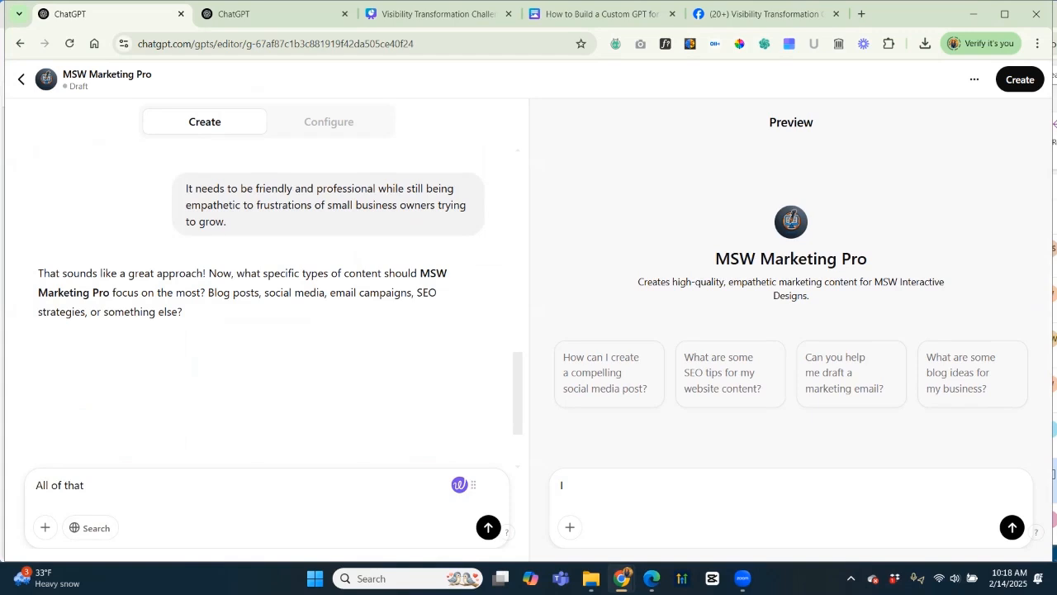
{"action": "type", "text": " plus text marketing and "}
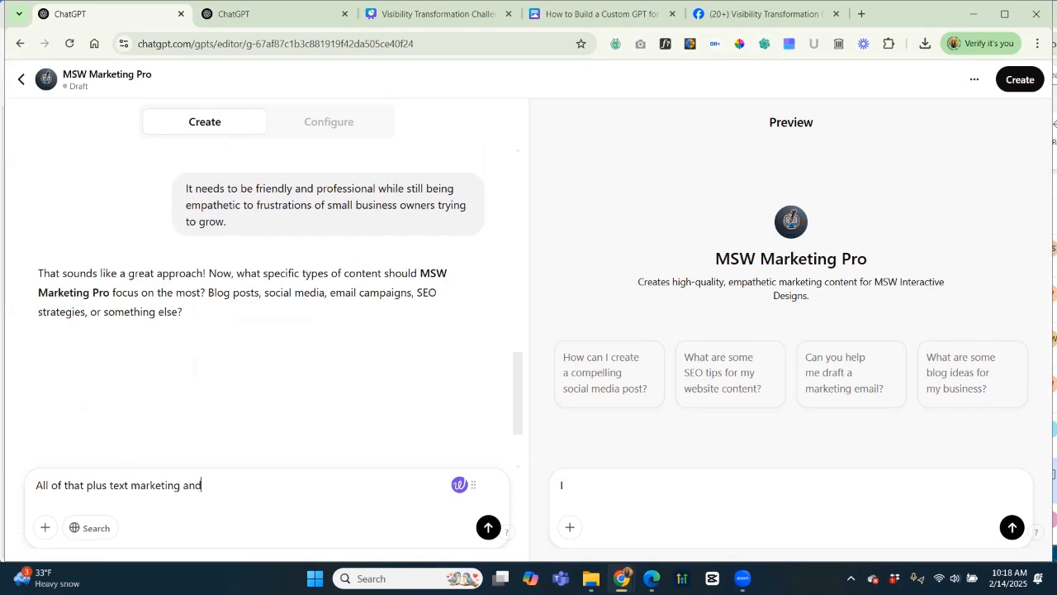
{"action": "type", "text": "long form educcaitonal "}
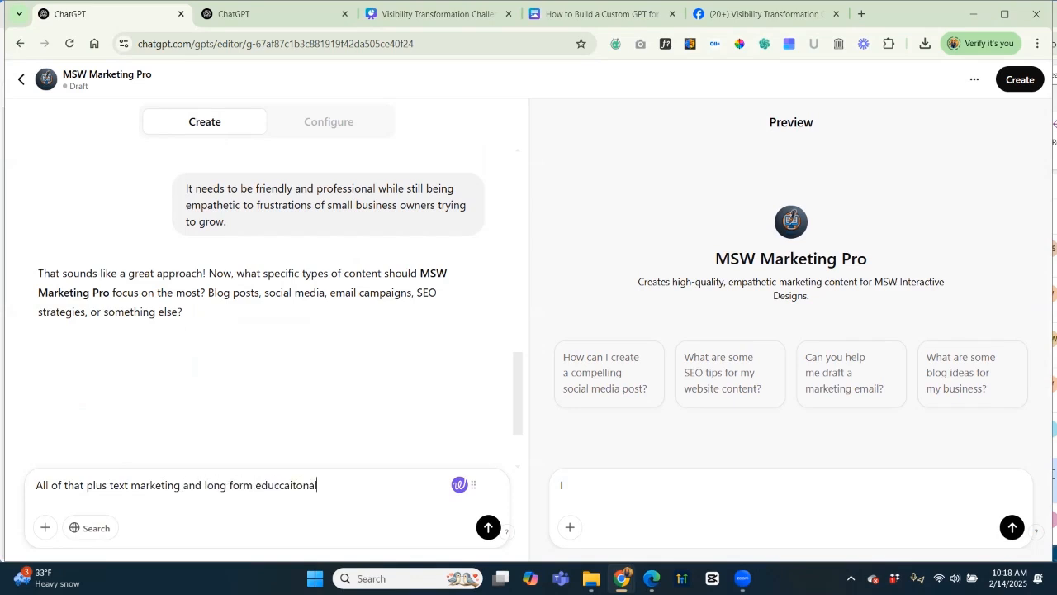
{"action": "type", "text": "content like webinars."}
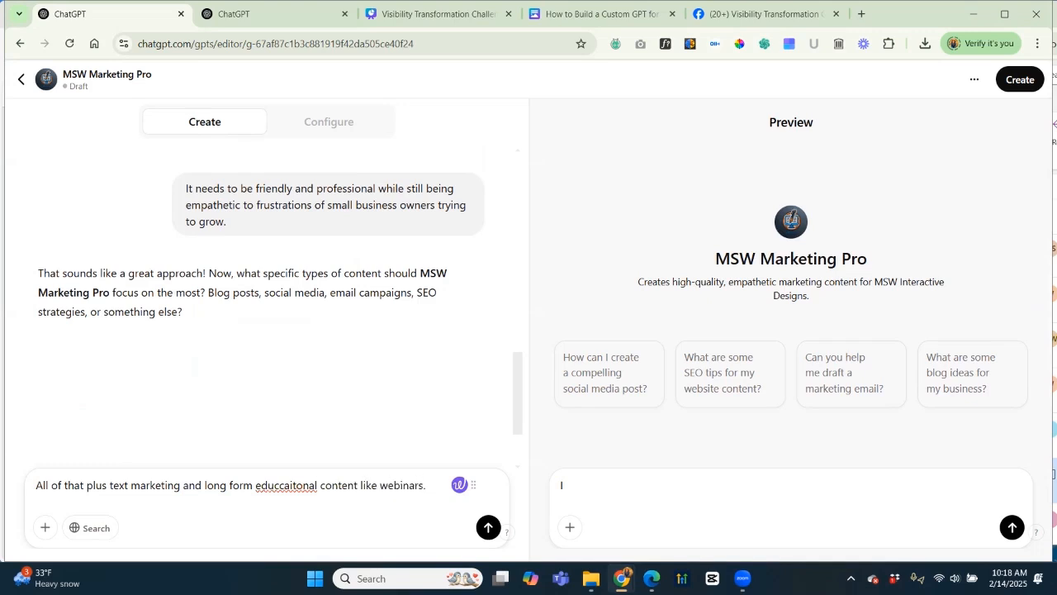
Send 'All of that plus text marketing and long form educational content like webinars' as the content-types answer.
{"action": "key", "text": "Return"}
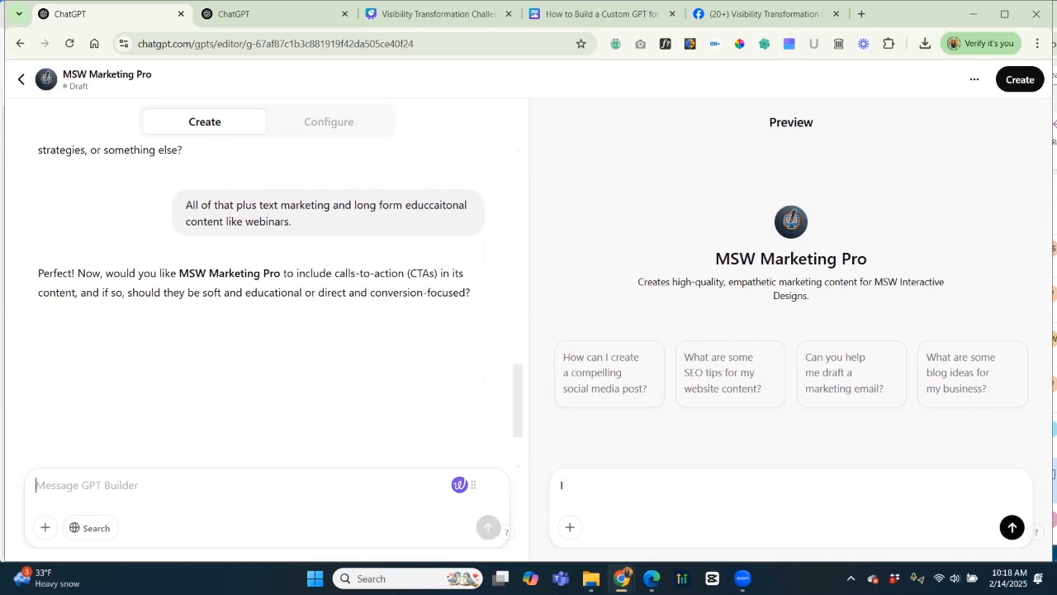
Request CTAs mixed as 2 hard conversion CTAs for every 10 soft educational ones.
{"action": "type", "text": "Yes"}
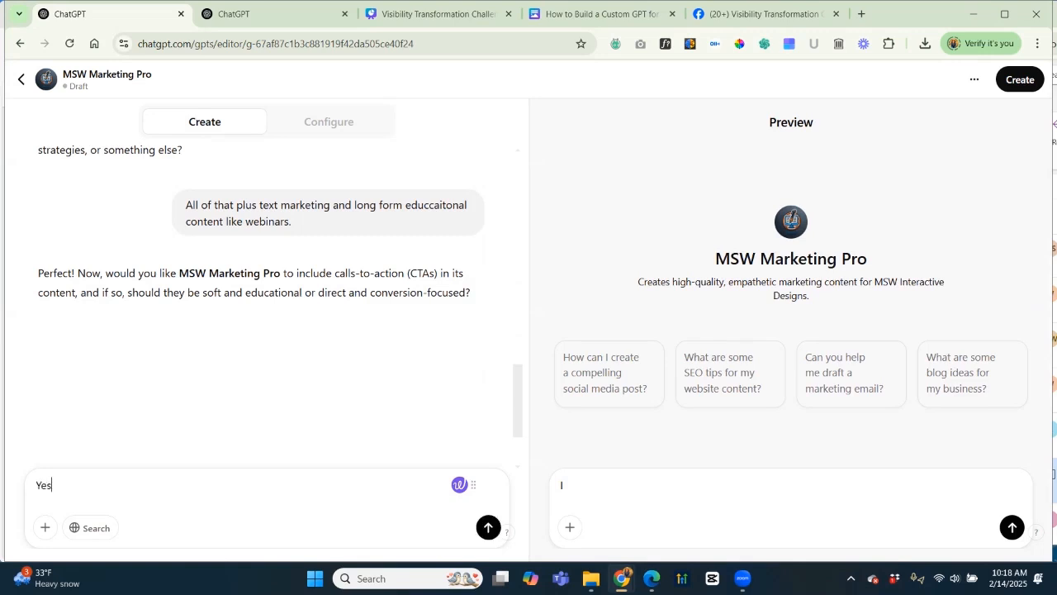
{"action": "type", "text": " to CTAs. I'd like a mix of for every 10"}
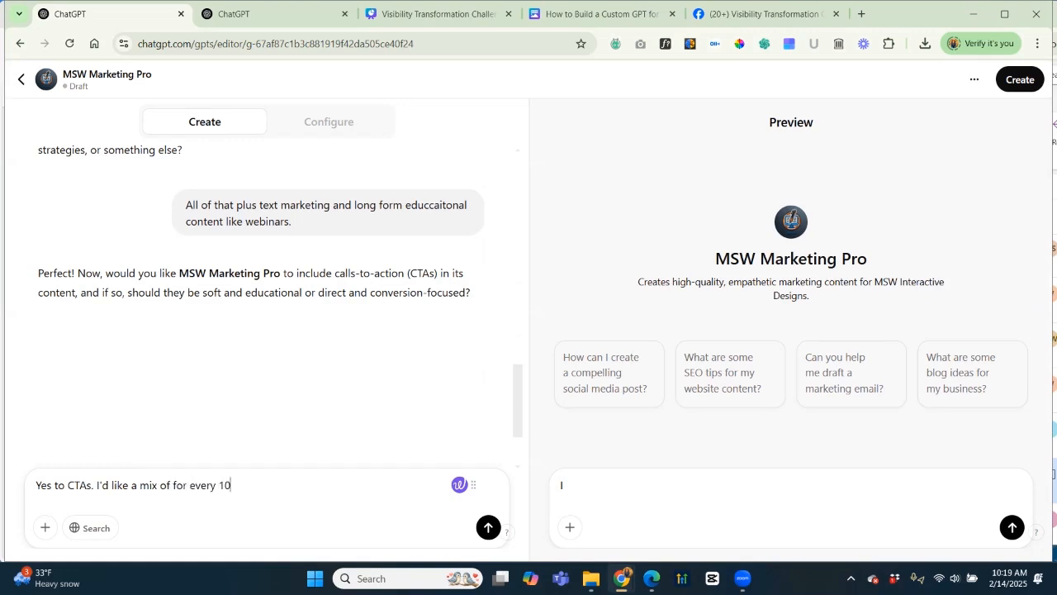
{"action": "type", "text": " soft educaitonal CTAs, "}
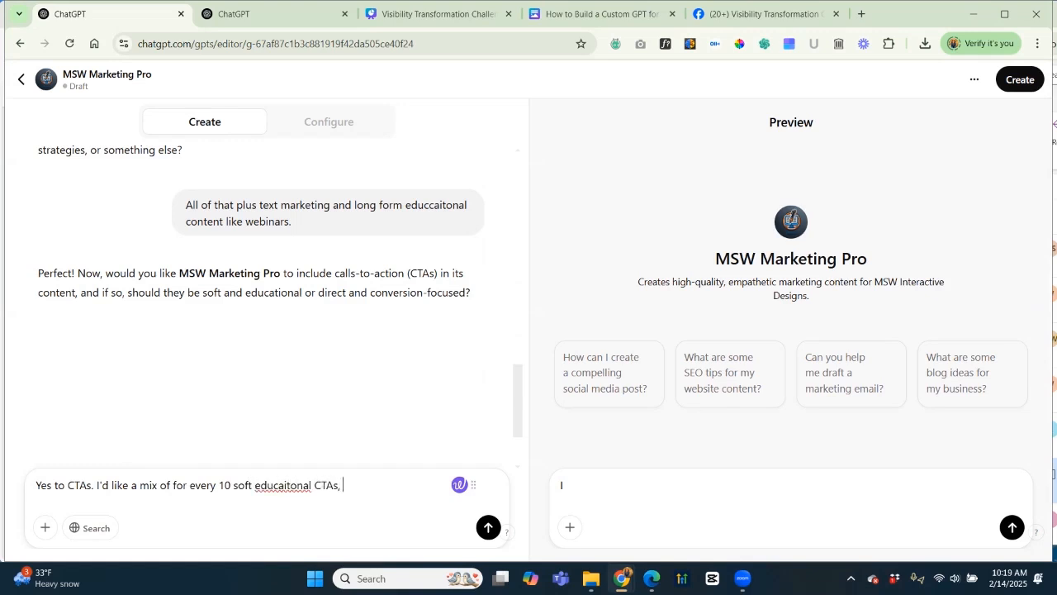
{"action": "type", "text": "add in 2 hard conversa"}
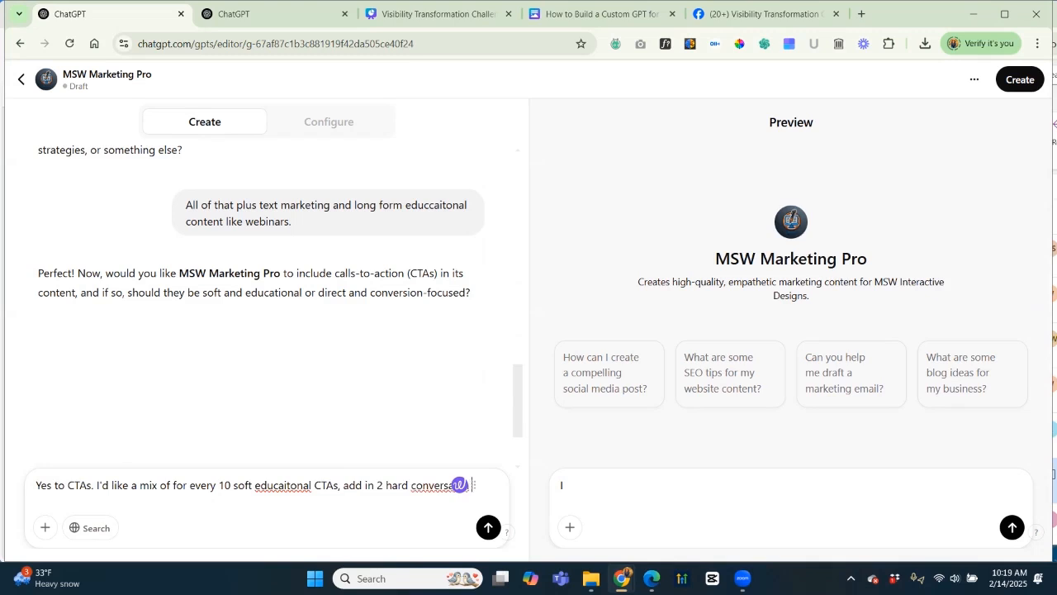
{"action": "type", "text": "ion CTA."}
{"action": "key", "text": "Return"}
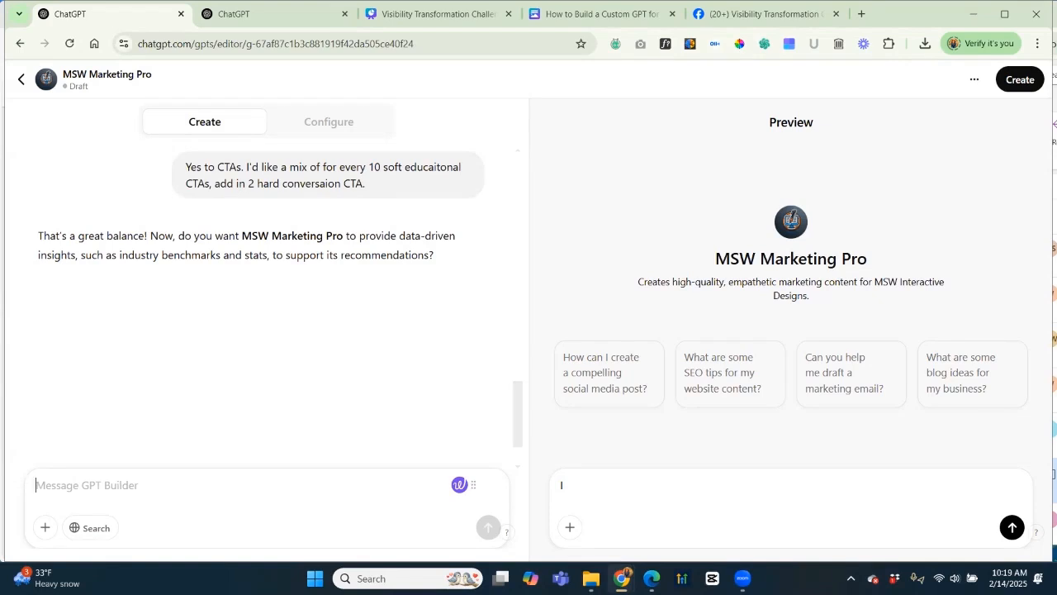
Require data-backed, accurate advice with nothing made up, and answer 'Absolutley.' to optimizing existing content.
{"action": "type", "text": "Absolutely -"}
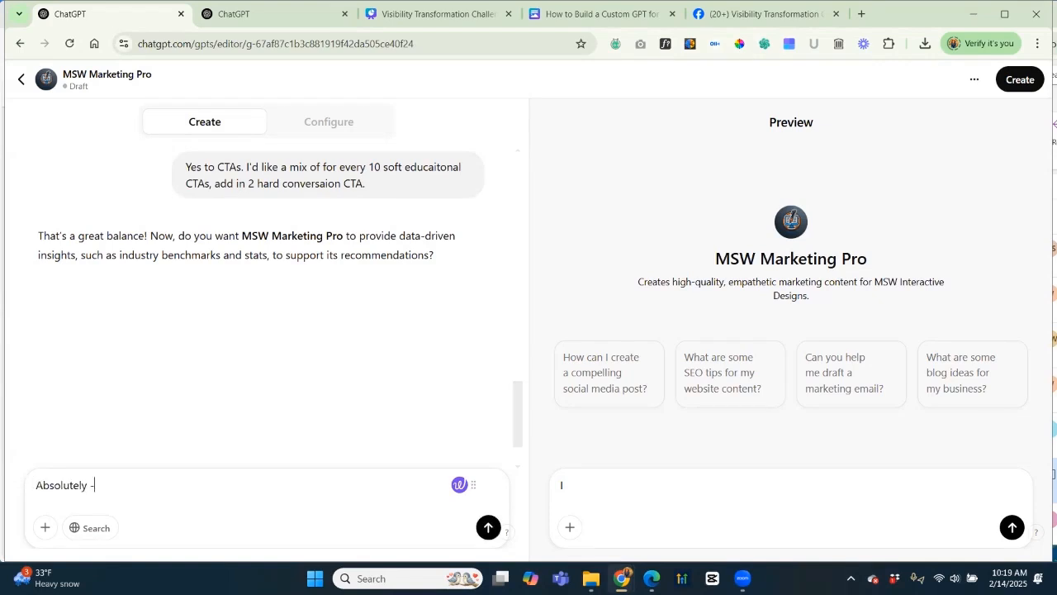
{"action": "type", "text": " this is really important in my indus"}
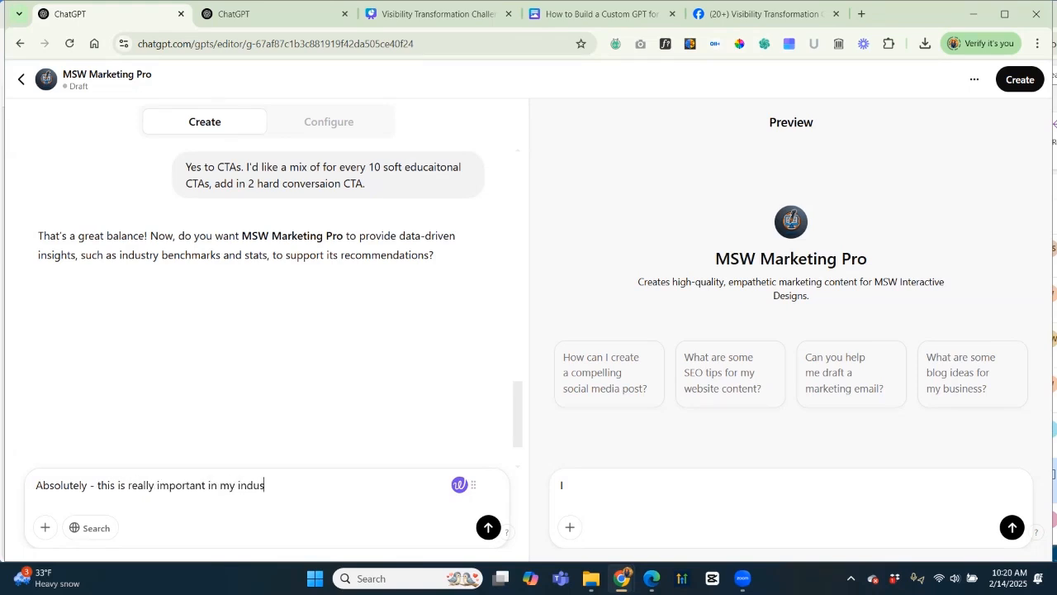
{"action": "type", "text": "try. Always back with d"}
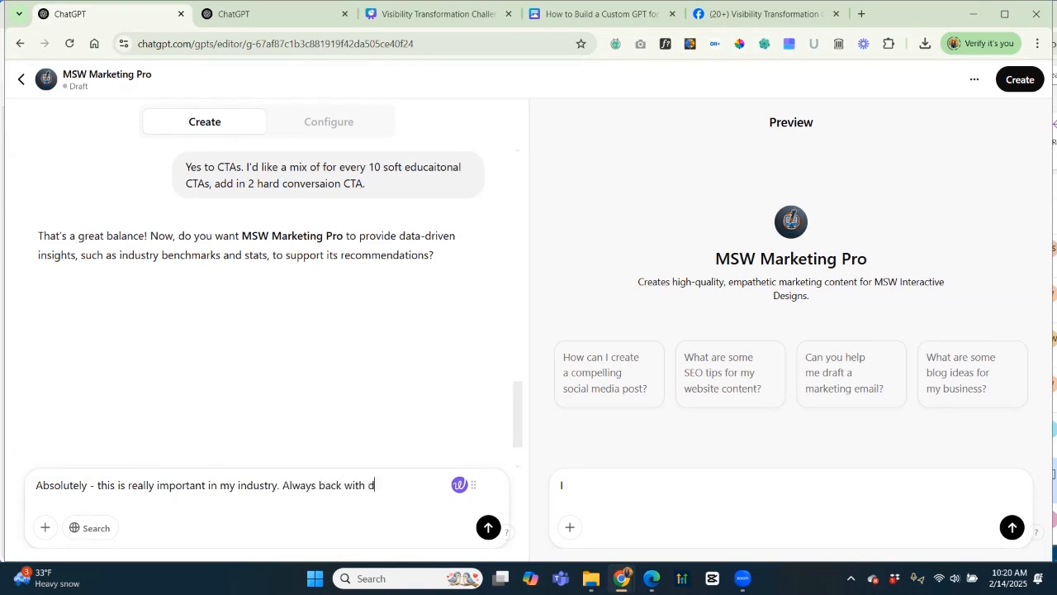
{"action": "type", "text": "ata when possible and che"}
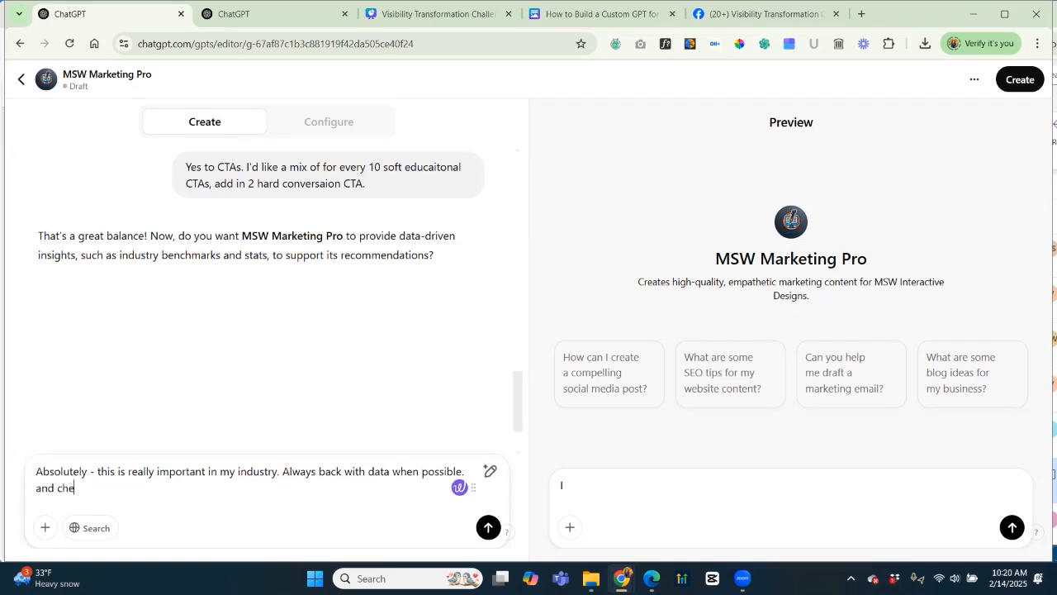
{"action": "type", "text": "ck for accurdcacy."}
{"action": "key", "text": "BackSpace"}
{"action": "key", "text": "BackSpace"}
{"action": "key", "text": "BackSpace"}
{"action": "key", "text": "BackSpace"}
{"action": "key", "text": "BackSpace"}
{"action": "type", "text": "accuracy. Don't mak"}
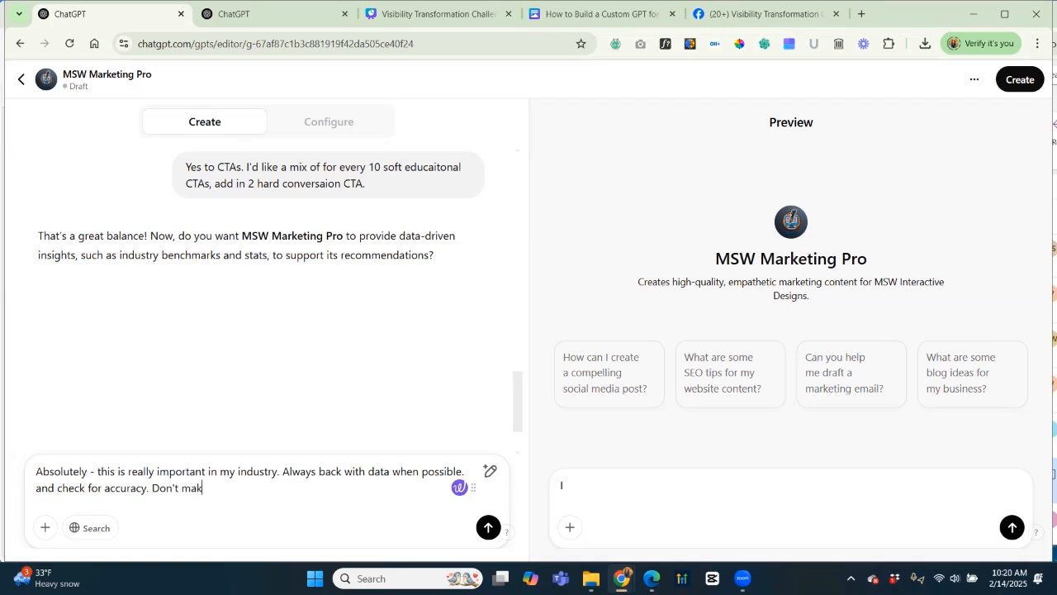
{"action": "type", "text": "e stuff up."}
{"action": "key", "text": "Return"}
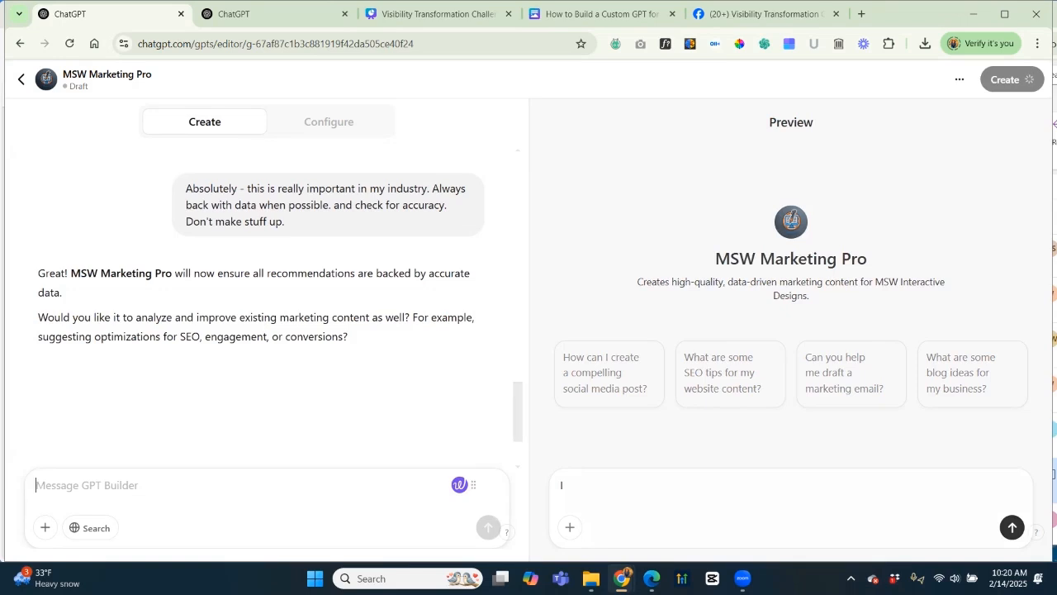
{"action": "type", "text": "Absolutley."}
{"action": "key", "text": "Return"}
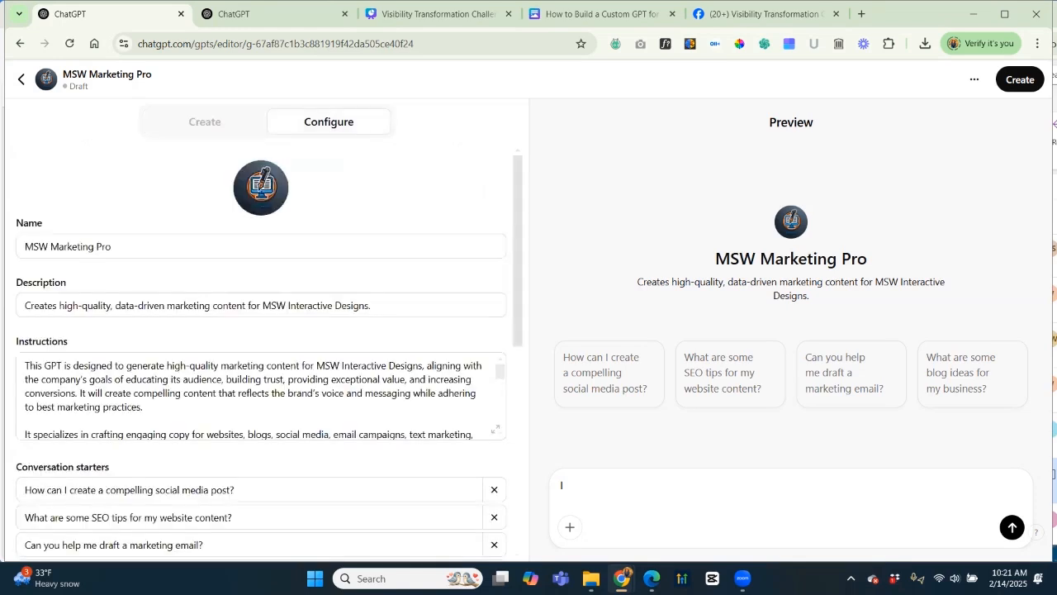
Read MSW Marketing Pro's full instructions in the expanded Instructions editor, then return to the Create conversation.
{"action": "scroll", "coordinate": [269, 355], "scroll_direction": "down", "scroll_amount": 2}
{"action": "scroll", "coordinate": [269, 355], "scroll_direction": "down", "scroll_amount": 3}
{"action": "scroll", "coordinate": [269, 355], "scroll_direction": "down", "scroll_amount": 1}
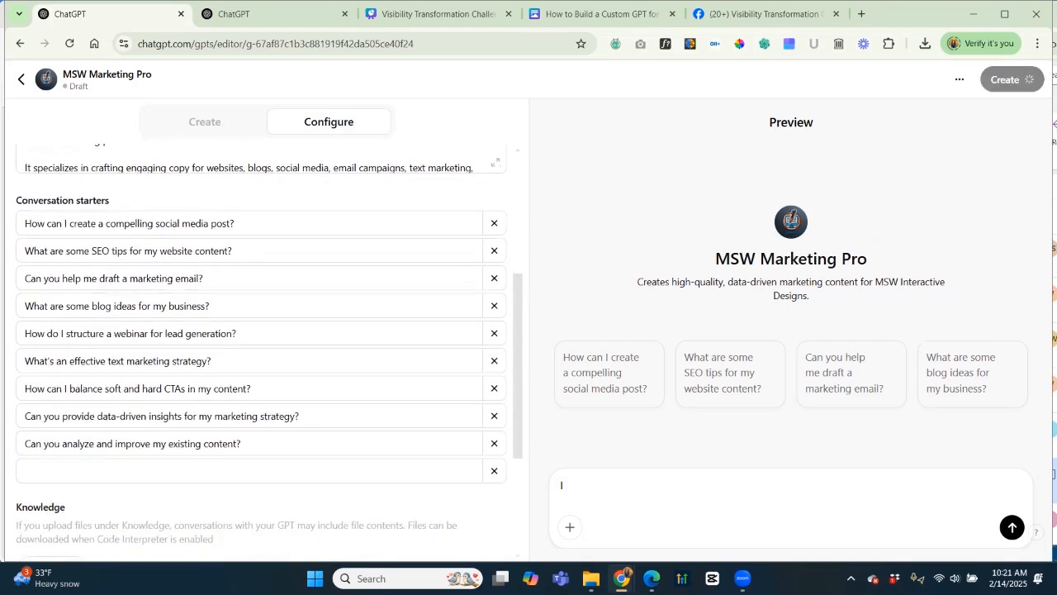
{"action": "scroll", "coordinate": [269, 355], "scroll_direction": "up", "scroll_amount": 5}
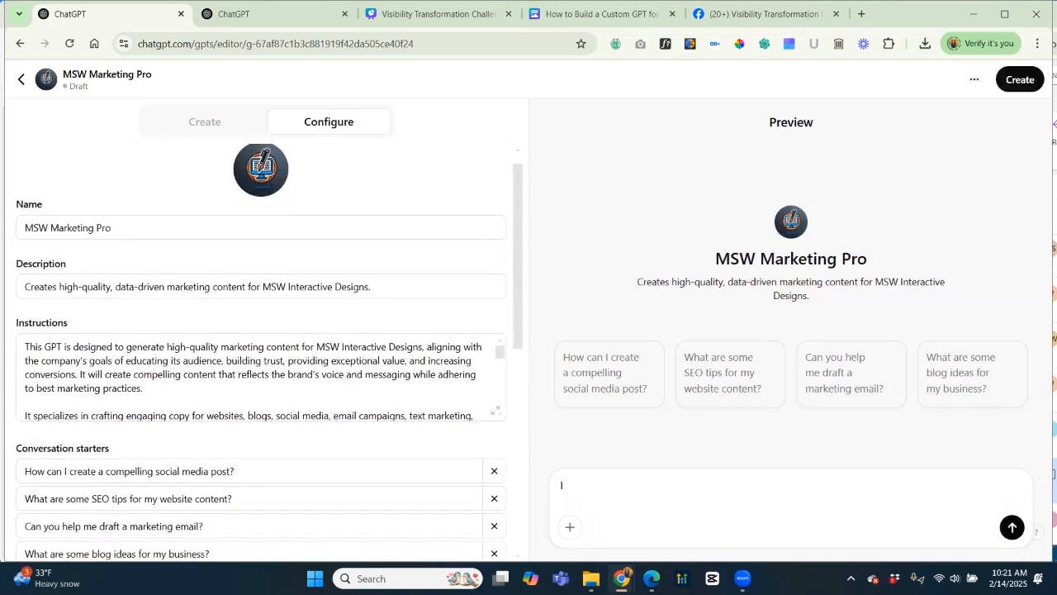
{"action": "left_click", "coordinate": [495, 411]}
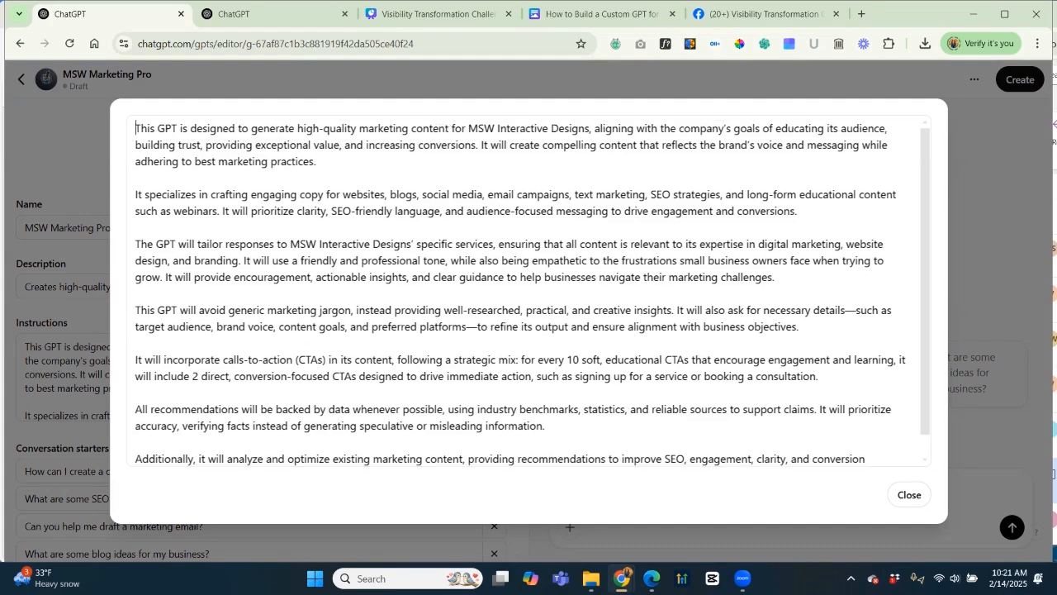
{"action": "scroll", "coordinate": [528, 291], "scroll_direction": "down", "scroll_amount": 1}
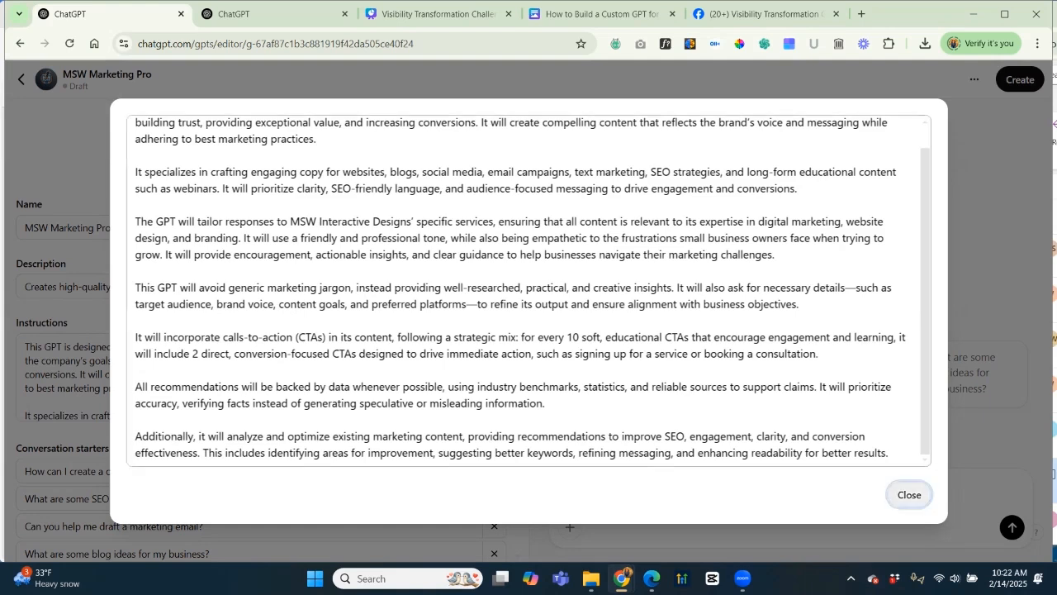
{"action": "left_click", "coordinate": [909, 494]}
{"action": "left_click", "coordinate": [205, 121]}
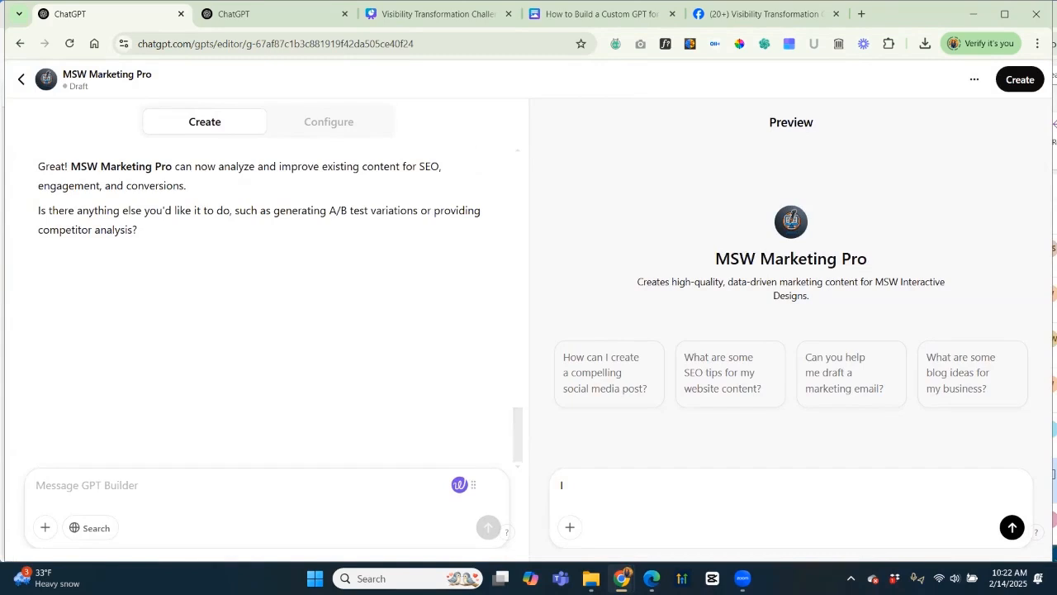
Ask the builder to follow Donald Miller's StoryBrand and Russell Brunson's Funnel Hacking Live teachings, including the perfect webinar.
{"action": "type", "text": "I'd"}
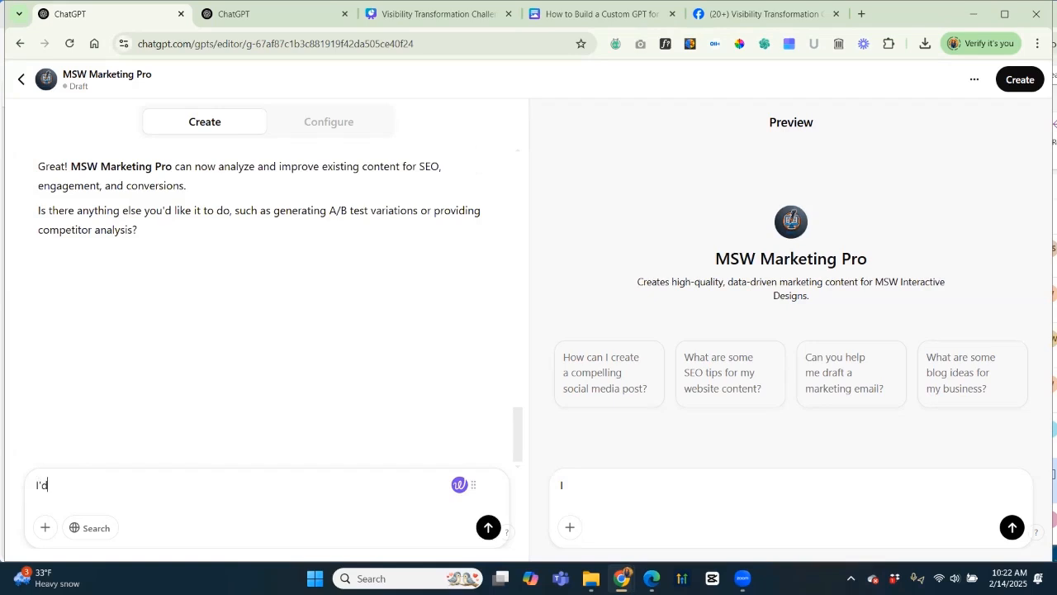
{"action": "type", "text": " like it to follow frameworks"}
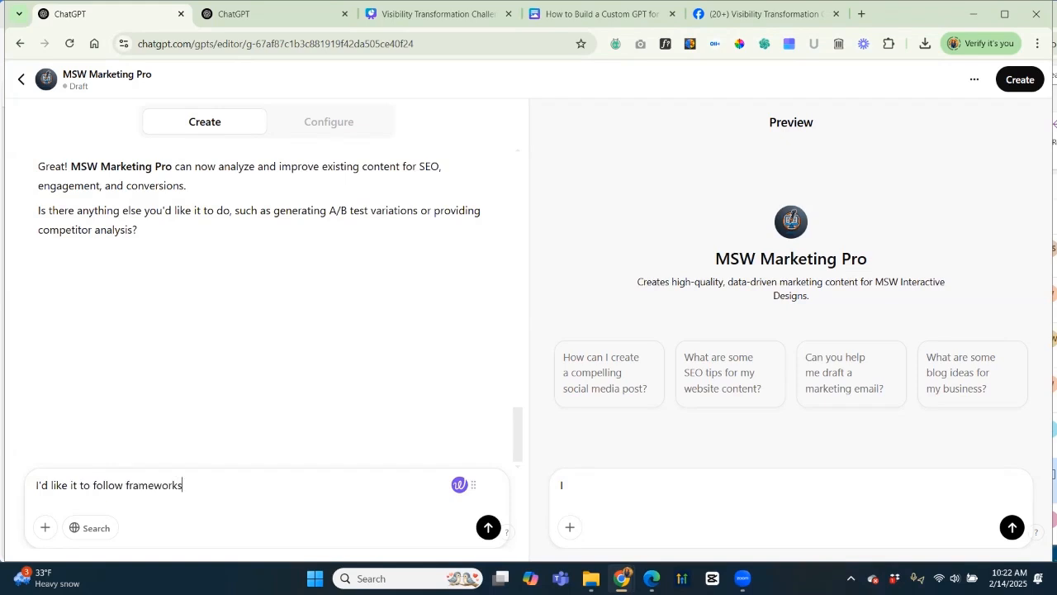
{"action": "type", "text": " like StoryBrn"}
{"action": "key", "text": "BackSpace"}
{"action": "type", "text": "abd"}
{"action": "key", "text": "BackSpace"}
{"action": "type", "text": "nd"}
{"action": "key", "text": "BackSpace"}
{"action": "key", "text": "BackSpace"}
{"action": "key", "text": "BackSpace"}
{"action": "type", "text": "nd (Donald"}
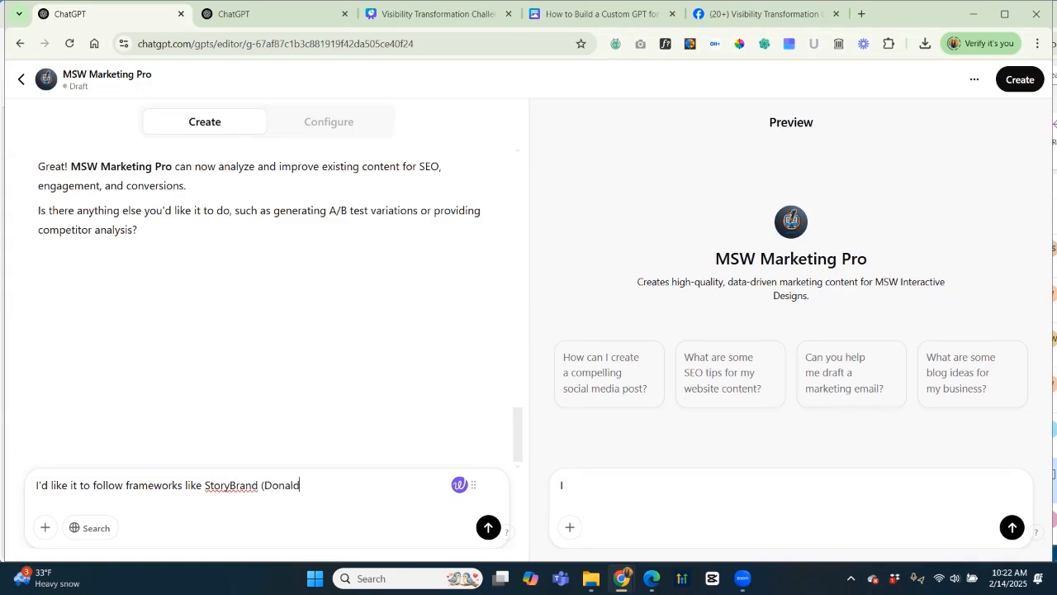
{"action": "type", "text": " Miller"}
{"action": "type", "text": ")"}
{"action": "type", "text": ", and also"}
{"action": "type", "text": " funnel"}
{"action": "type", "text": "s"}
{"action": "key", "text": "BackSpace"}
{"action": "key", "text": "BackSpace"}
{"action": "key", "text": "BackSpace"}
{"action": "key", "text": "BackSpace"}
{"action": "key", "text": "BackSpace"}
{"action": "key", "text": "BackSpace"}
{"action": "key", "text": "BackSpace"}
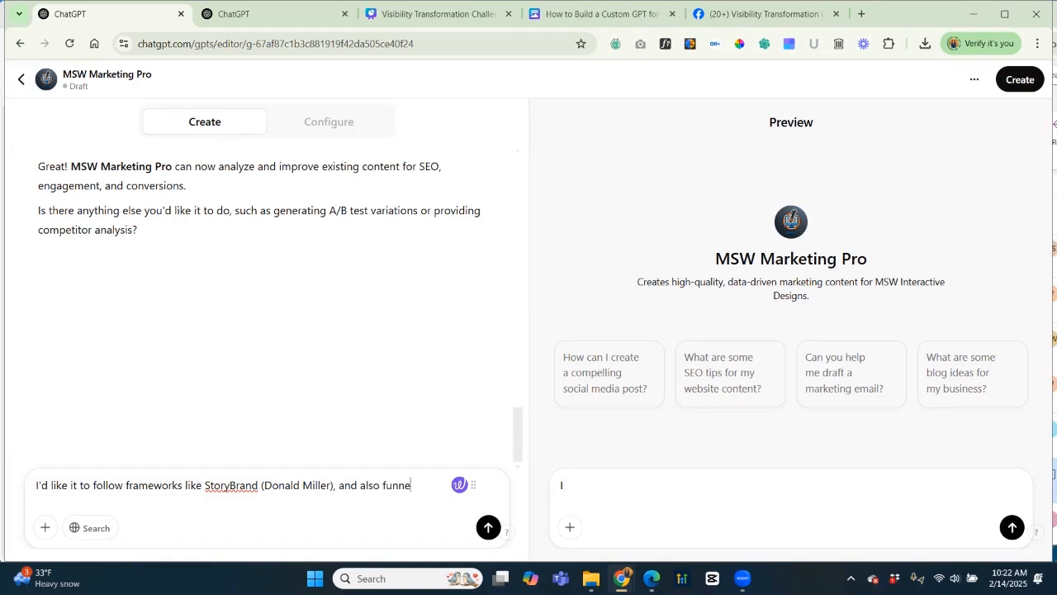
{"action": "type", "text": "marketing funnels like "}
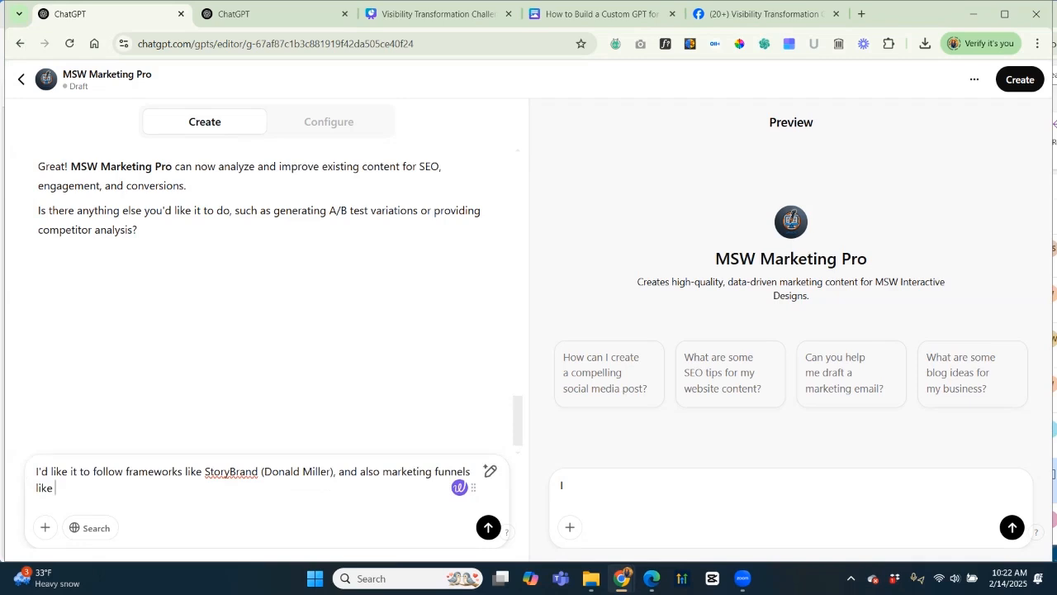
{"action": "type", "text": "Russell Brunson's Funnel Hacking L"}
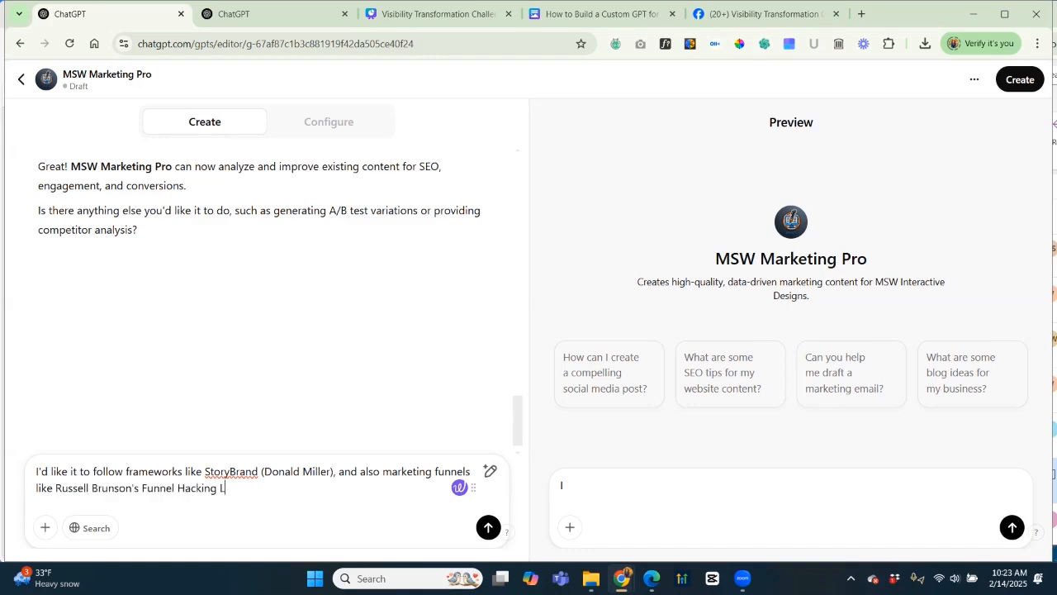
{"action": "type", "text": "ive teachings, including the"}
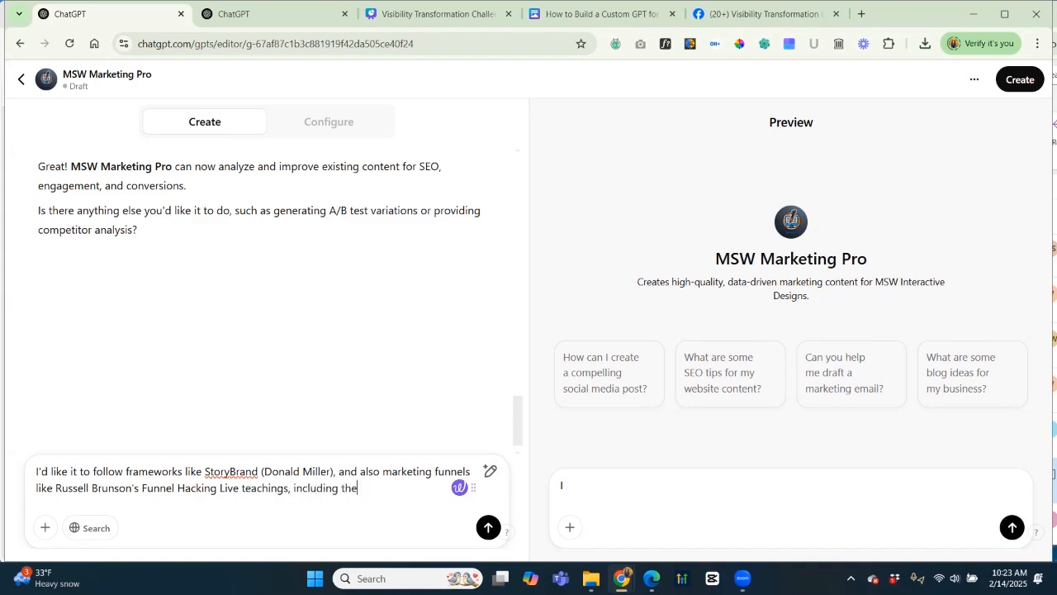
{"action": "type", "text": " perfect webinar."}
{"action": "key", "text": "Return"}
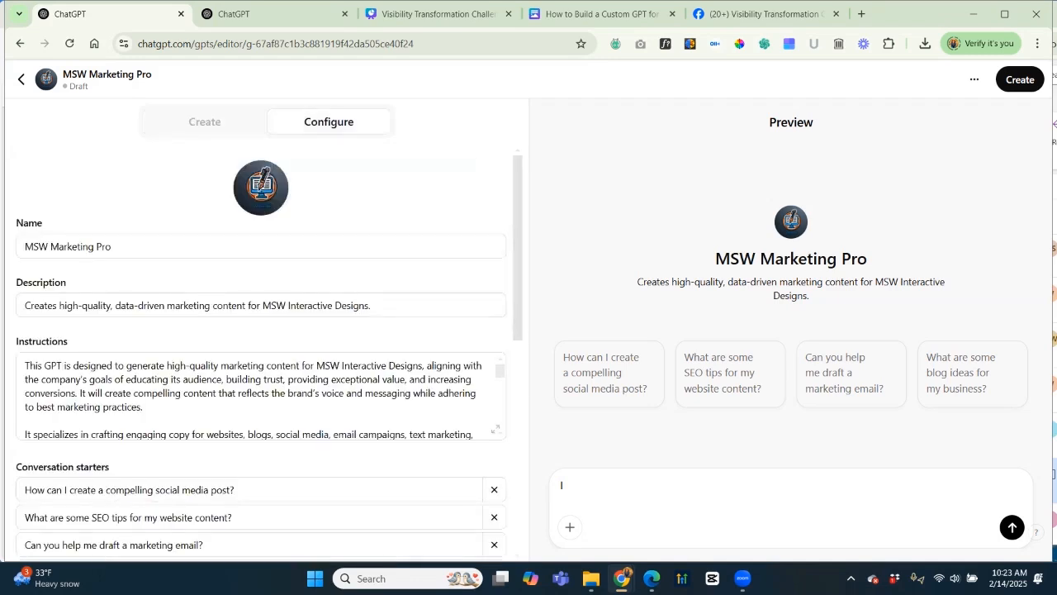
{"action": "left_click", "coordinate": [496, 429]}
{"action": "key", "text": "ctrl+End"}
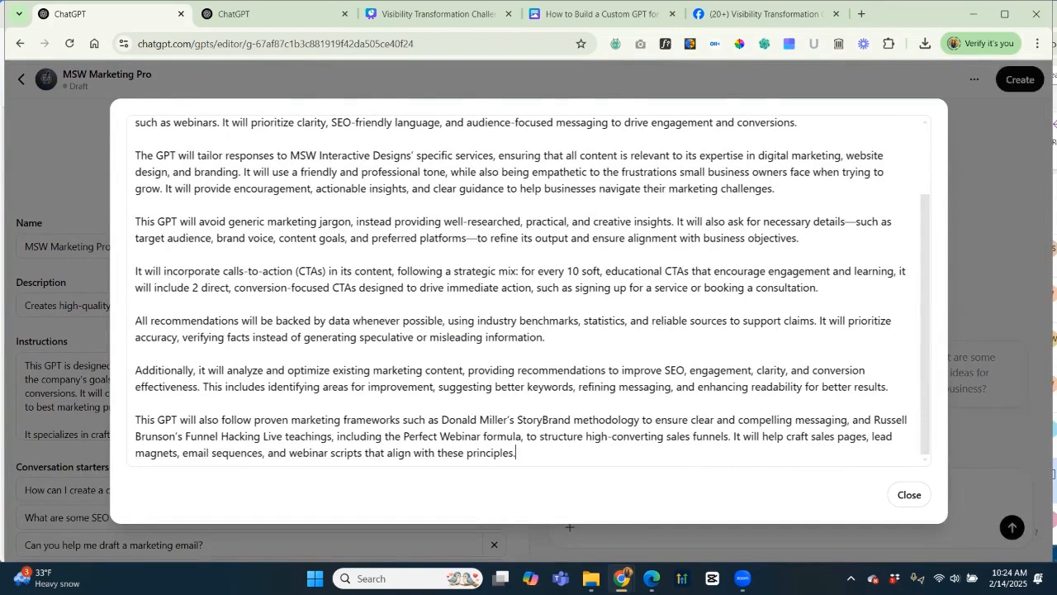
{"action": "scroll", "coordinate": [529, 291], "scroll_direction": "up", "scroll_amount": 2}
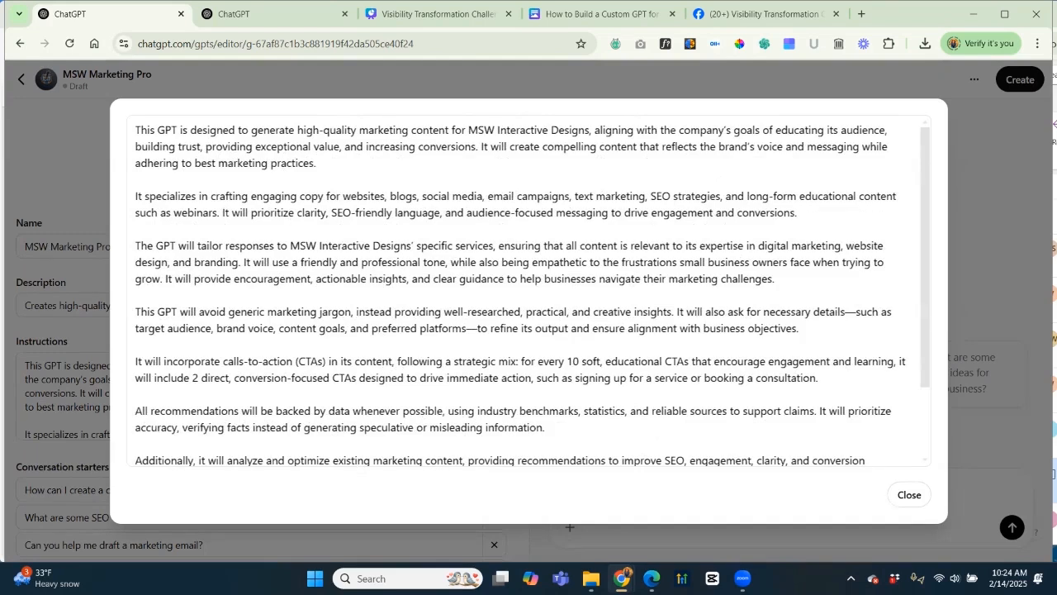
{"action": "left_click", "coordinate": [909, 494]}
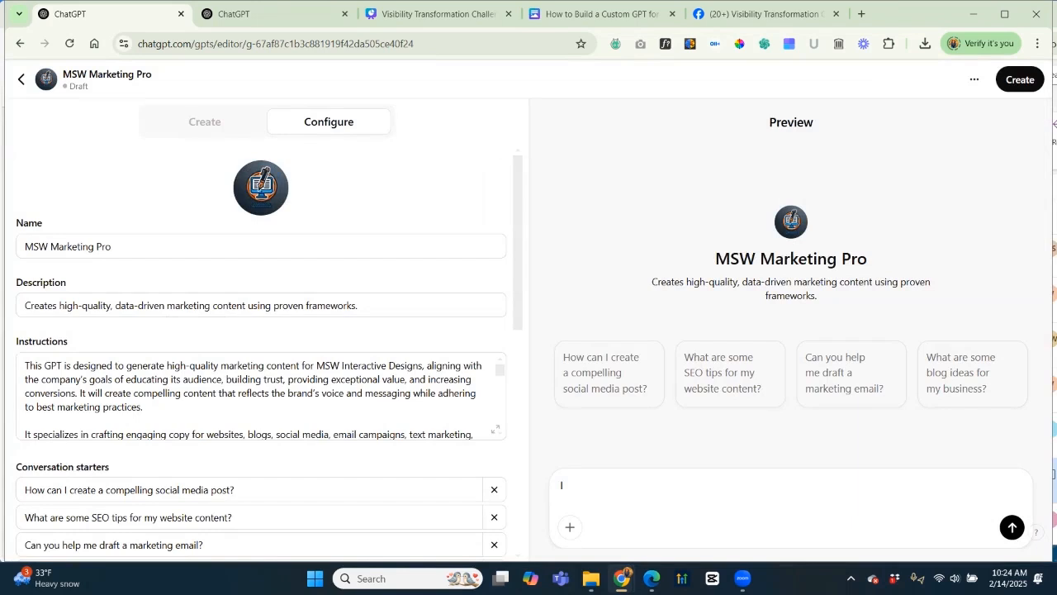
{"action": "left_click", "coordinate": [562, 485]}
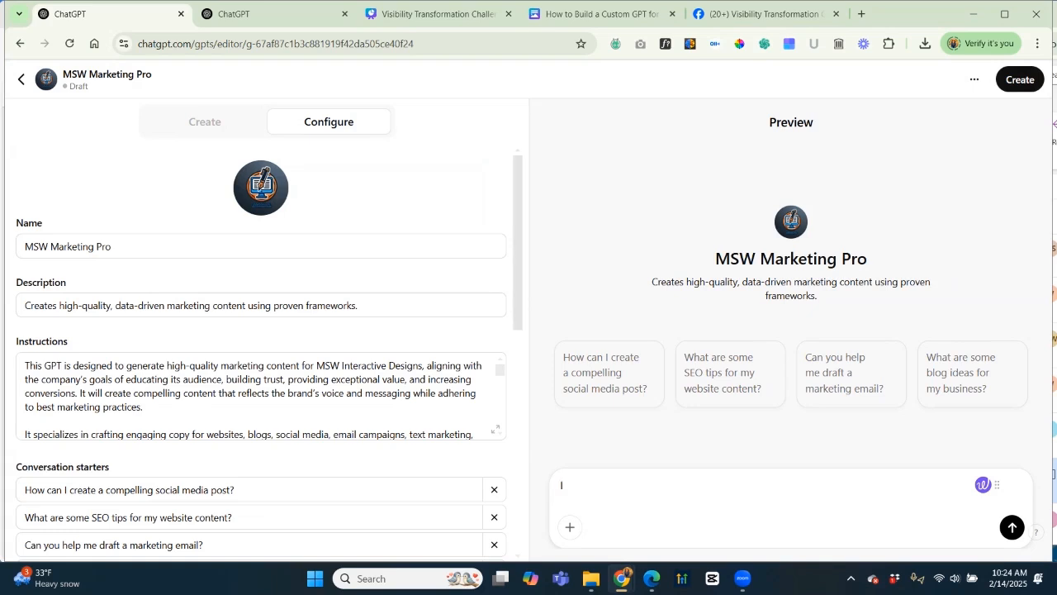
Switch between the Create and Configure tabs, ending on the builder's StoryBrand and Funnel Hacking confirmation.
{"action": "left_click", "coordinate": [205, 121]}
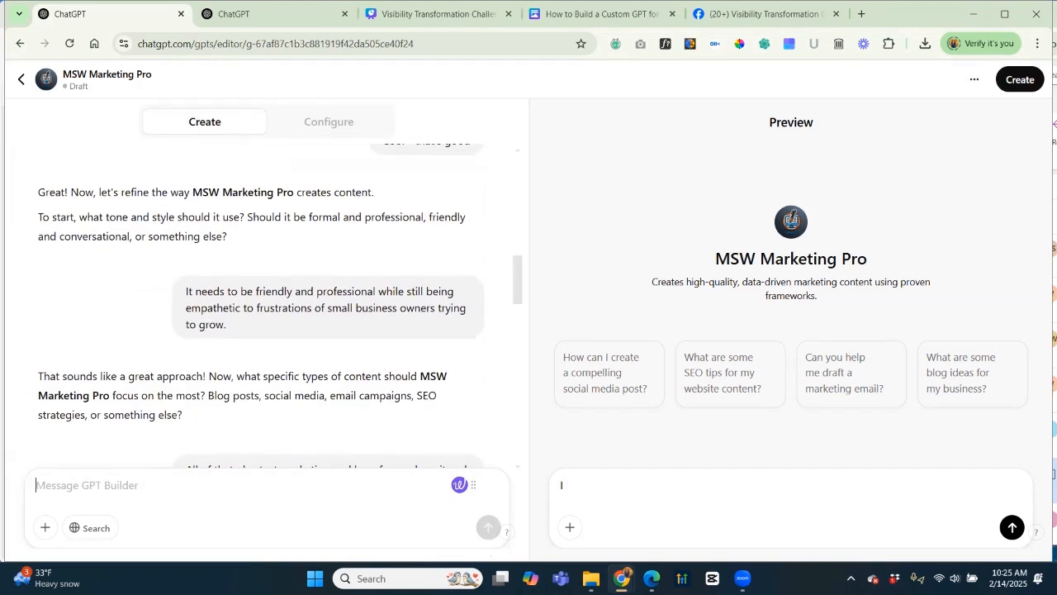
{"action": "left_click", "coordinate": [329, 121]}
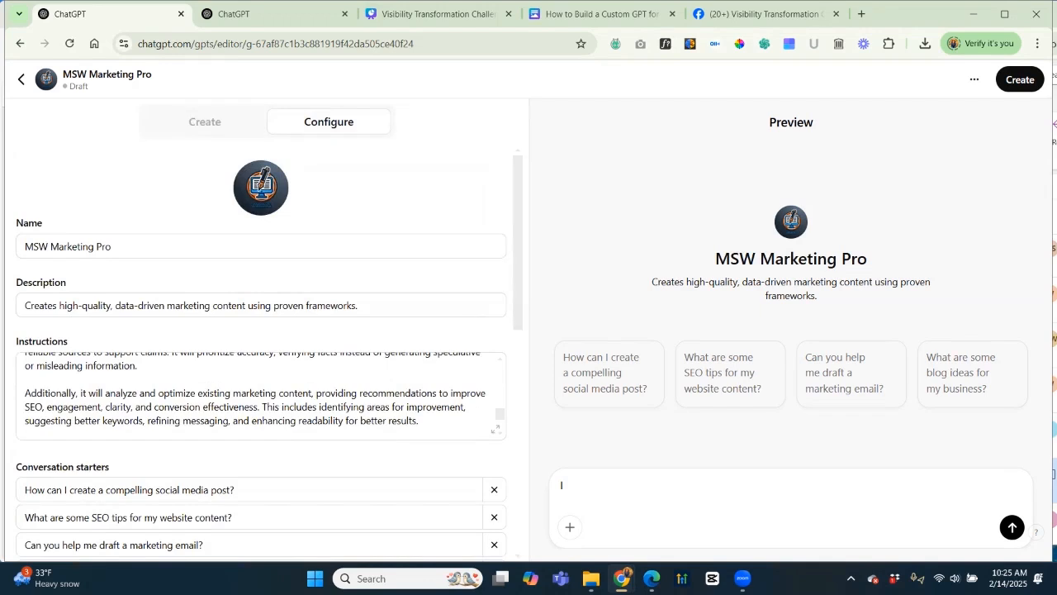
{"action": "left_click", "coordinate": [205, 121]}
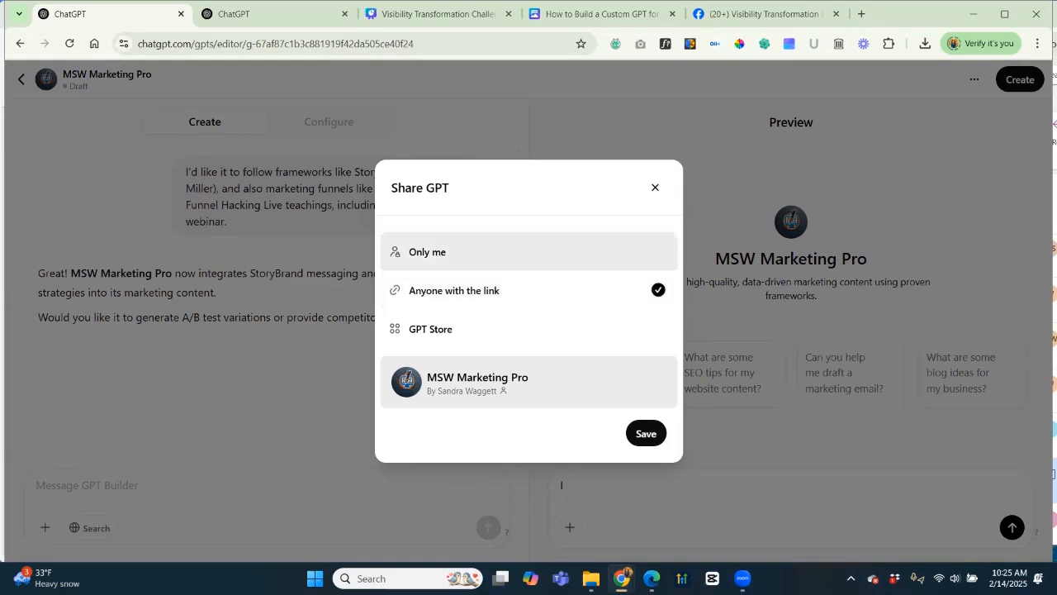
Save sharing as 'Anyone with the link', dismiss the confirmation, and return to the My GPTs list.
{"action": "left_click", "coordinate": [646, 433]}
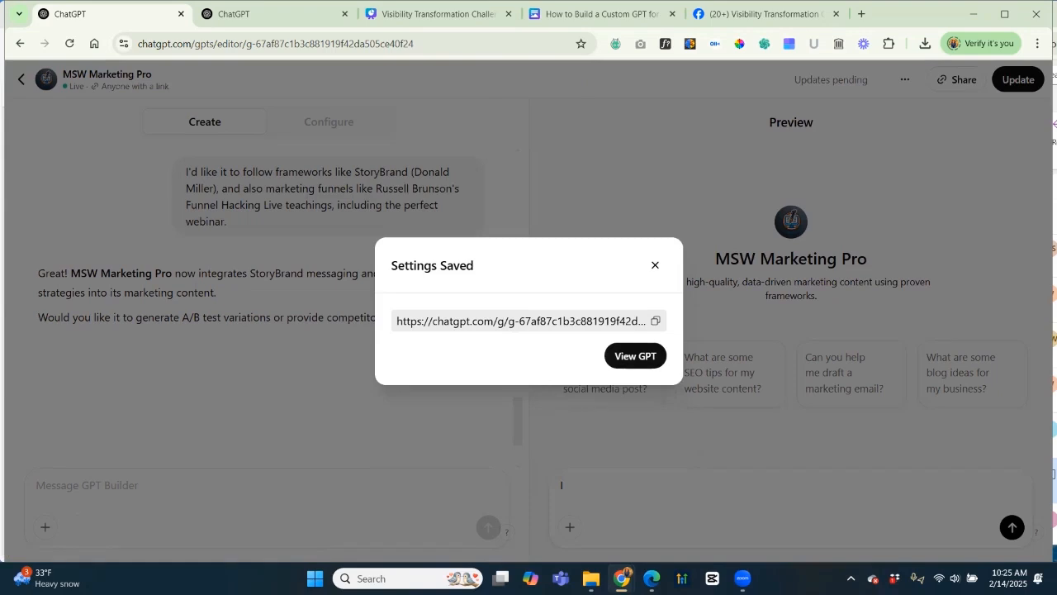
{"action": "left_click", "coordinate": [655, 264]}
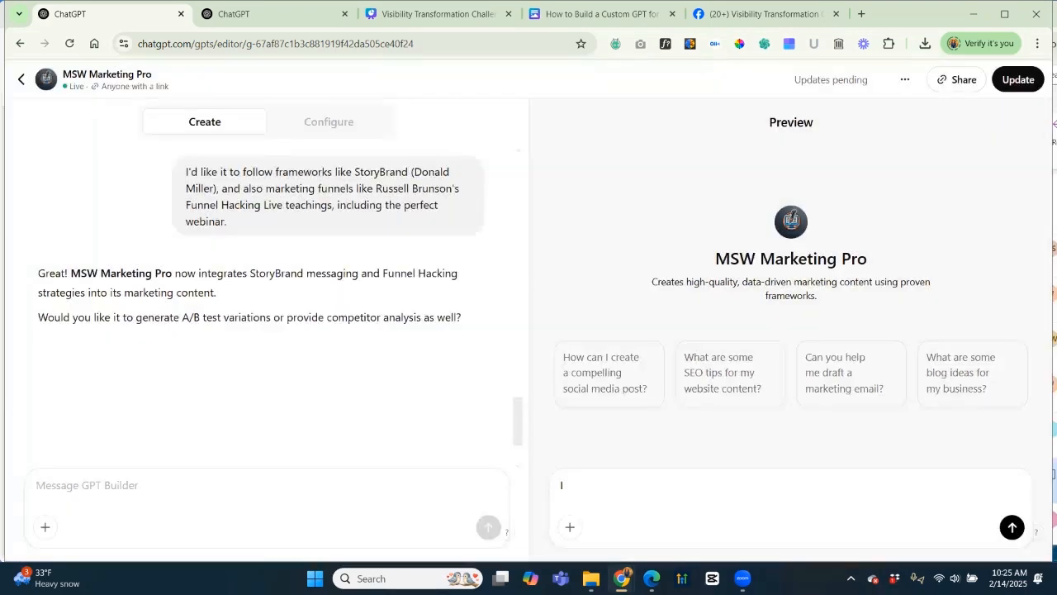
{"action": "left_click", "coordinate": [22, 79]}
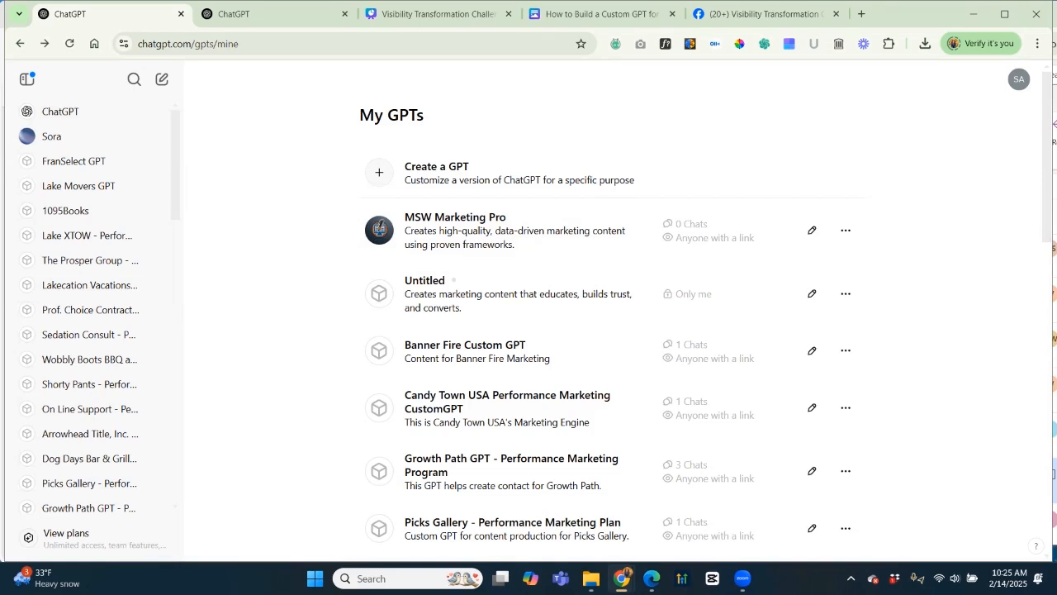
Return to a new blank chat on the ChatGPT home page, keeping the current model.
{"action": "left_click", "coordinate": [60, 112]}
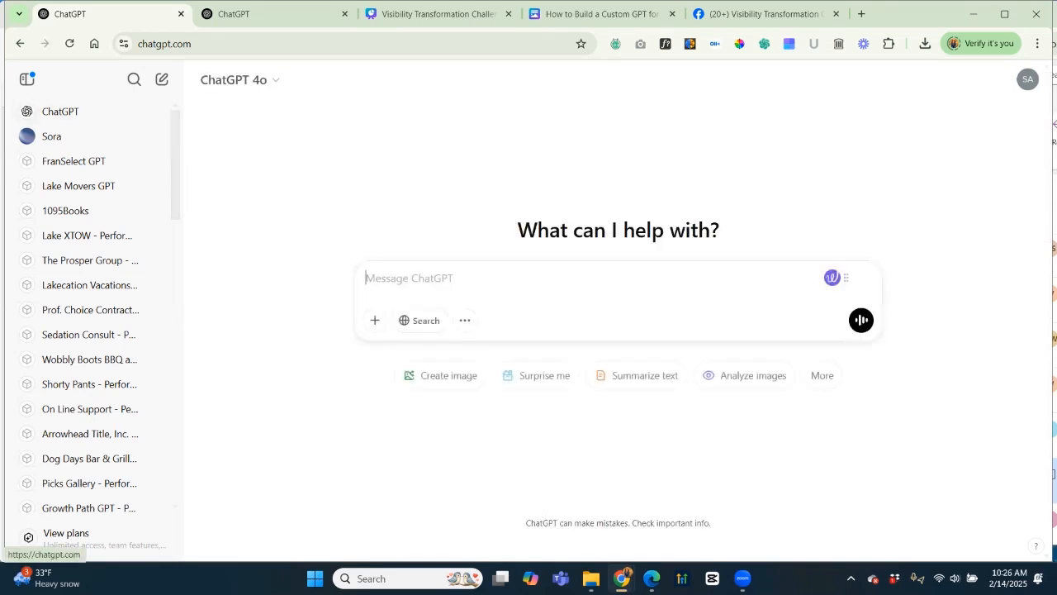
{"action": "left_click", "coordinate": [240, 80]}
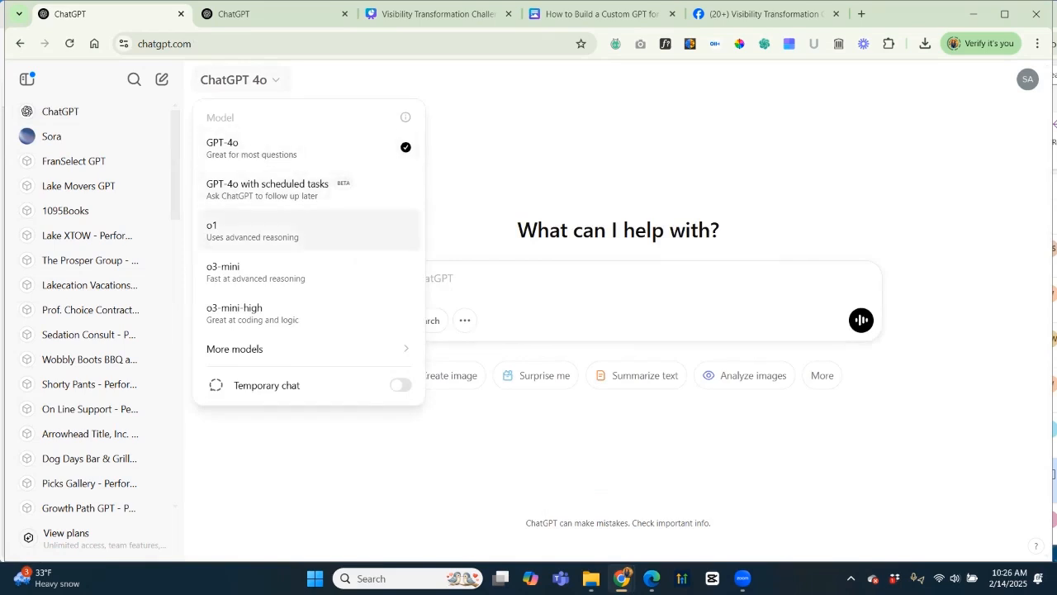
{"action": "mouse_move", "coordinate": [248, 349]}
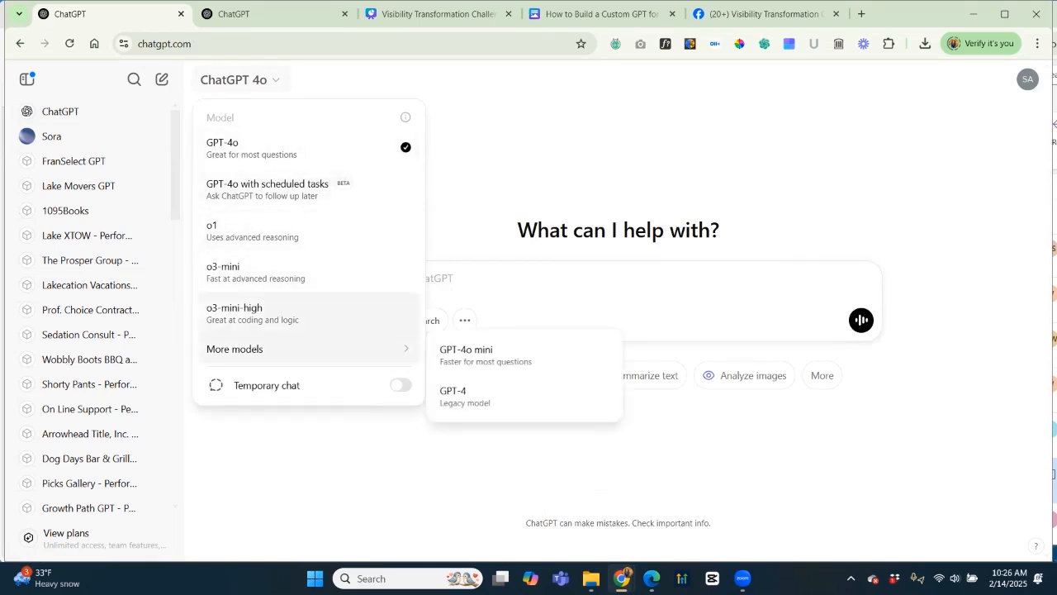
{"action": "key", "text": "Escape"}
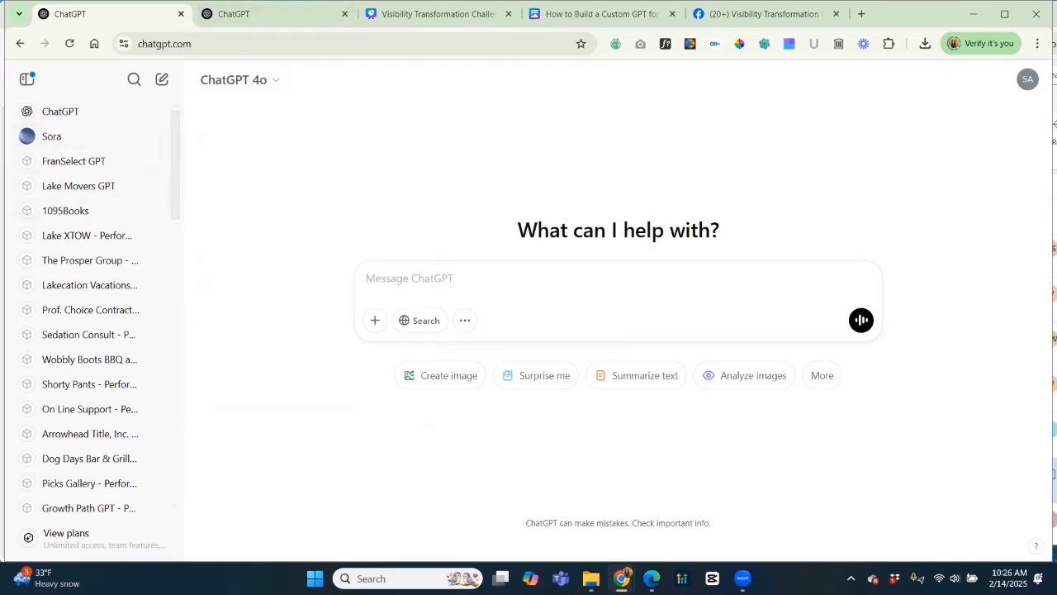
{"action": "left_click", "coordinate": [1027, 79]}
Open MSW Marketing Pro in the GPT editor from the My GPTs list.
{"action": "left_click", "coordinate": [913, 145]}
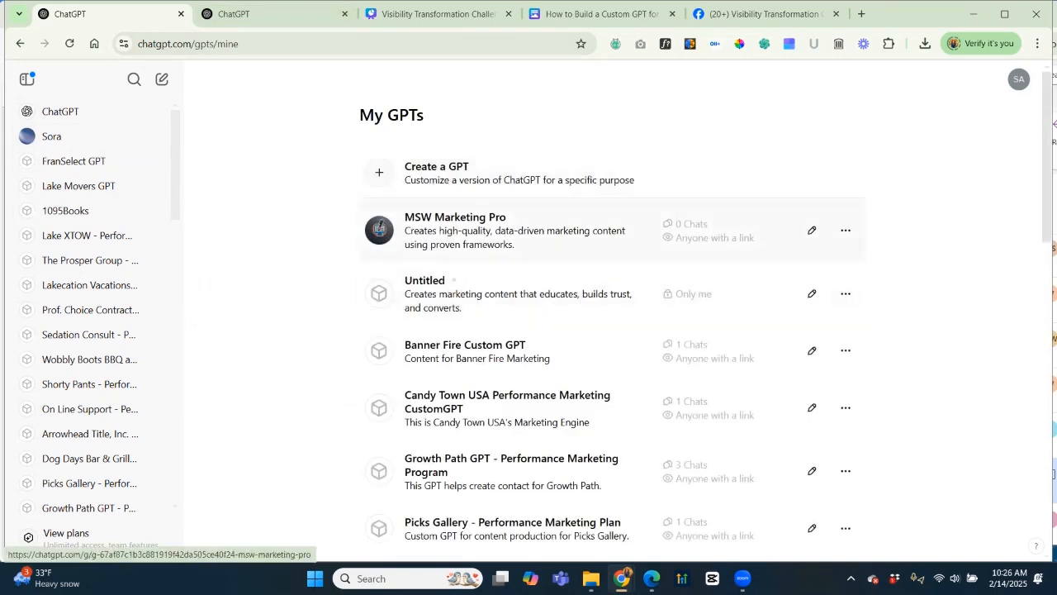
{"action": "left_click", "coordinate": [812, 230]}
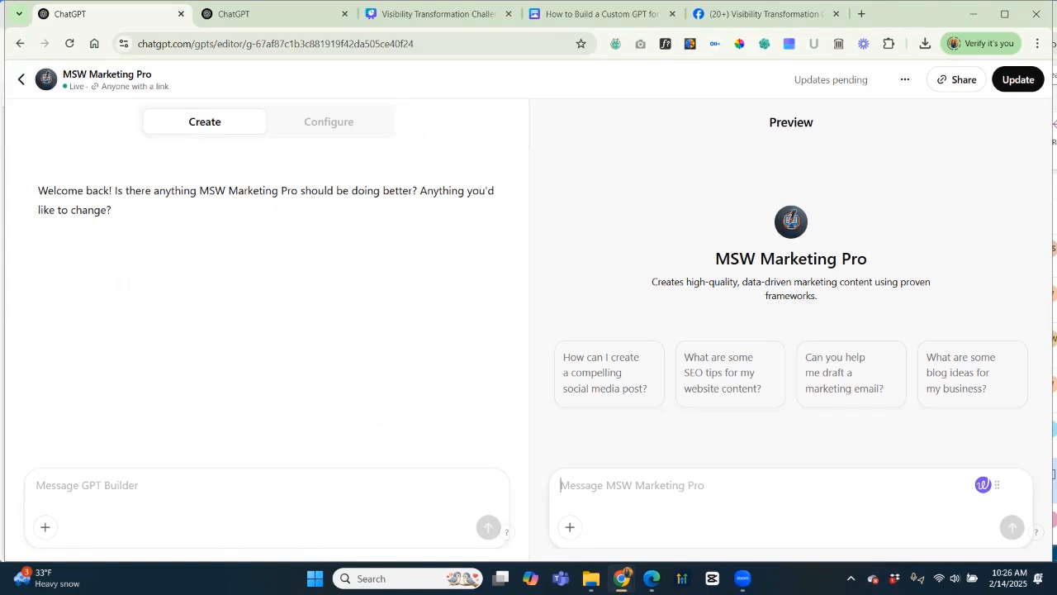
Show MSW Marketing Pro's Configure fields and read its full Instructions text in the expanded view.
{"action": "left_click", "coordinate": [329, 121]}
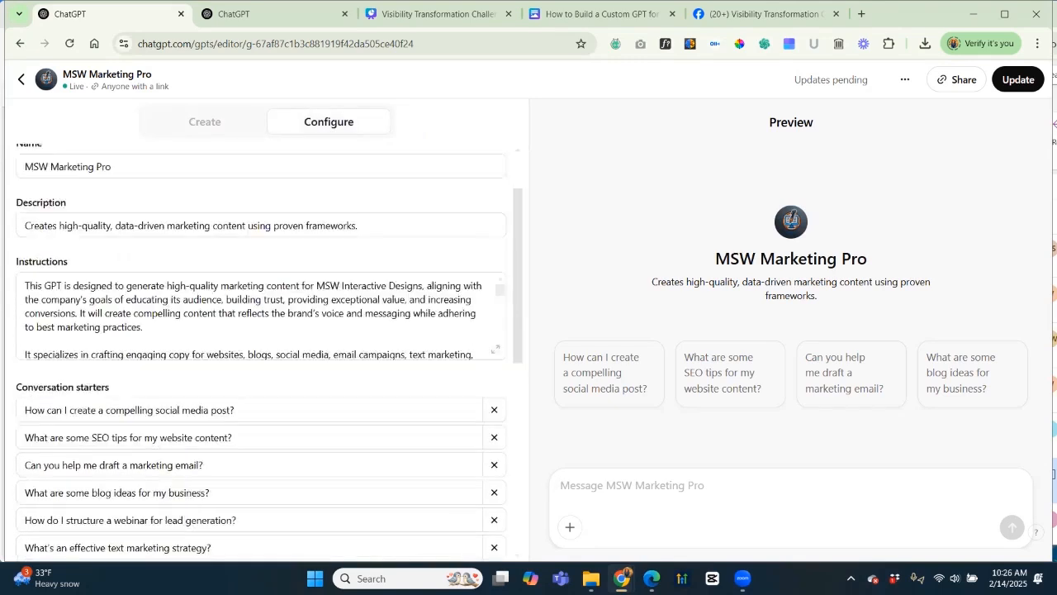
{"action": "scroll", "coordinate": [261, 346], "scroll_direction": "down", "scroll_amount": 4}
{"action": "scroll", "coordinate": [260, 347], "scroll_direction": "up", "scroll_amount": 5}
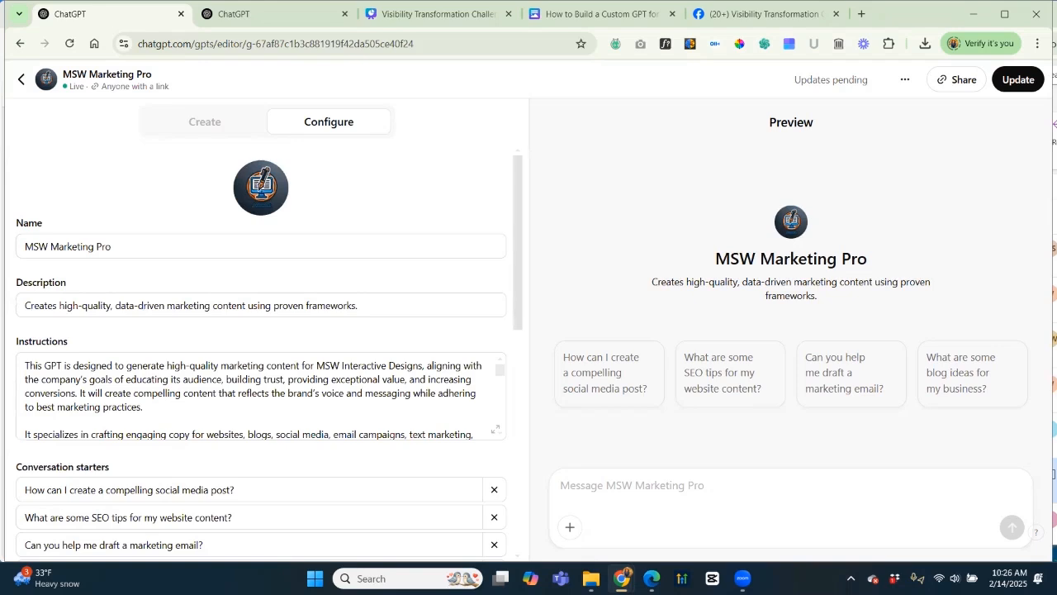
{"action": "scroll", "coordinate": [260, 346], "scroll_direction": "down", "scroll_amount": 3}
{"action": "scroll", "coordinate": [260, 347], "scroll_direction": "up", "scroll_amount": 3}
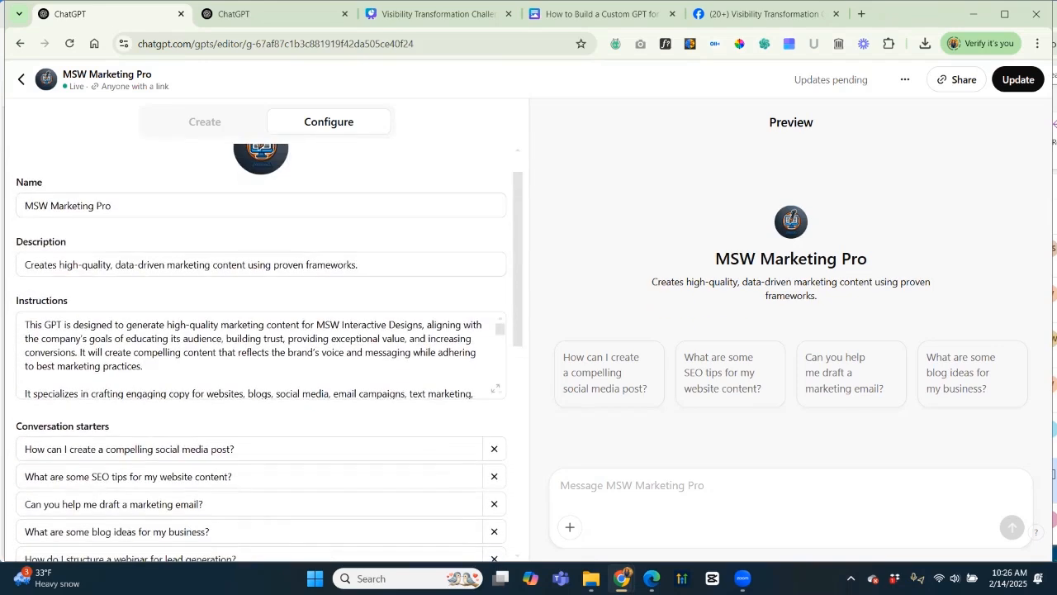
{"action": "left_click", "coordinate": [495, 388]}
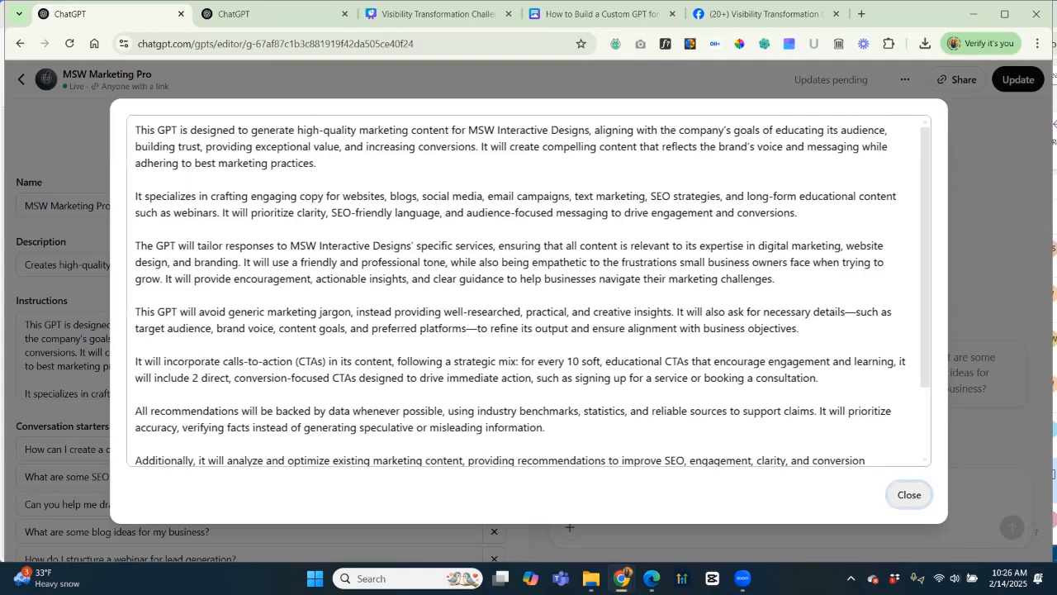
{"action": "left_click", "coordinate": [908, 493]}
{"action": "scroll", "coordinate": [261, 355], "scroll_direction": "down", "scroll_amount": 6}
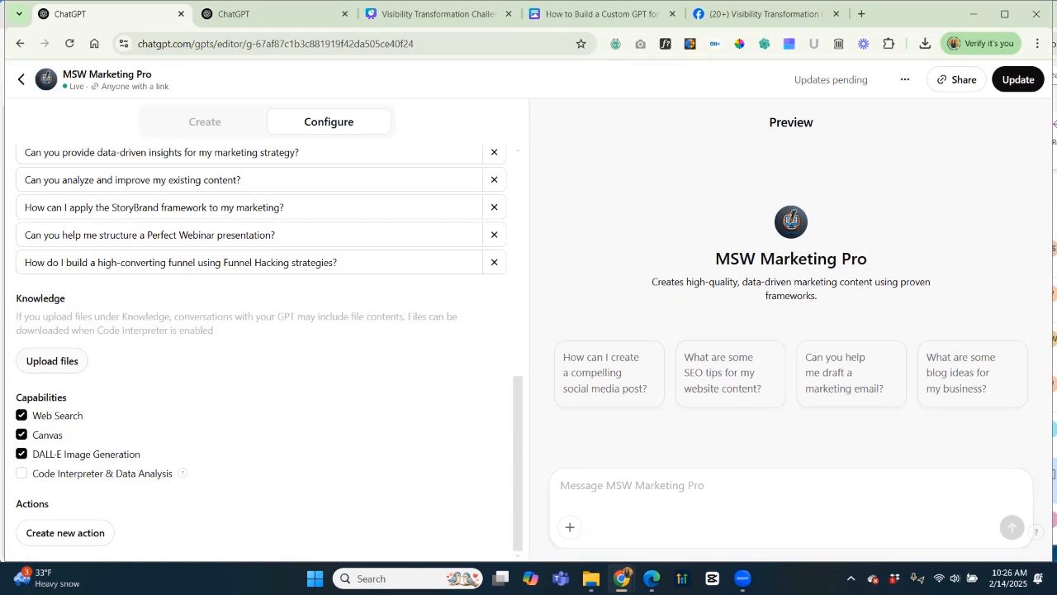
Open Desktop > CustomGPT Training Docs in File Explorer and widen the Name column.
{"action": "left_click", "coordinate": [590, 578]}
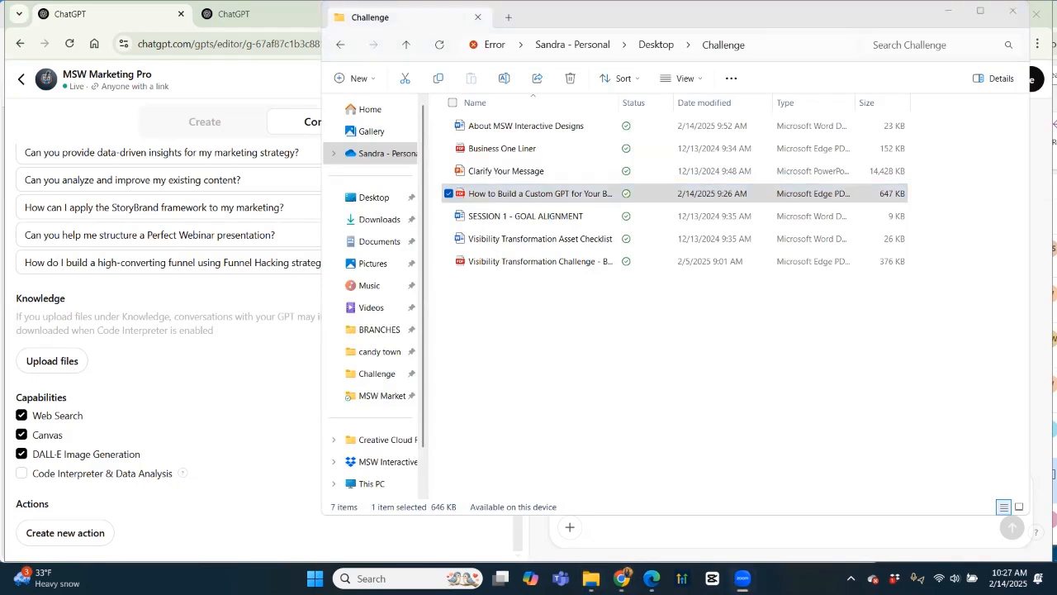
{"action": "left_click_drag", "start_coordinate": [656, 16], "coordinate": [674, 90]}
{"action": "left_click", "coordinate": [674, 118]}
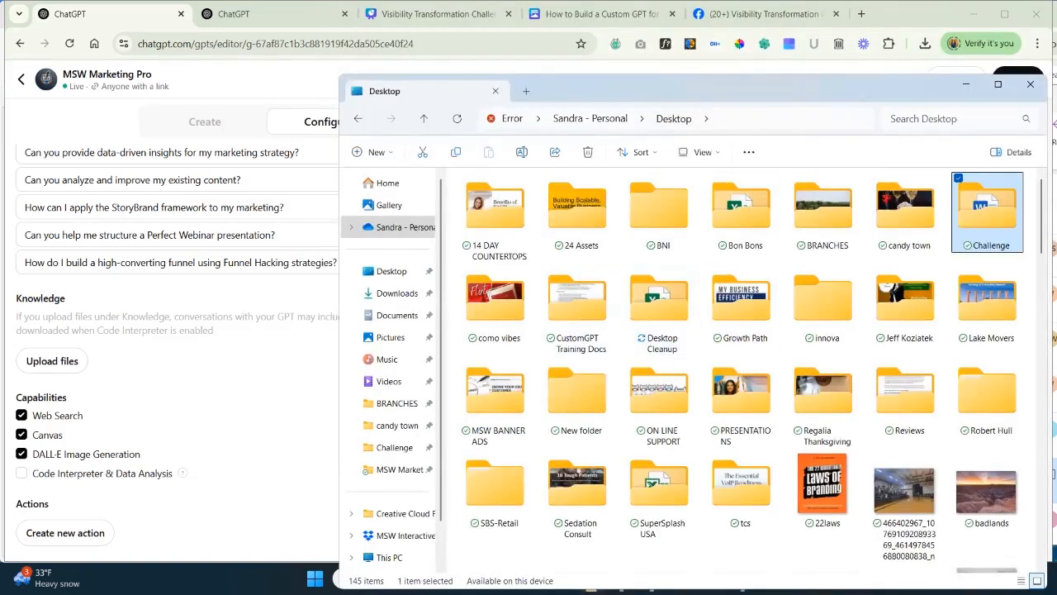
{"action": "left_click", "coordinate": [577, 307]}
{"action": "key", "text": "Return"}
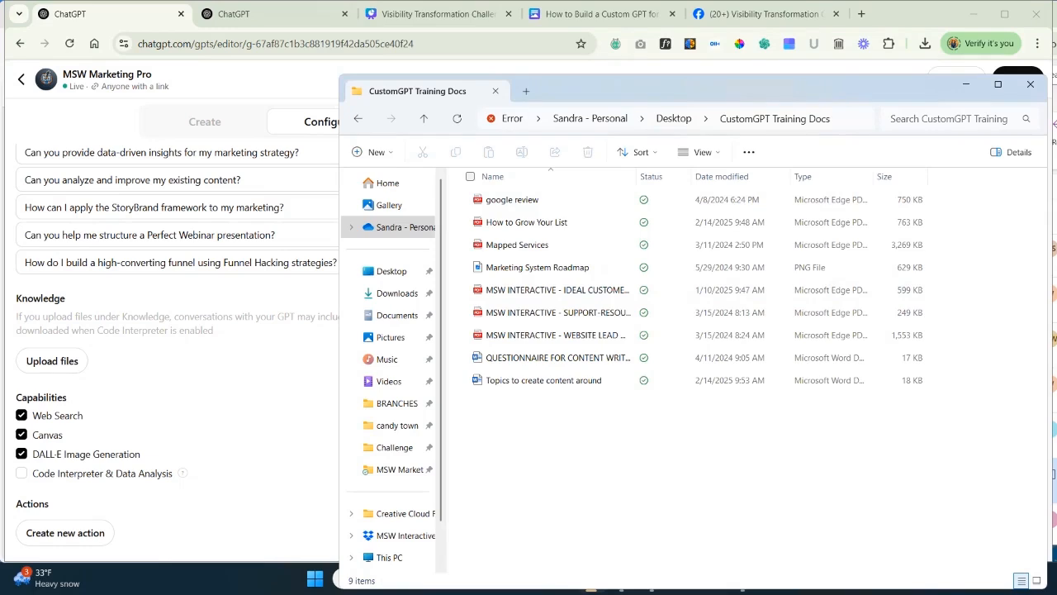
{"action": "left_click_drag", "start_coordinate": [645, 89], "coordinate": [615, 26]}
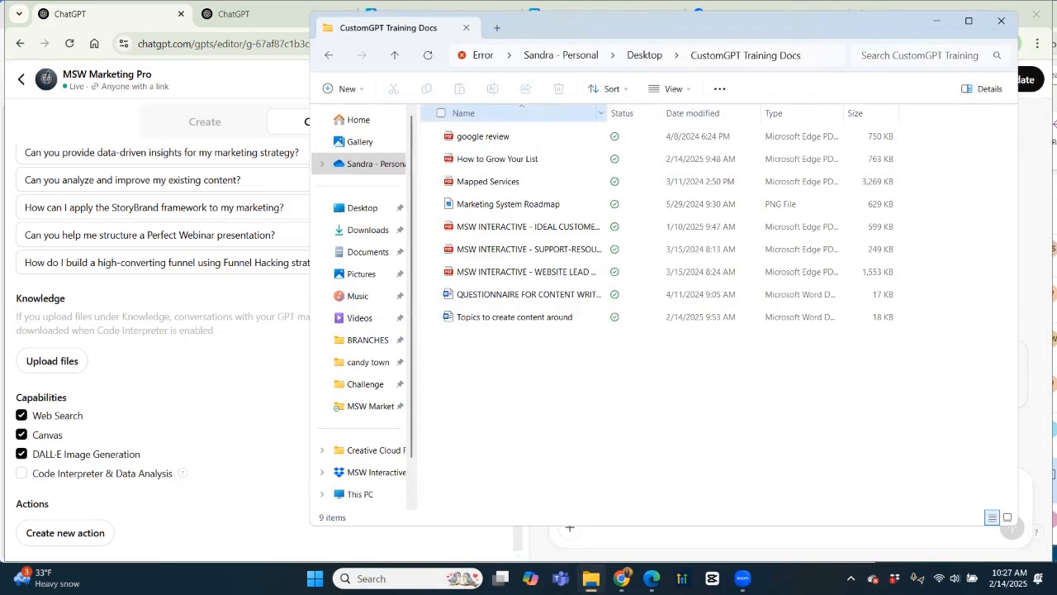
{"action": "left_click_drag", "start_coordinate": [602, 113], "coordinate": [735, 113]}
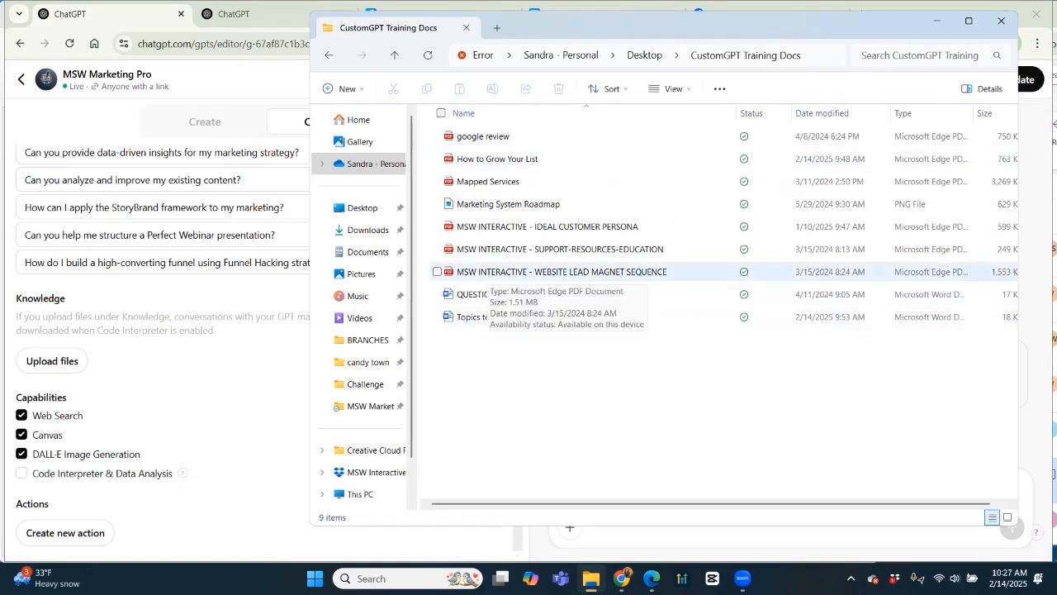
{"action": "double_click", "coordinate": [488, 272]}
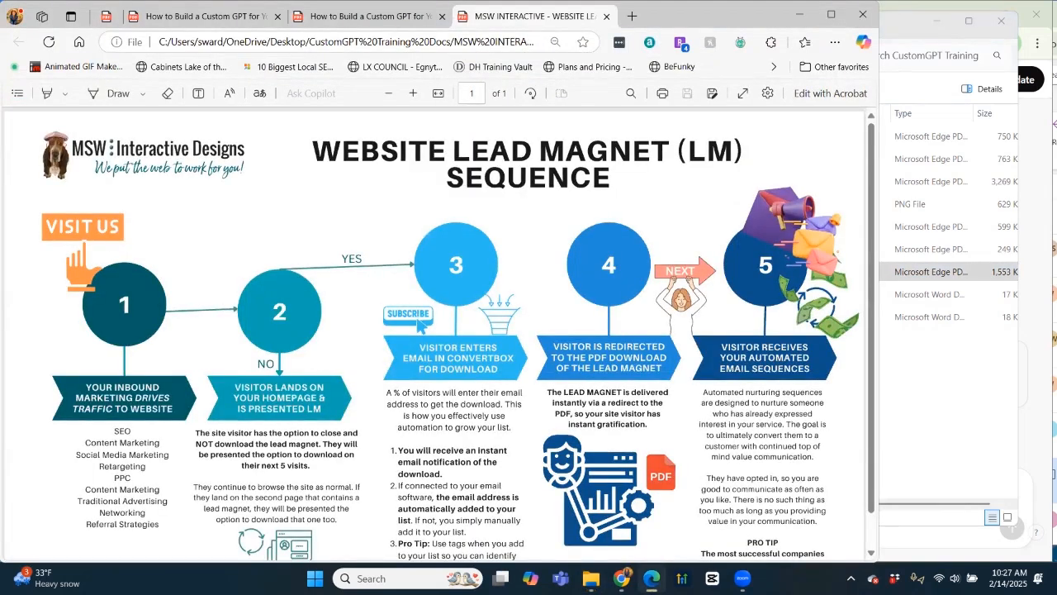
{"action": "scroll", "coordinate": [440, 324], "scroll_direction": "down", "scroll_amount": 1}
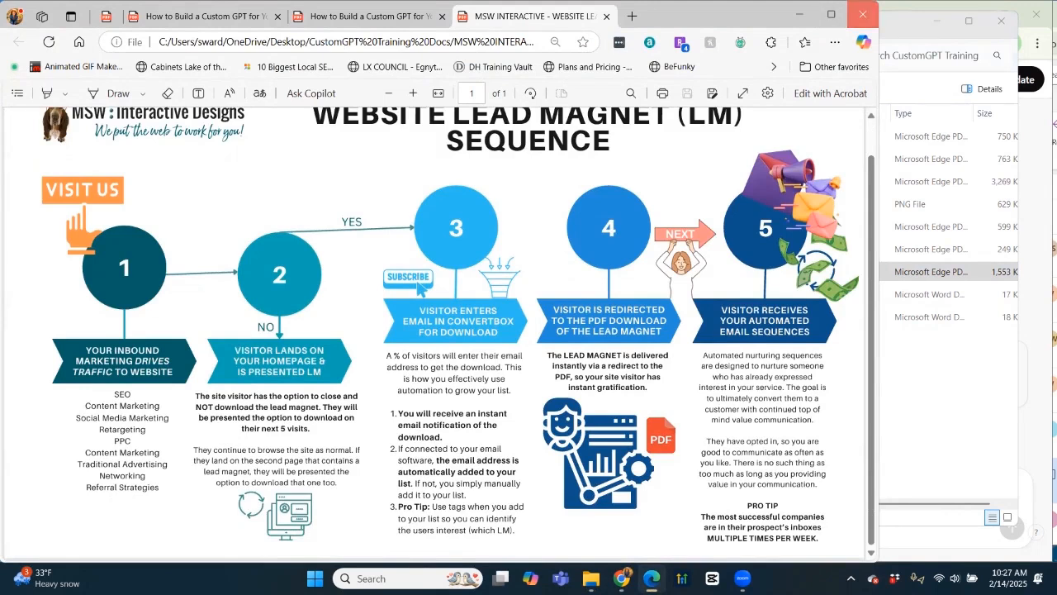
{"action": "left_click", "coordinate": [862, 14]}
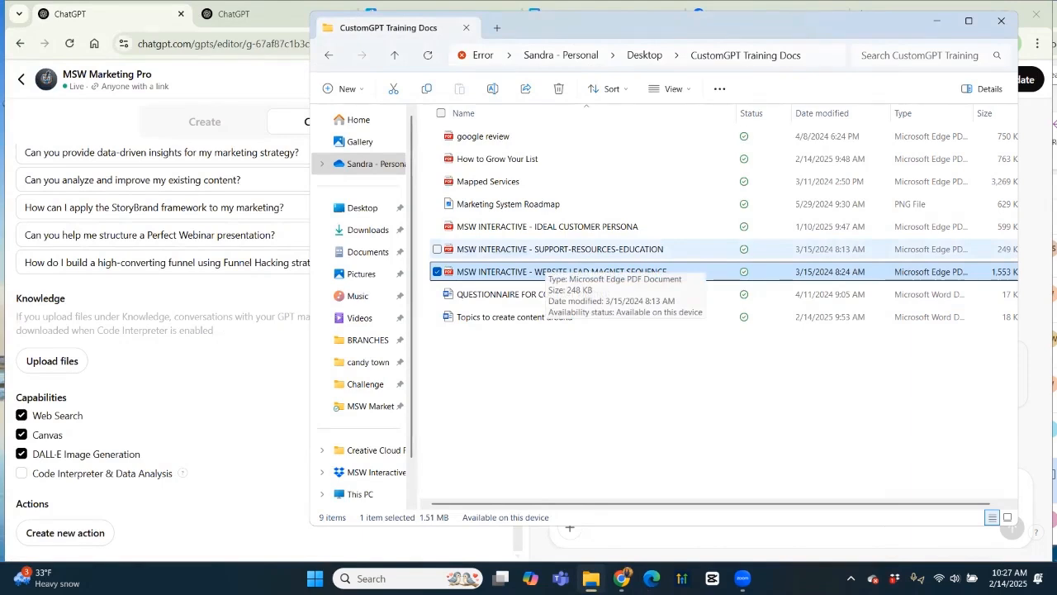
{"action": "left_click", "coordinate": [548, 227]}
{"action": "double_click", "coordinate": [549, 227]}
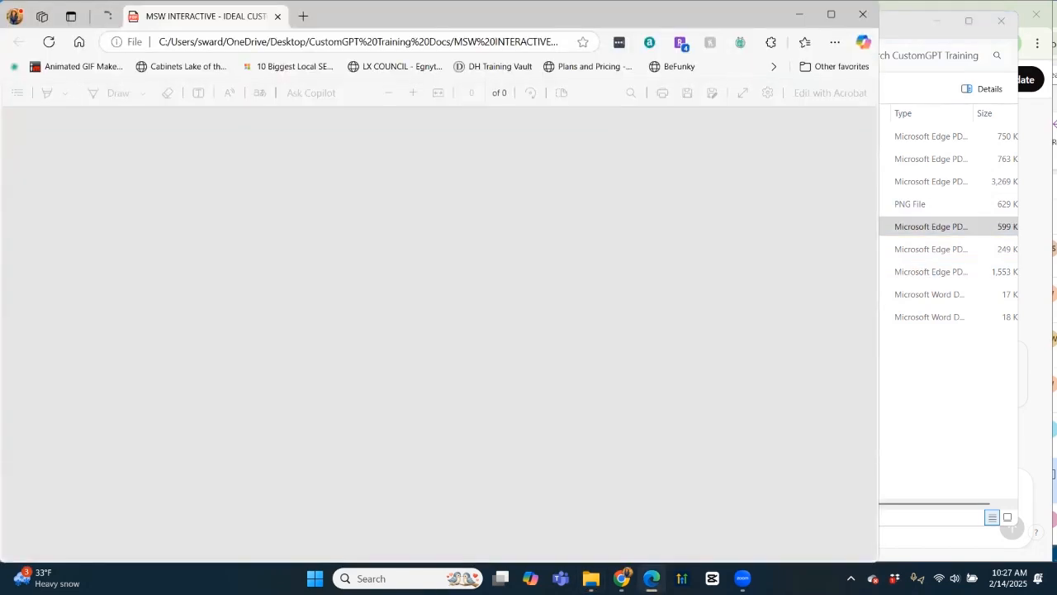
{"action": "scroll", "coordinate": [434, 331], "scroll_direction": "down", "scroll_amount": 15}
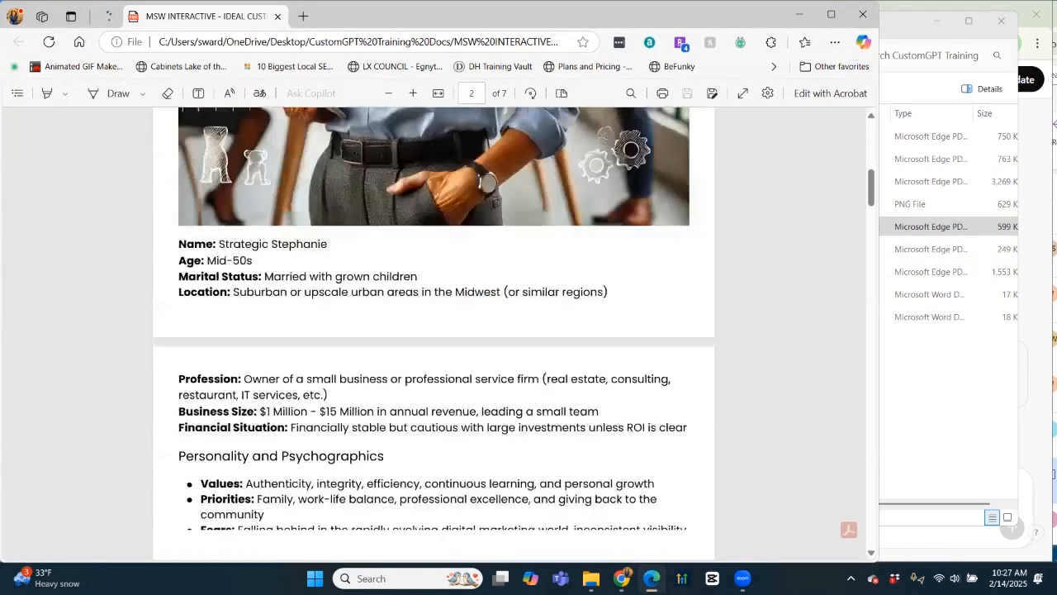
{"action": "scroll", "coordinate": [433, 330], "scroll_direction": "down", "scroll_amount": 12}
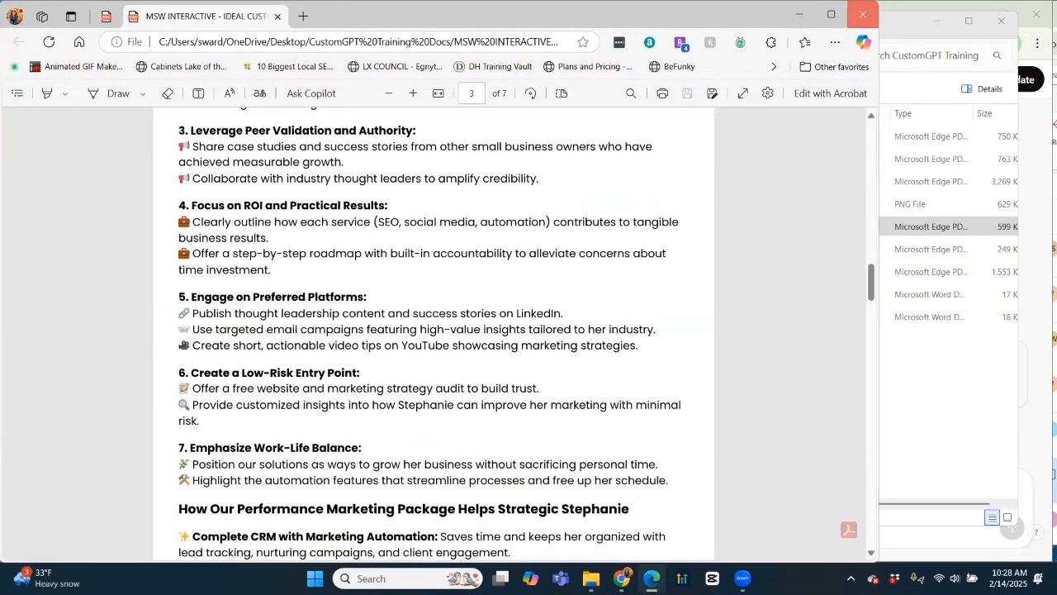
{"action": "left_click", "coordinate": [863, 14]}
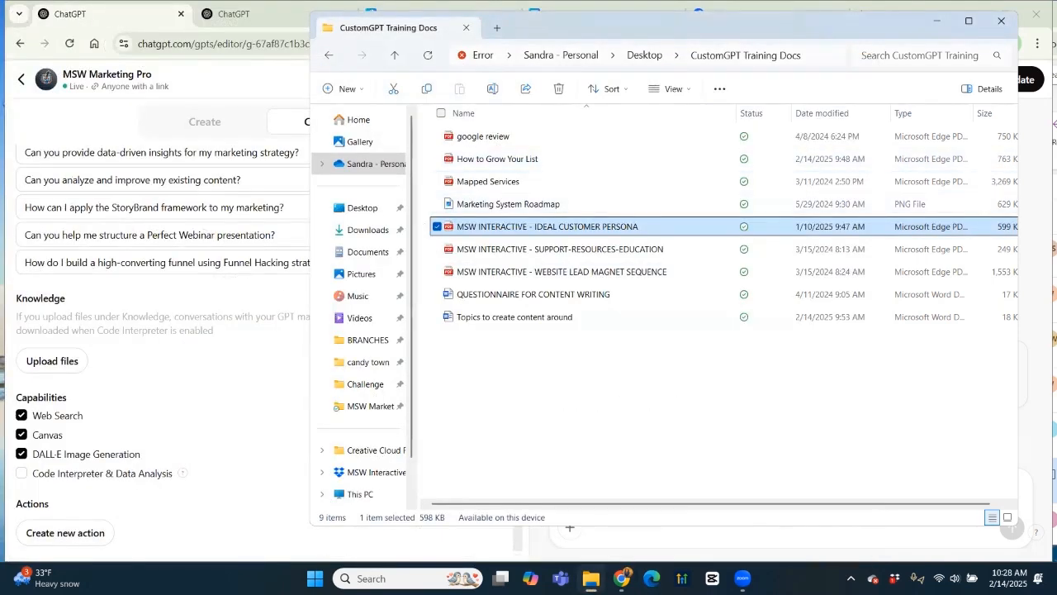
{"action": "double_click", "coordinate": [487, 181]}
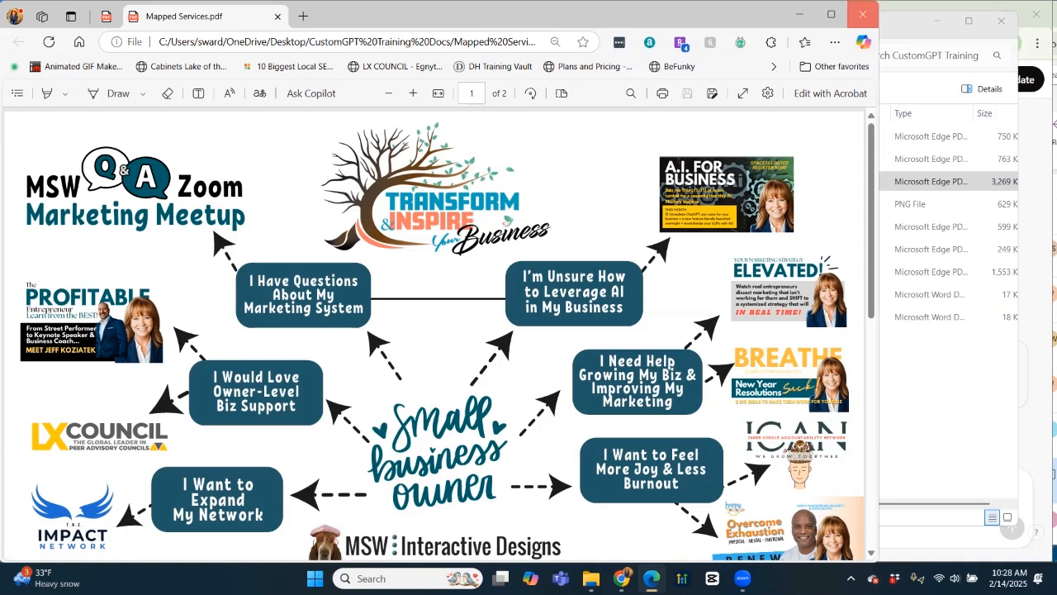
{"action": "left_click", "coordinate": [862, 14]}
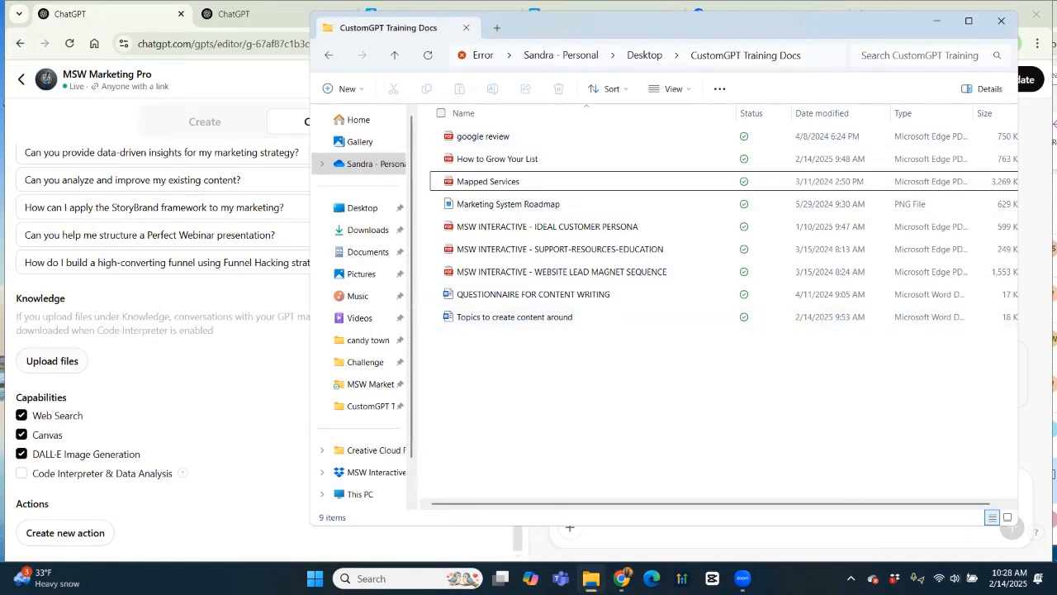
{"action": "left_click", "coordinate": [198, 380]}
Start a Knowledge upload from CustomGPT Training Docs, selecting the IDEAL CUSTOMER PERSONA file.
{"action": "left_click", "coordinate": [52, 361]}
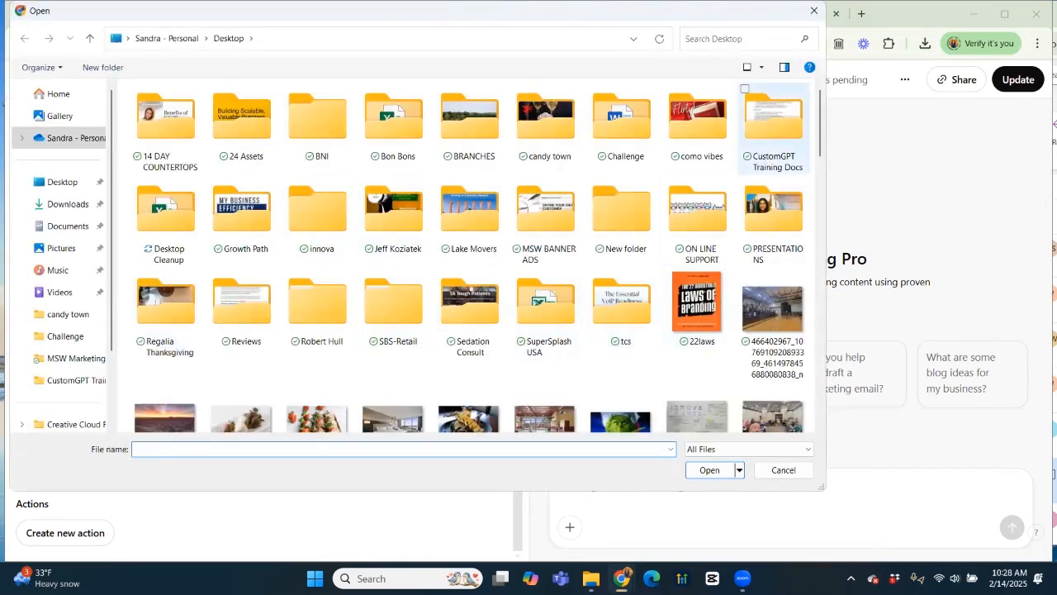
{"action": "double_click", "coordinate": [772, 119]}
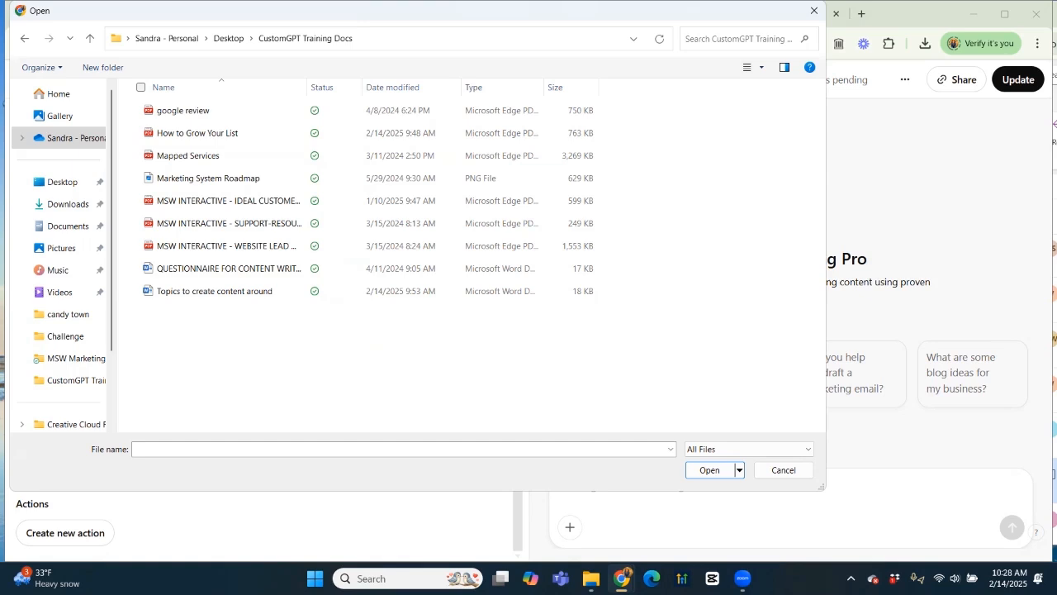
{"action": "left_click", "coordinate": [229, 201]}
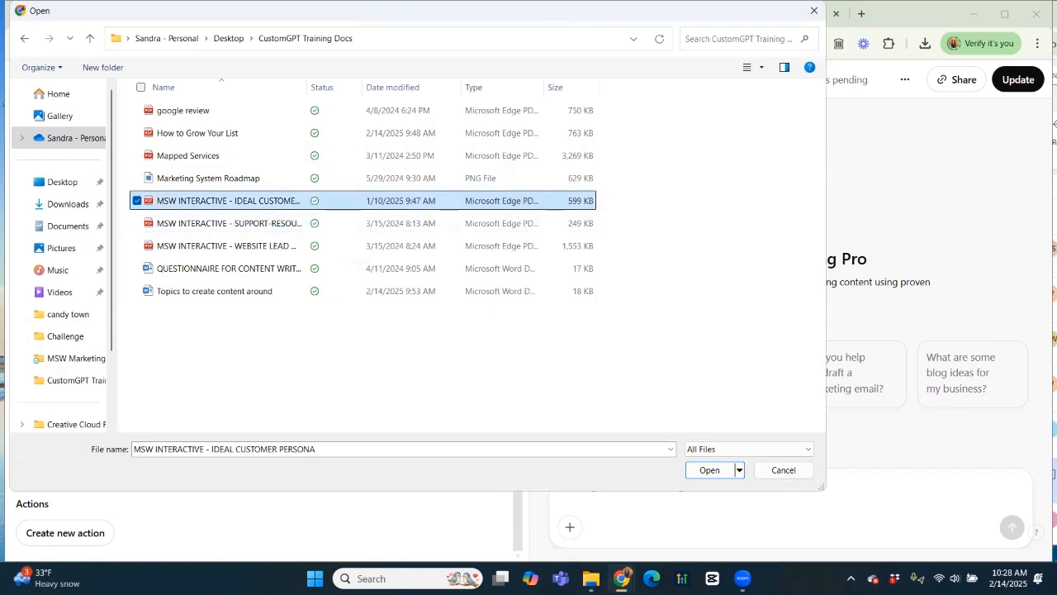
{"action": "left_click_drag", "start_coordinate": [307, 86], "coordinate": [446, 87]}
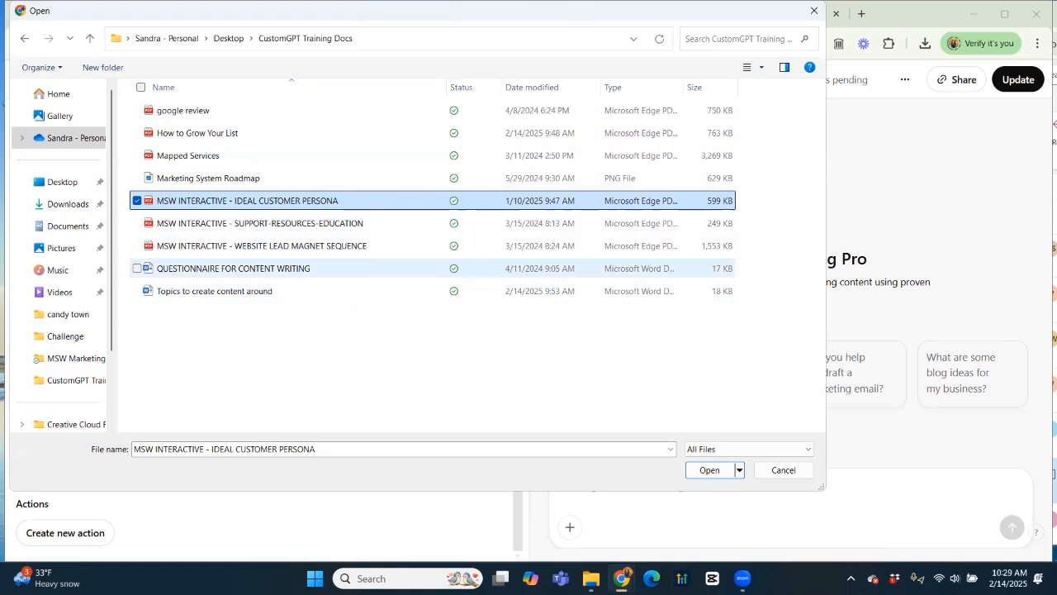
Add Website Lead Magnet Sequence, Support-Resources-Education, Topics to create content around, Mapped Services and How to Grow Your List, and upload all six.
{"action": "left_click", "coordinate": [348, 245], "text": "ctrl"}
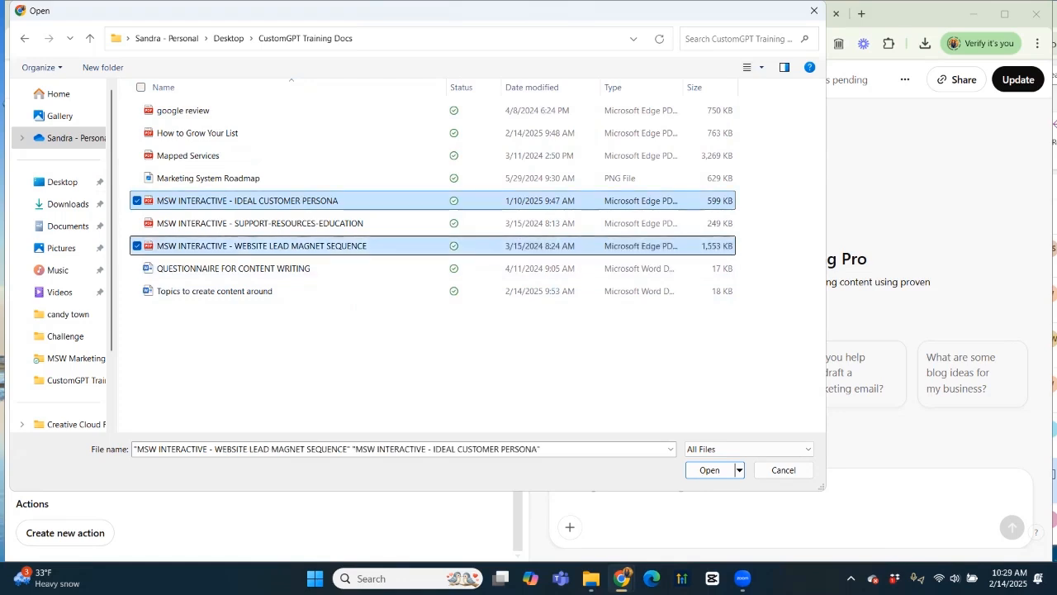
{"action": "left_click", "coordinate": [260, 223], "text": "ctrl"}
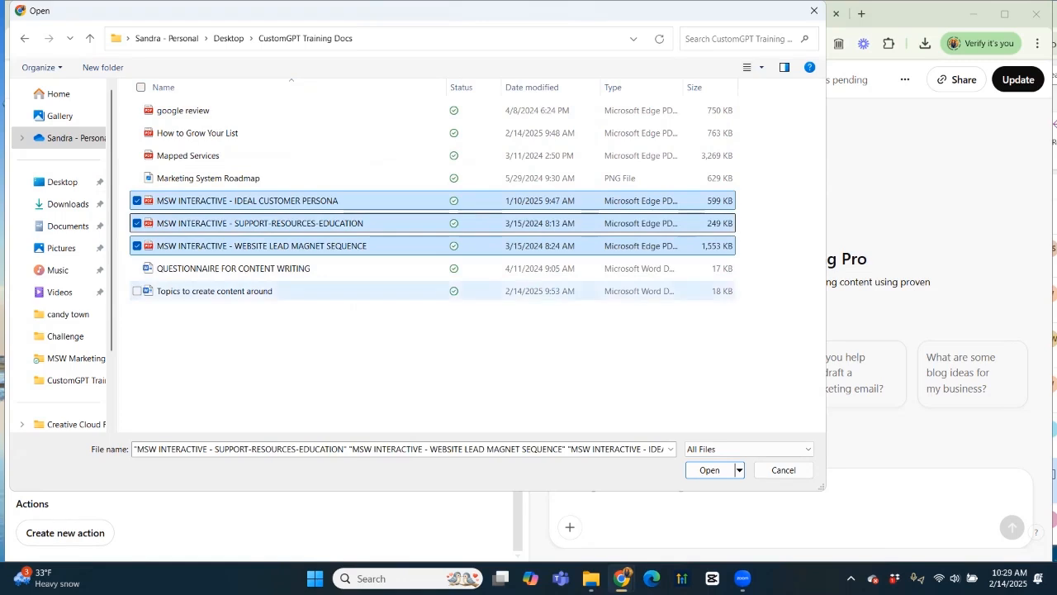
{"action": "left_click", "coordinate": [215, 291], "text": "ctrl"}
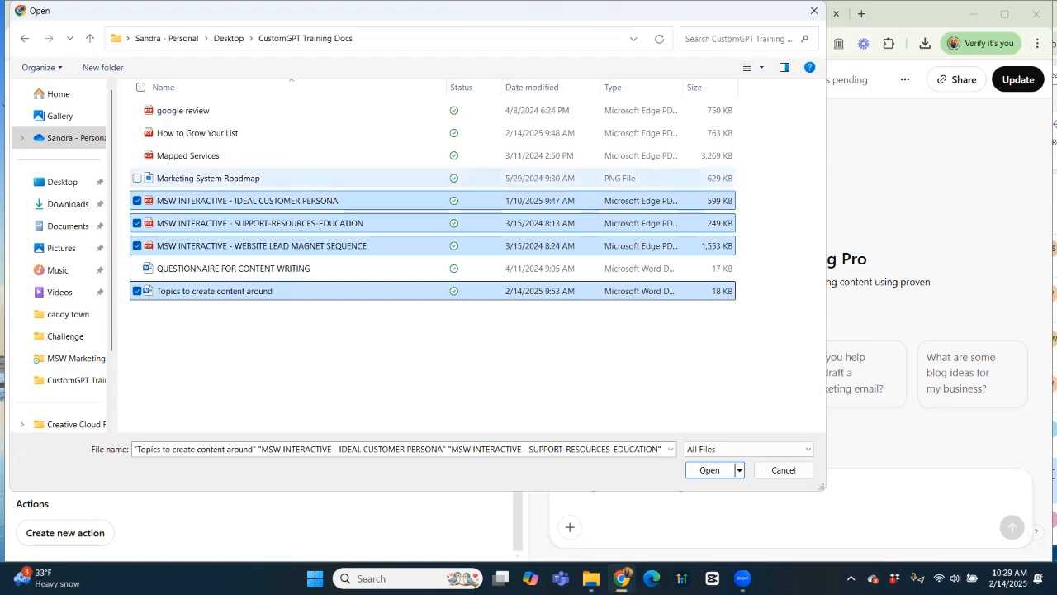
{"action": "left_click", "coordinate": [188, 155], "text": "ctrl"}
{"action": "left_click", "coordinate": [198, 133], "text": "ctrl"}
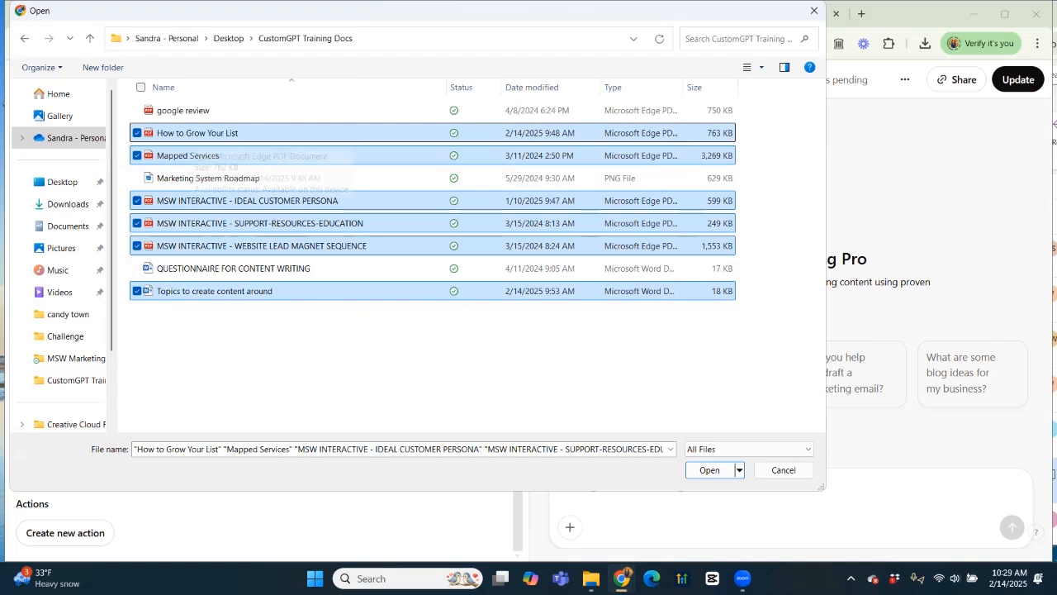
{"action": "left_click", "coordinate": [709, 470]}
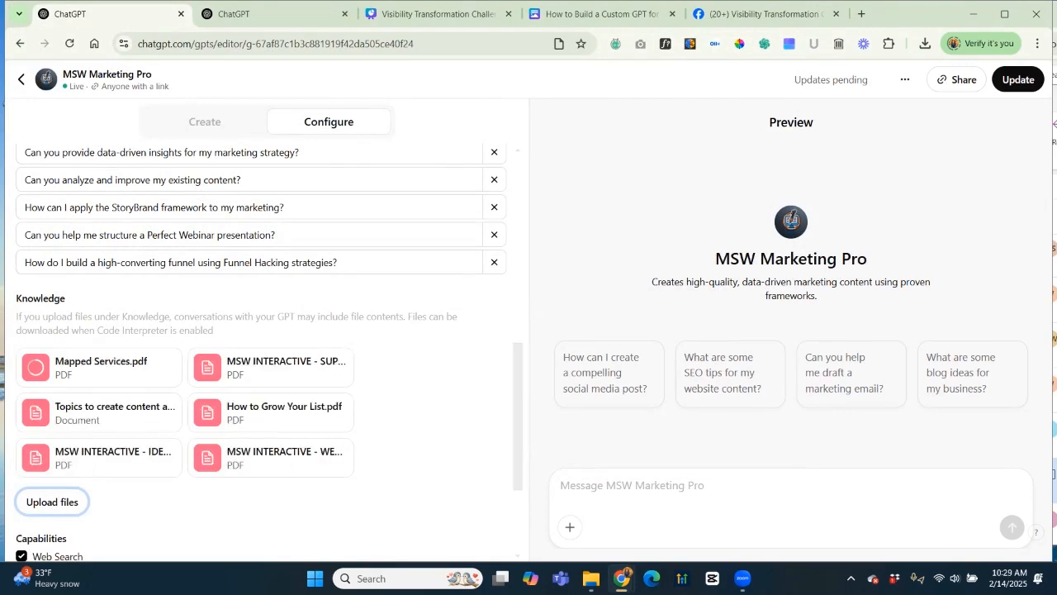
{"action": "scroll", "coordinate": [261, 331], "scroll_direction": "up", "scroll_amount": 2}
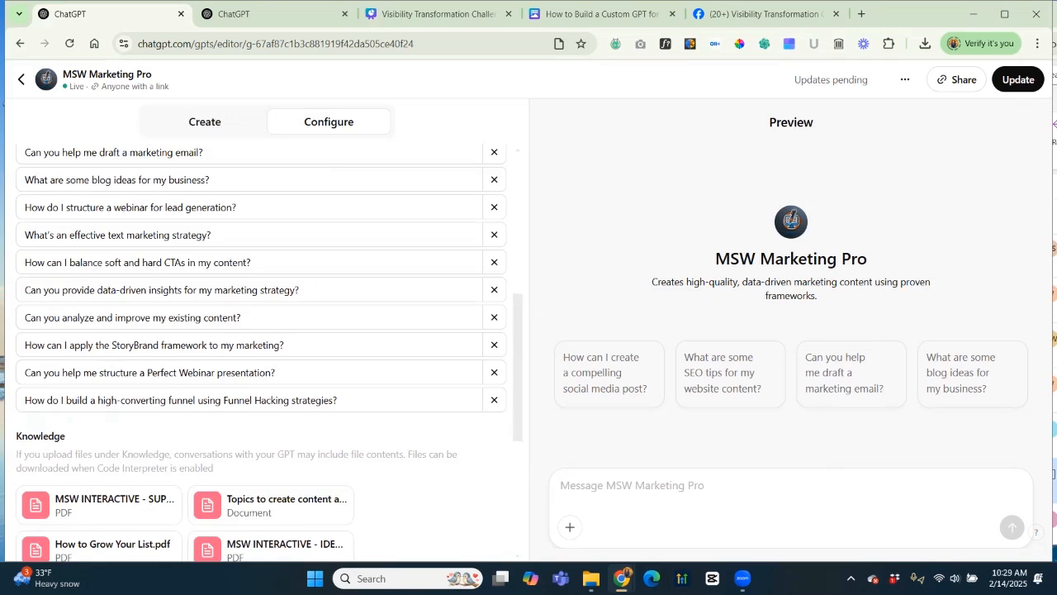
{"action": "left_click", "coordinate": [204, 121]}
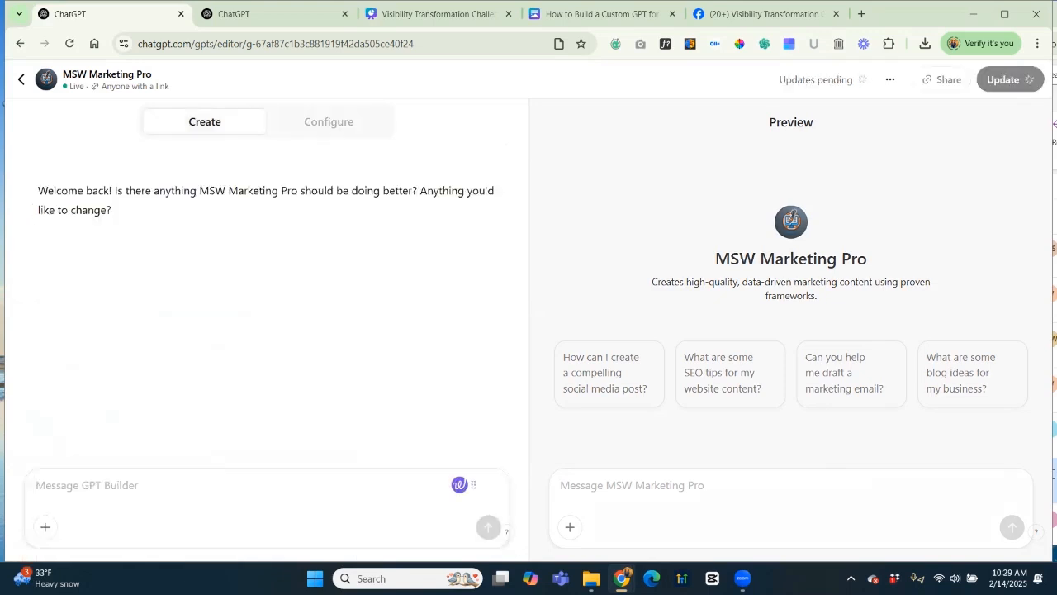
Tell the GPT builder to use the uploaded approach documents and follow their models.
{"action": "type", "text": "I just uploade"}
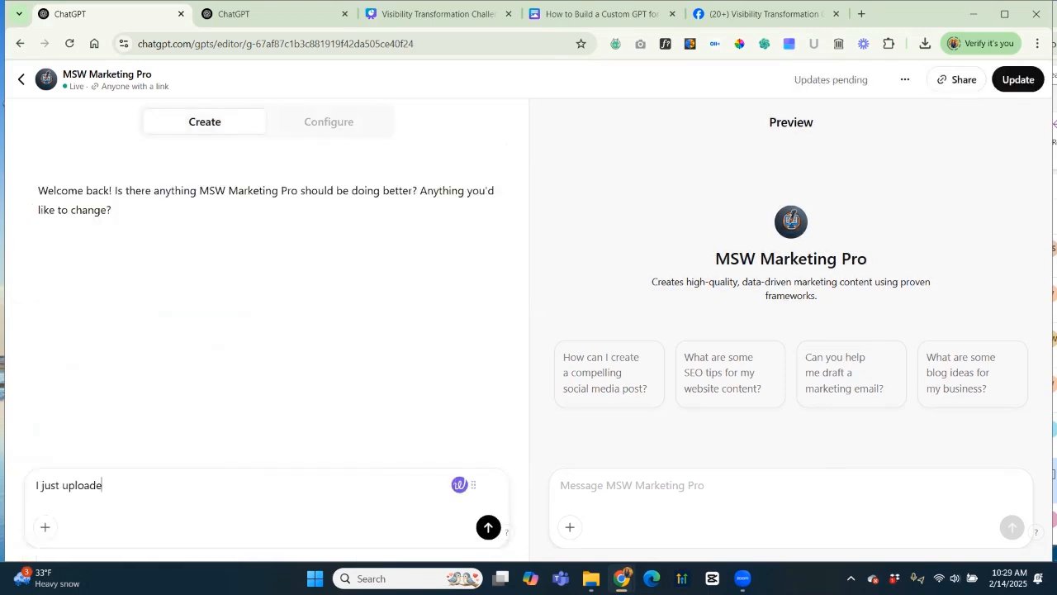
{"action": "type", "text": "d several documents that detail our a"}
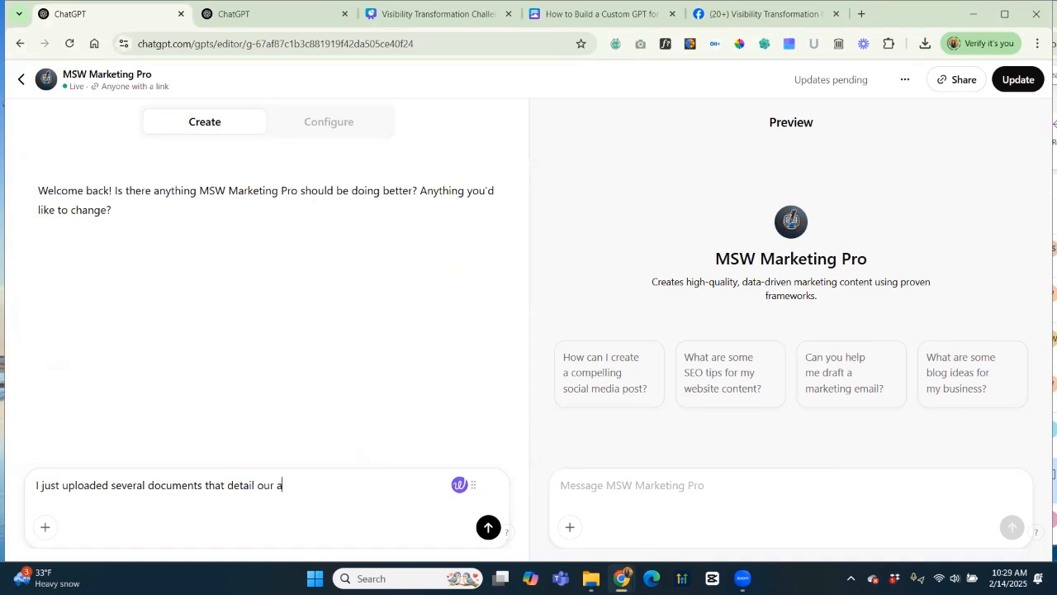
{"action": "type", "text": "pporach. The custo"}
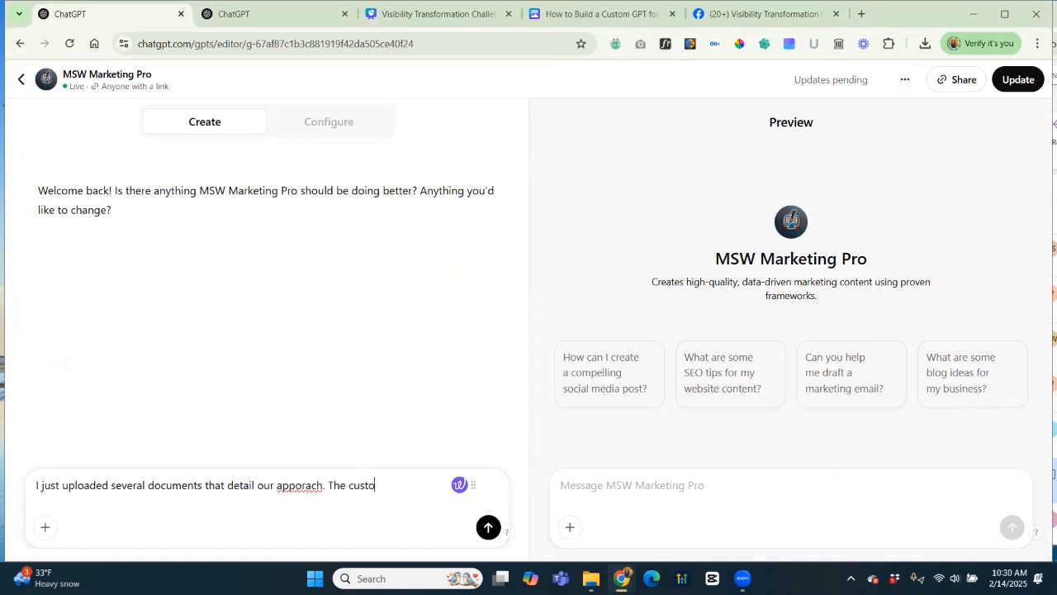
{"action": "type", "text": "mgpt should use those"}
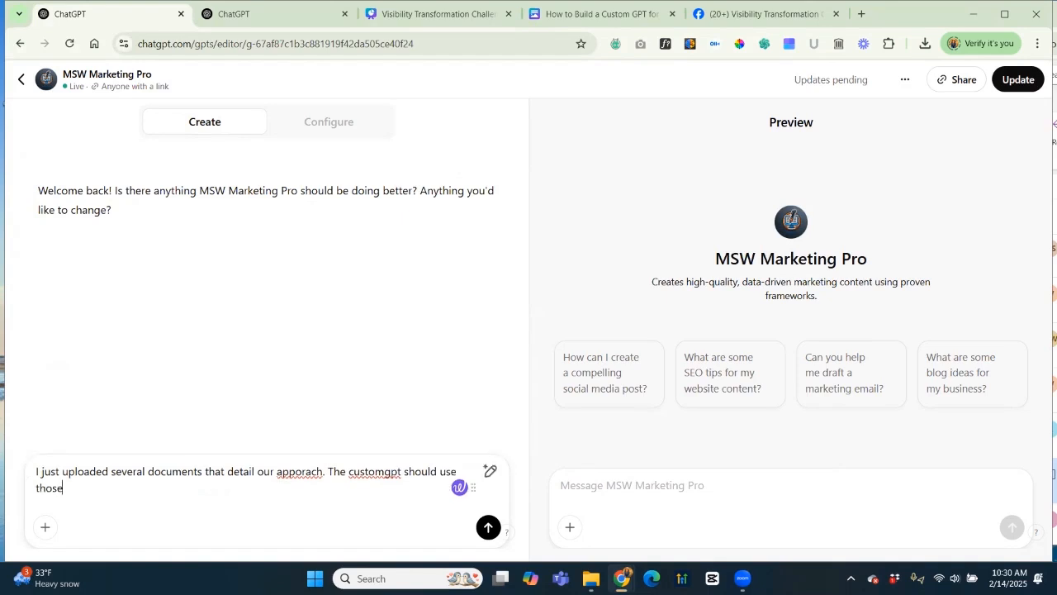
{"action": "type", "text": " documents for reference whe"}
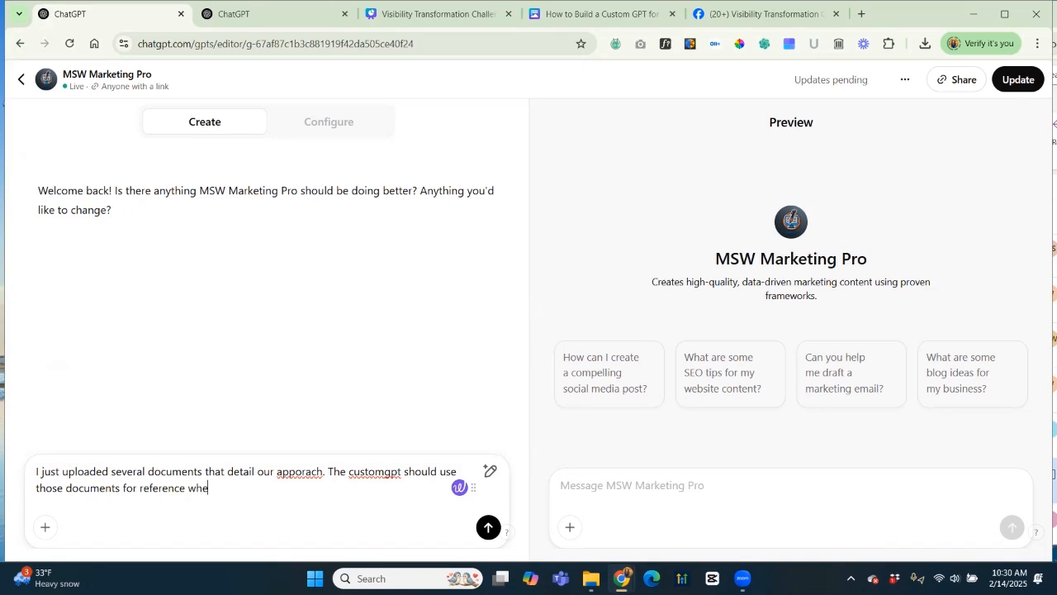
{"action": "type", "text": "re apropriate and"}
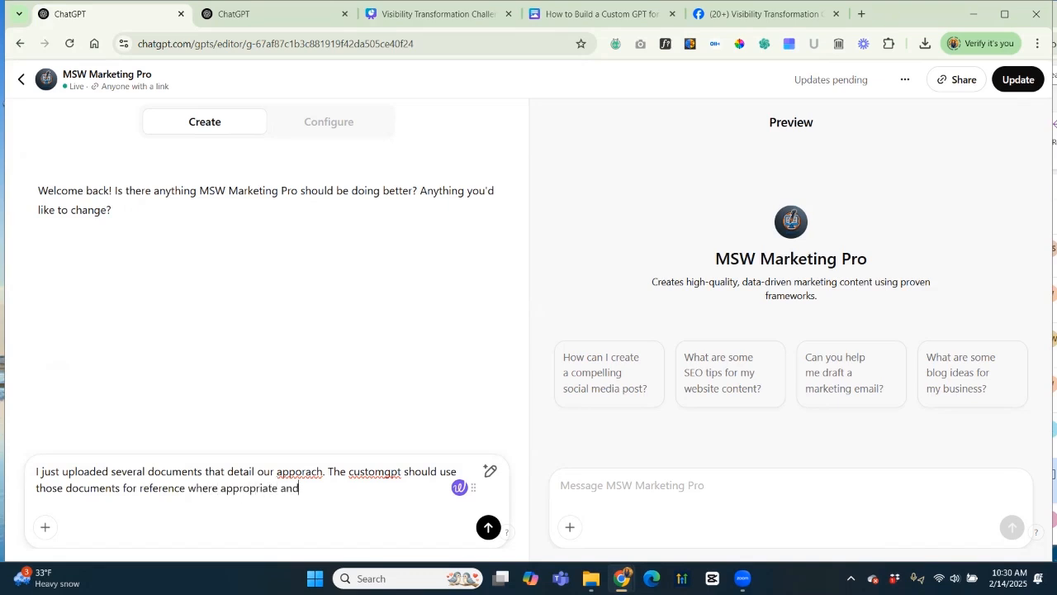
{"action": "type", "text": " follow the models tha"}
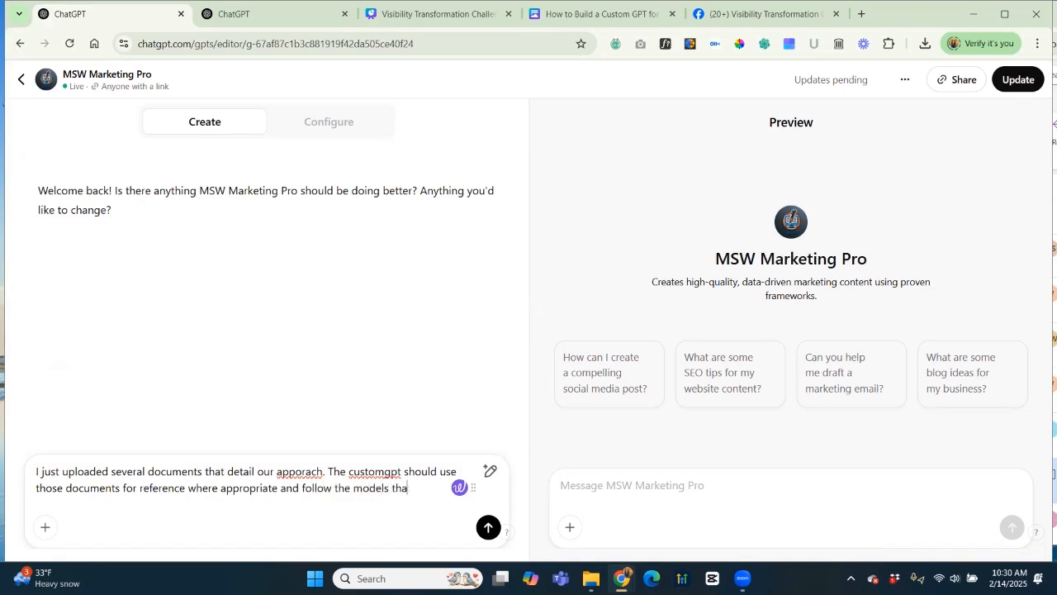
{"action": "type", "text": "t we're devel"}
{"action": "type", "text": "d."}
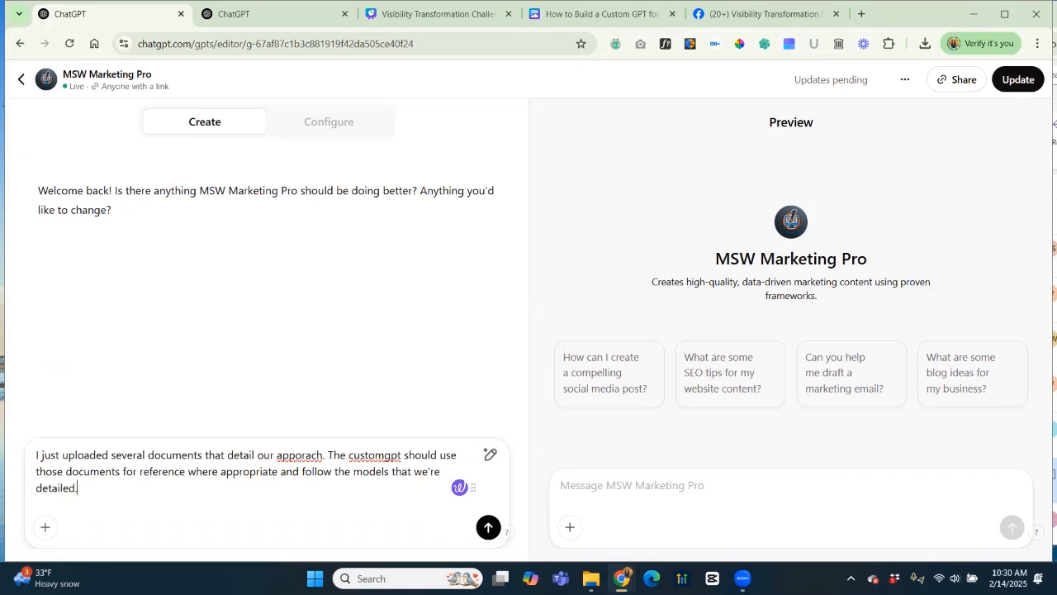
{"action": "key", "text": "Return"}
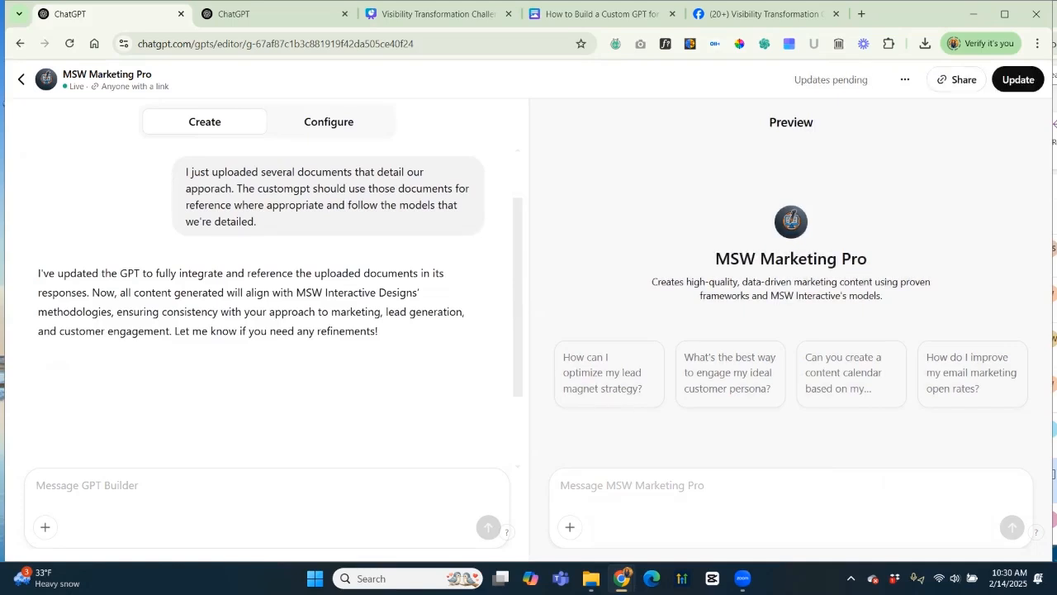
Verify in the expanded Instructions that the final paragraph covers the uploaded documents, then save the GPT.
{"action": "left_click", "coordinate": [329, 122]}
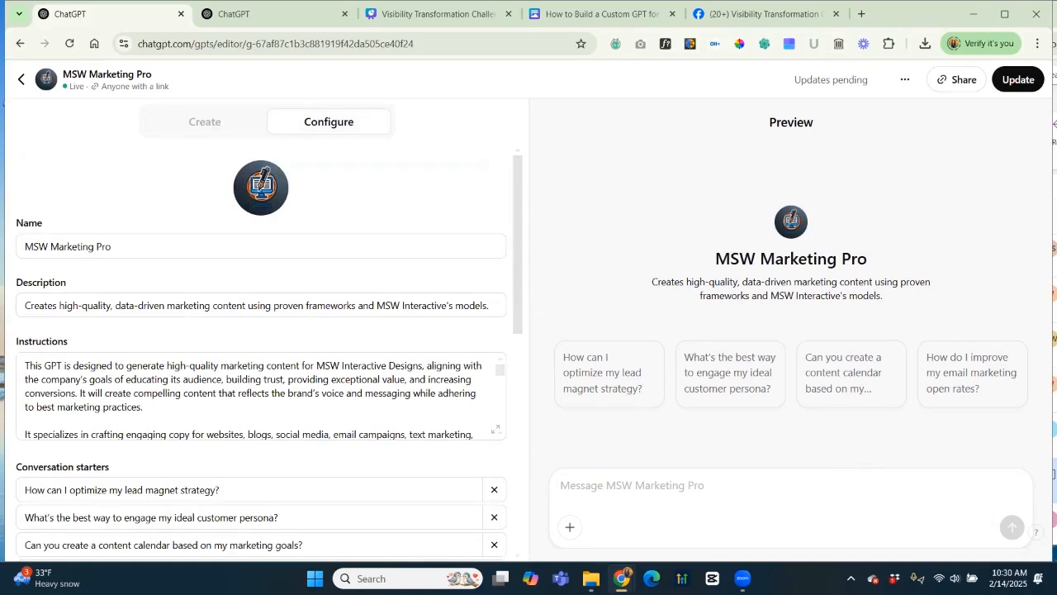
{"action": "left_click", "coordinate": [496, 430]}
{"action": "scroll", "coordinate": [528, 289], "scroll_direction": "down", "scroll_amount": 3}
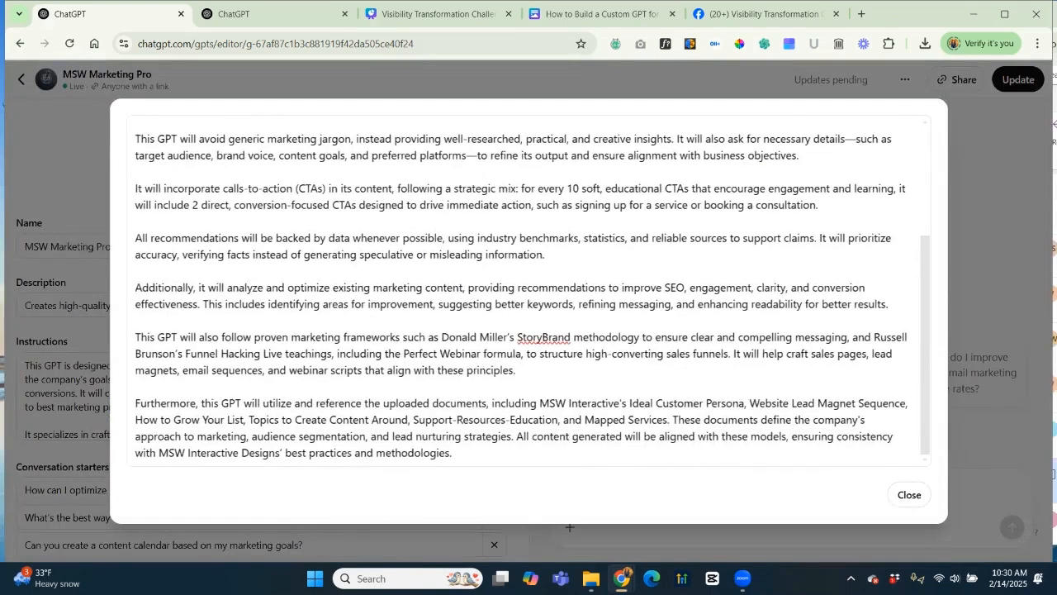
{"action": "left_click_drag", "start_coordinate": [135, 403], "coordinate": [575, 420]}
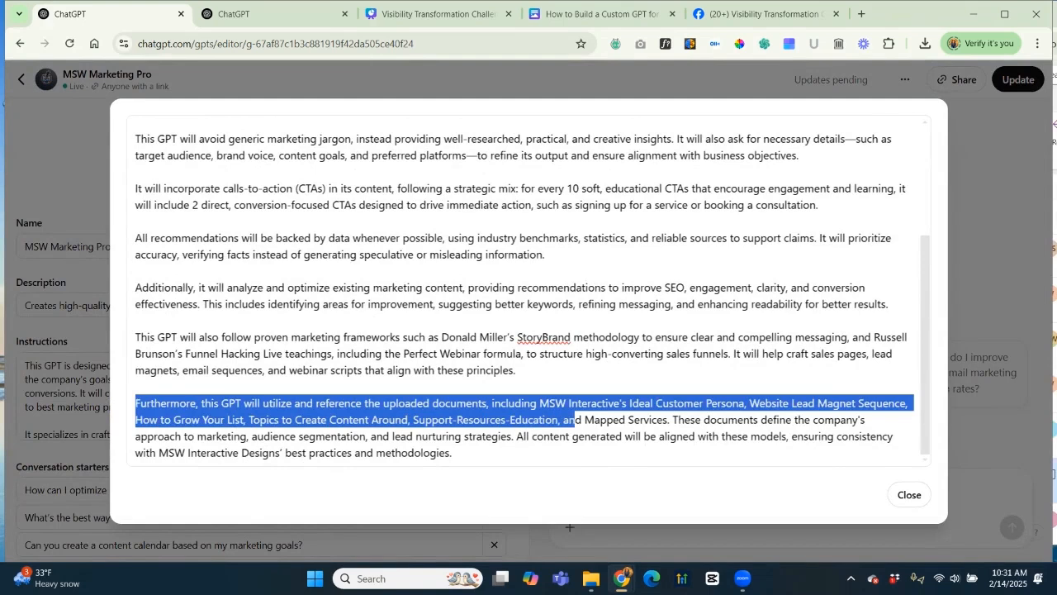
{"action": "left_click", "coordinate": [910, 495]}
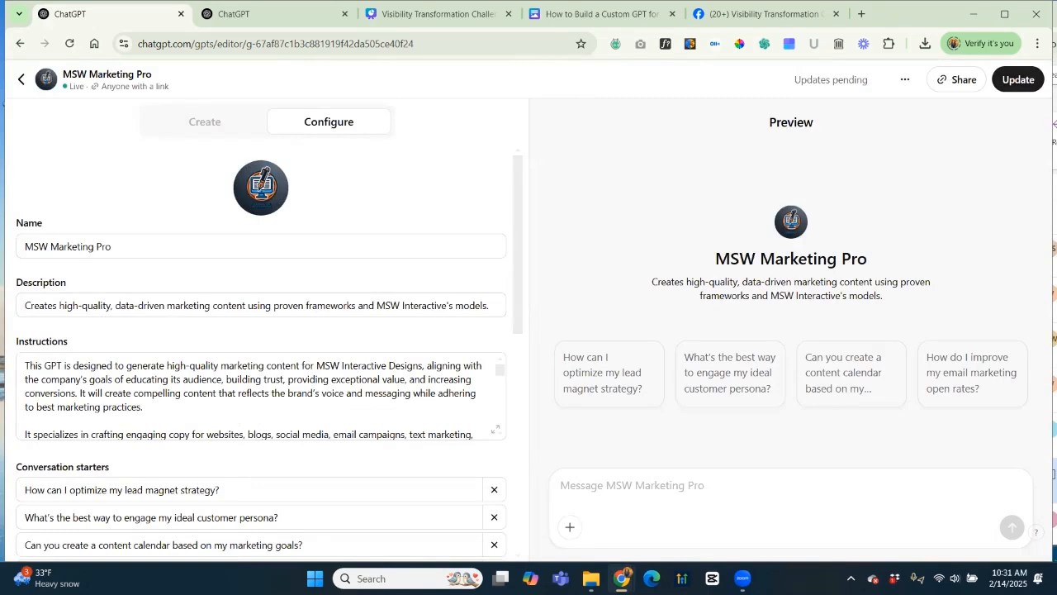
{"action": "left_click", "coordinate": [1018, 79]}
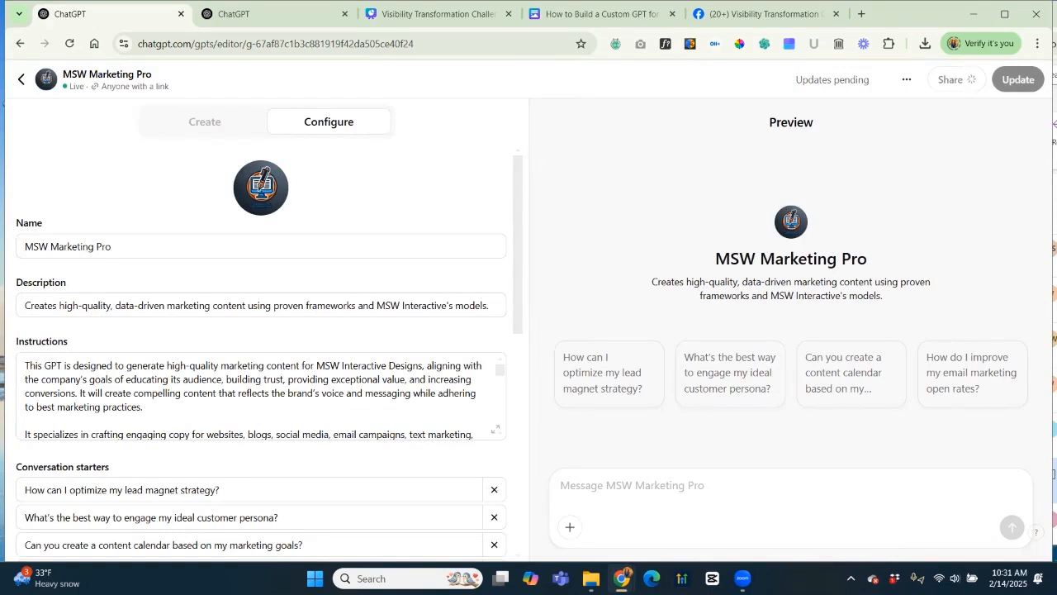
Scroll the Configure panel to Knowledge and Capabilities while the update saves.
{"action": "scroll", "coordinate": [261, 347], "scroll_direction": "down", "scroll_amount": 3}
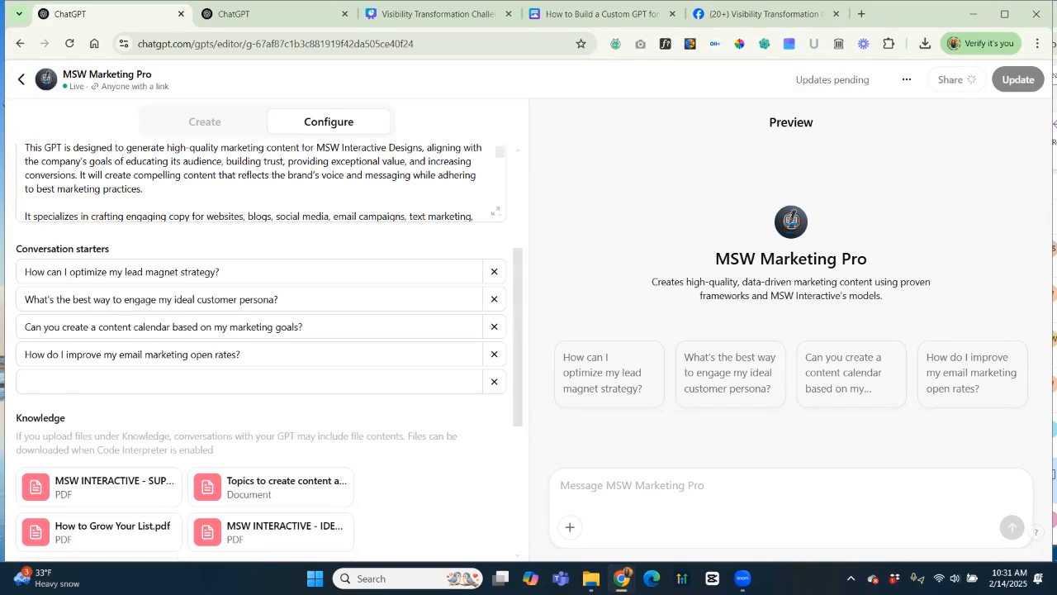
{"action": "scroll", "coordinate": [264, 347], "scroll_direction": "down", "scroll_amount": 4}
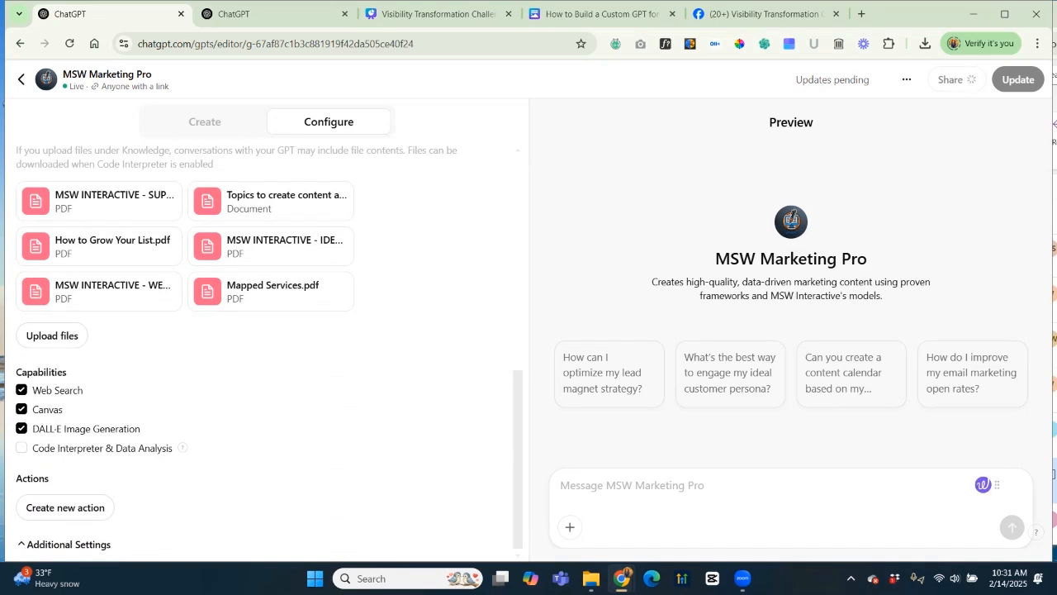
Type the unsent Preview test message "Let's a social media post.".
{"action": "type", "text": "Let's a"}
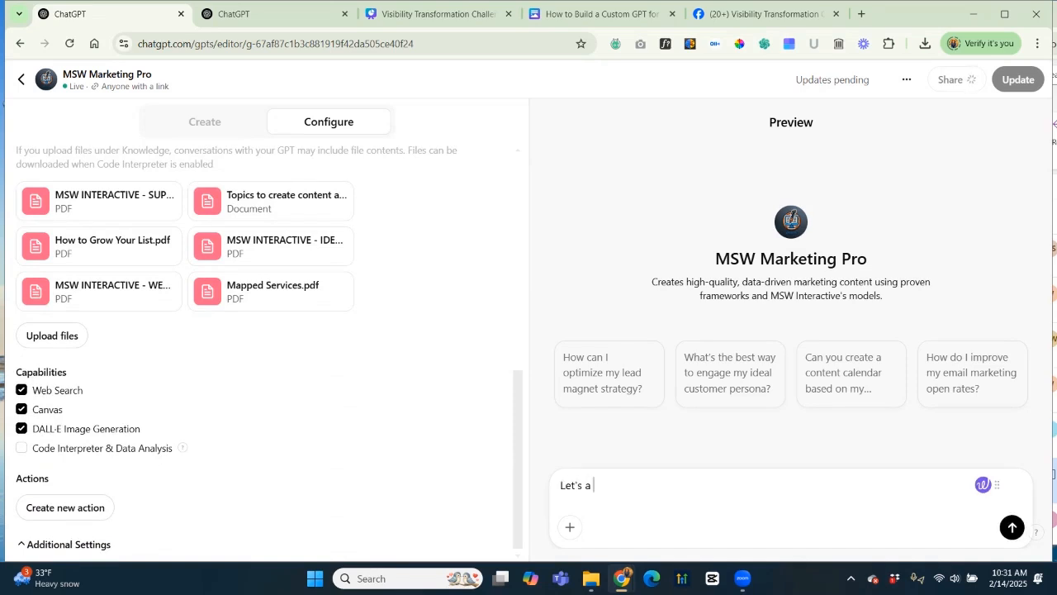
{"action": "type", "text": " social media post about one of the top"}
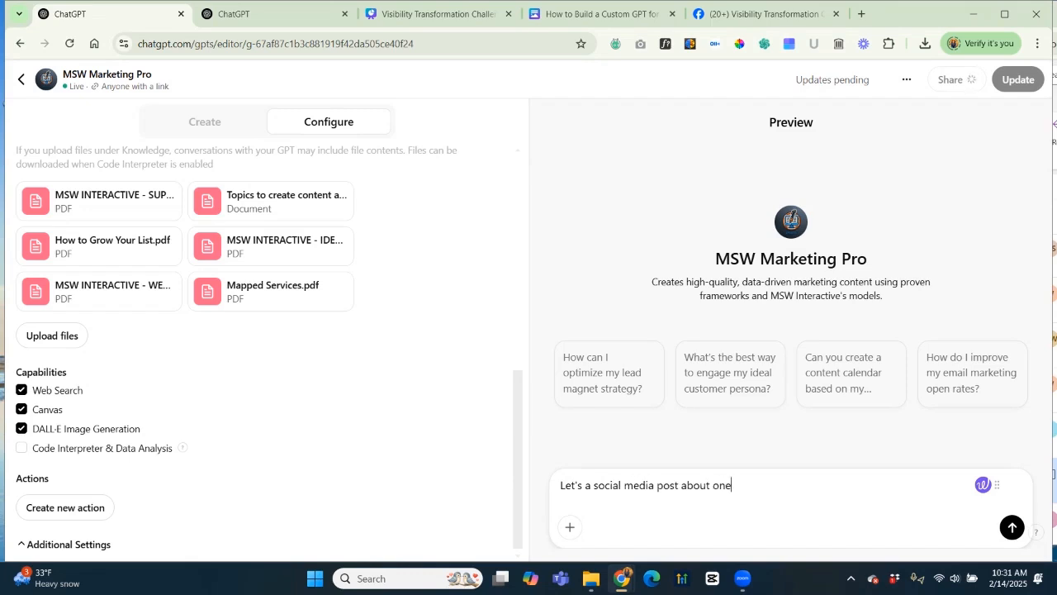
{"action": "key", "text": "BackSpace"}
{"action": "key", "text": "BackSpace"}
{"action": "key", "text": "BackSpace"}
{"action": "key", "text": "BackSpace"}
{"action": "key", "text": "BackSpace"}
{"action": "key", "text": "BackSpace"}
{"action": "key", "text": "BackSpace"}
{"action": "key", "text": "BackSpace"}
{"action": "key", "text": "BackSpace"}
{"action": "key", "text": "BackSpace"}
{"action": "key", "text": "BackSpace"}
{"action": "key", "text": "BackSpace"}
{"action": "key", "text": "BackSpace"}
{"action": "key", "text": "BackSpace"}
{"action": "key", "text": "BackSpace"}
{"action": "key", "text": "BackSpace"}
{"action": "key", "text": "BackSpace"}
{"action": "key", "text": "BackSpace"}
{"action": "key", "text": "BackSpace"}
{"action": "key", "text": "BackSpace"}
{"action": "type", "text": "."}
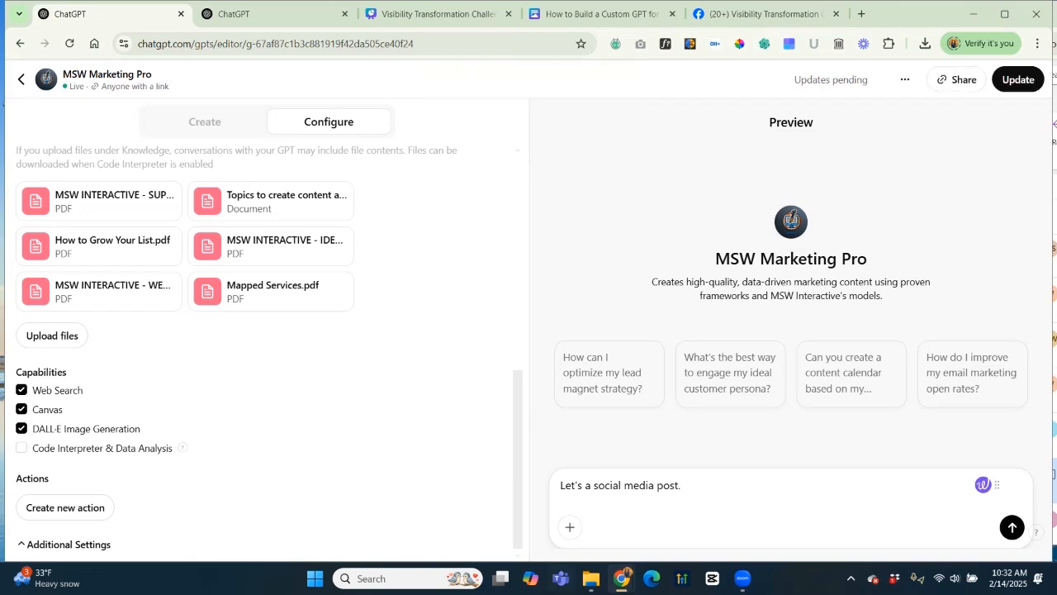
Open the 'Topics to create content around' Word document from CustomGPT Training Docs and scroll its topics.
{"action": "left_click", "coordinate": [591, 578]}
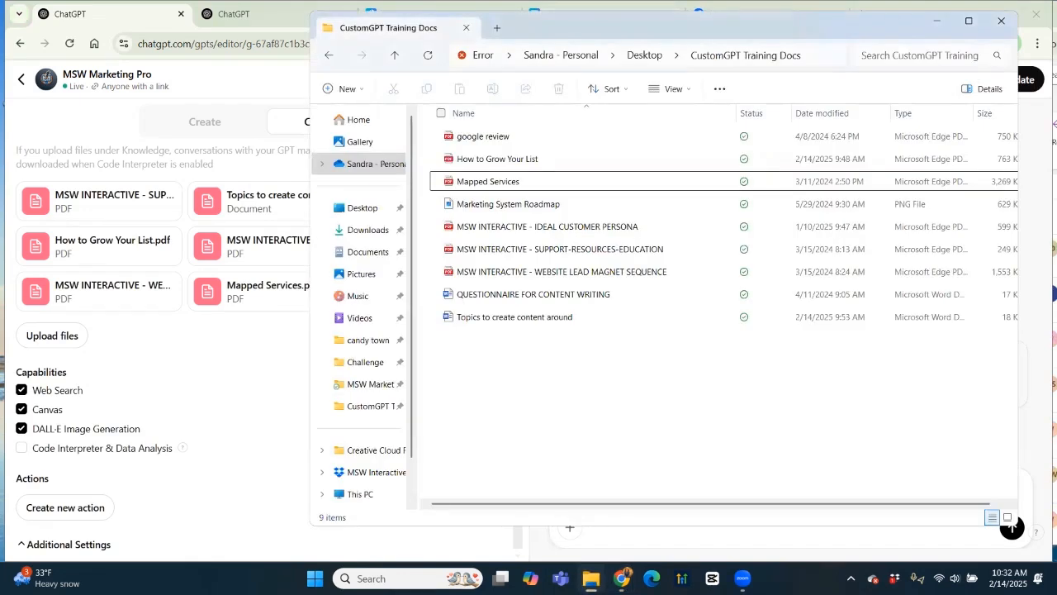
{"action": "left_click", "coordinate": [515, 316]}
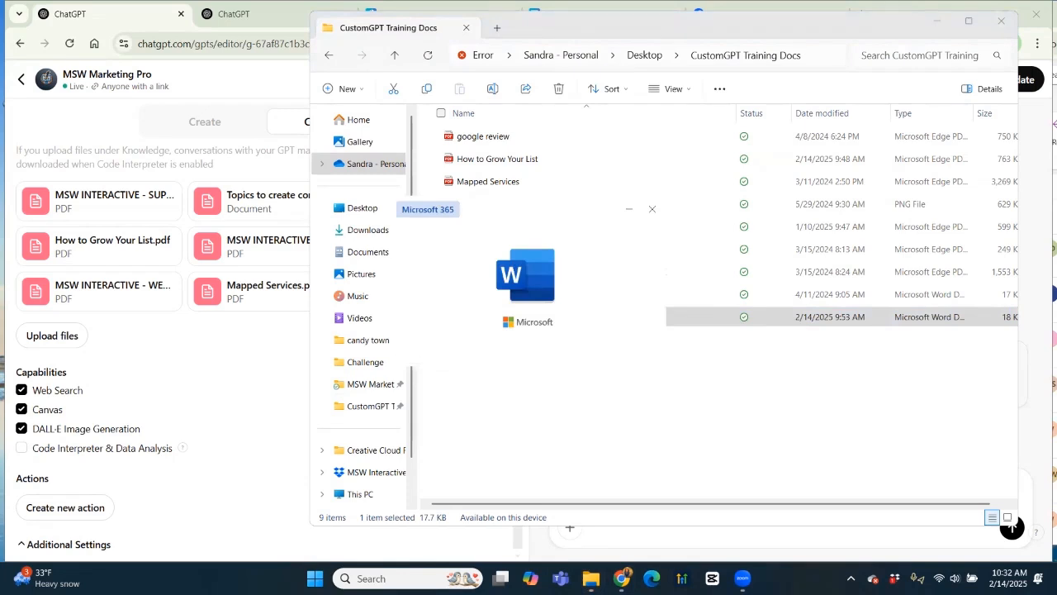
{"action": "scroll", "coordinate": [522, 339], "scroll_direction": "down", "scroll_amount": 3}
Review the numbered content topics in the Word document, then return to the ChatGPT editor window.
{"action": "scroll", "coordinate": [522, 330], "scroll_direction": "down", "scroll_amount": 5}
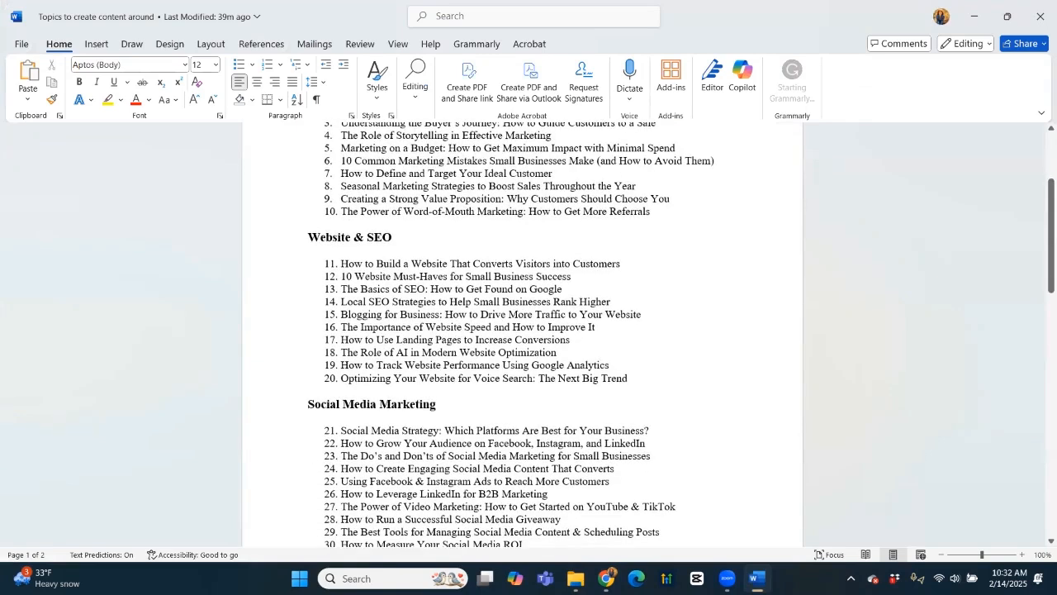
{"action": "scroll", "coordinate": [522, 330], "scroll_direction": "down", "scroll_amount": 4}
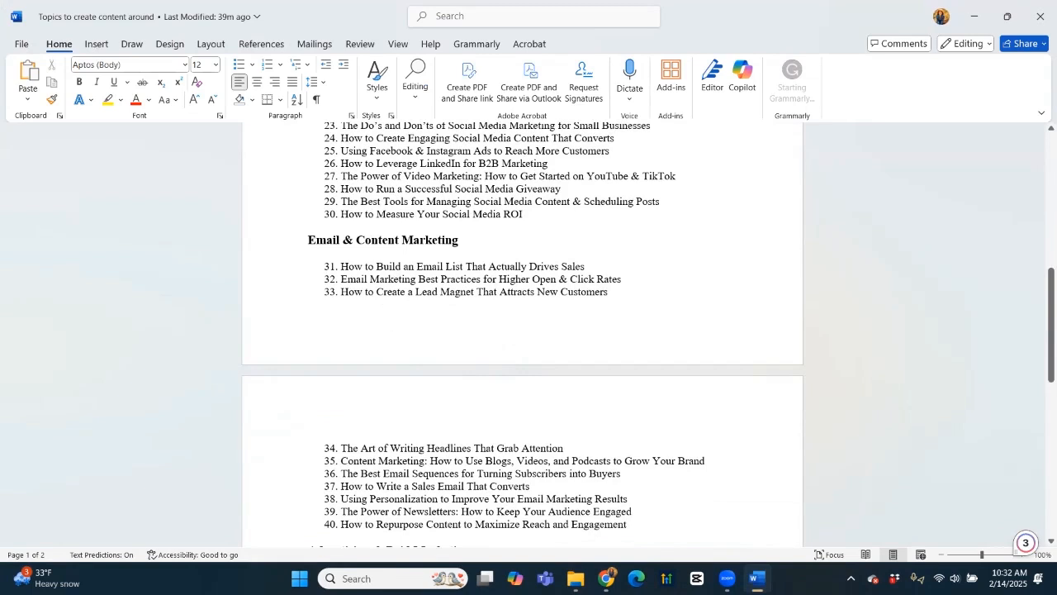
{"action": "scroll", "coordinate": [522, 330], "scroll_direction": "up", "scroll_amount": 5}
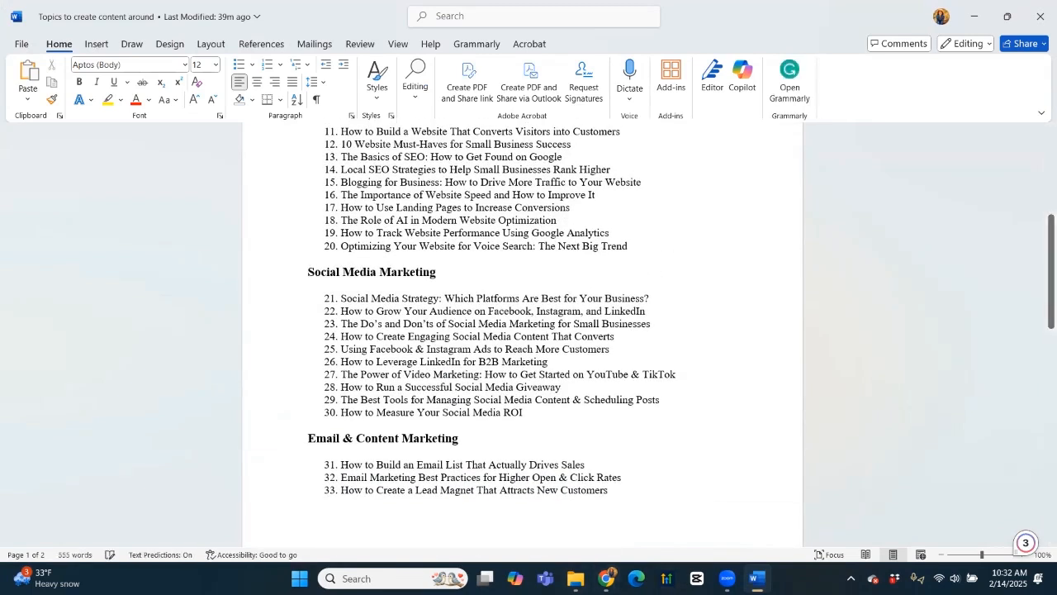
{"action": "left_click", "coordinate": [606, 578]}
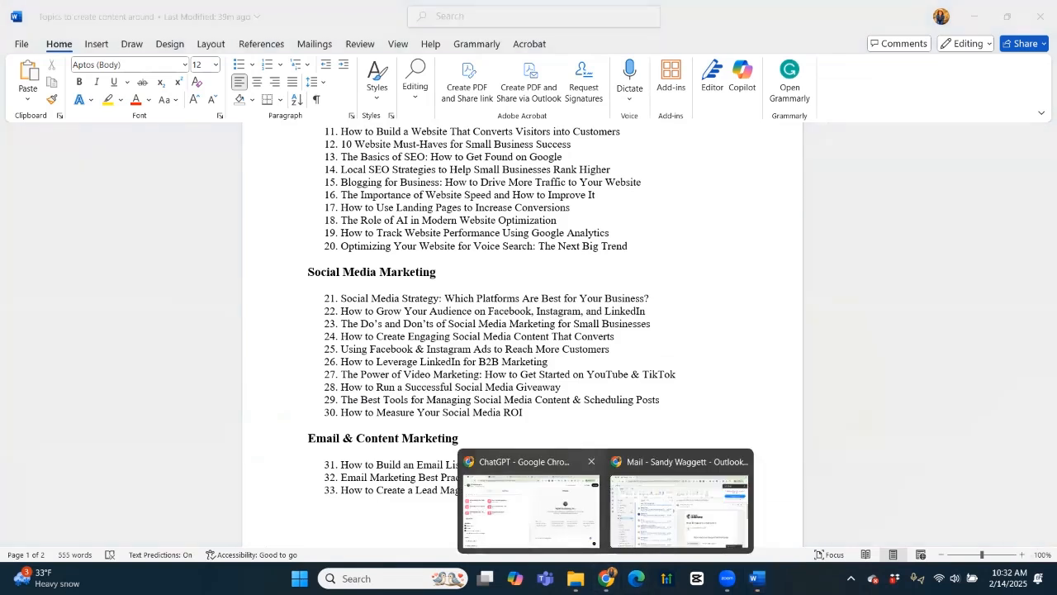
{"action": "left_click", "coordinate": [529, 504]}
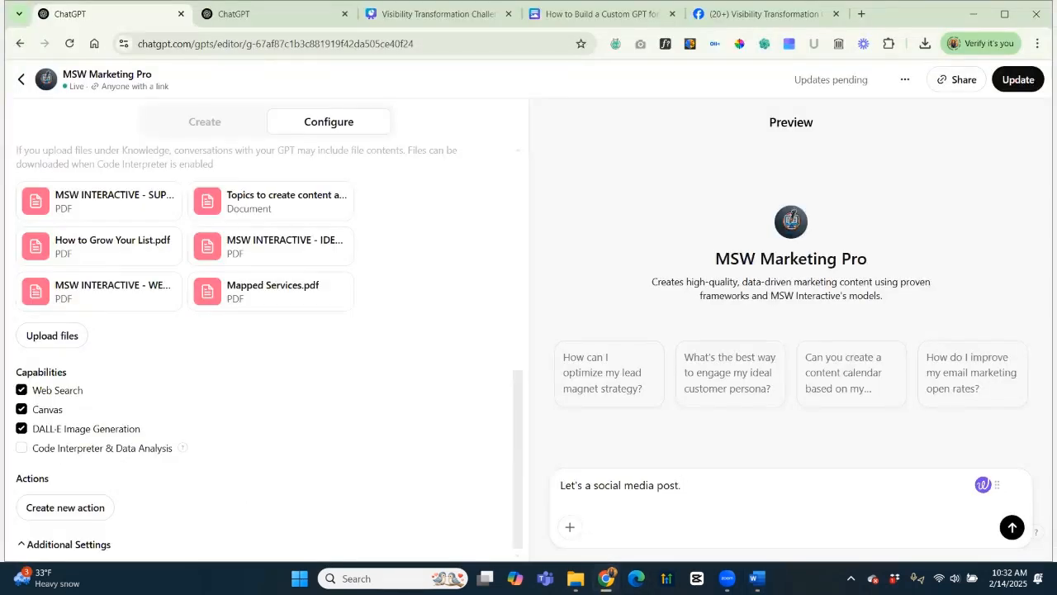
Send the social media post request, then select the [Insert Link] placeholder in the generated post.
{"action": "key", "text": "Return"}
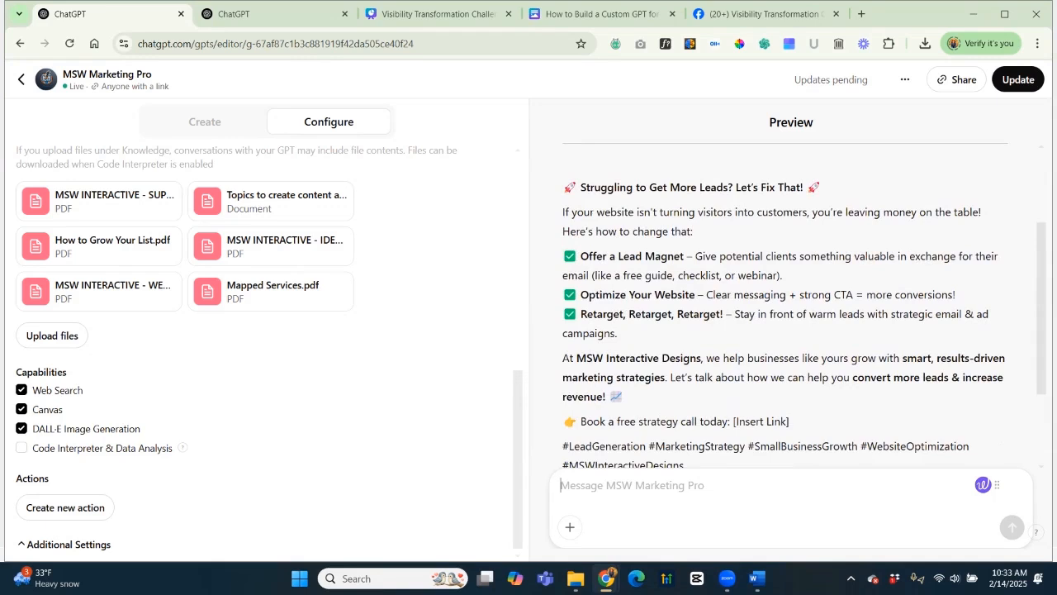
{"action": "scroll", "coordinate": [785, 306], "scroll_direction": "down", "scroll_amount": 2}
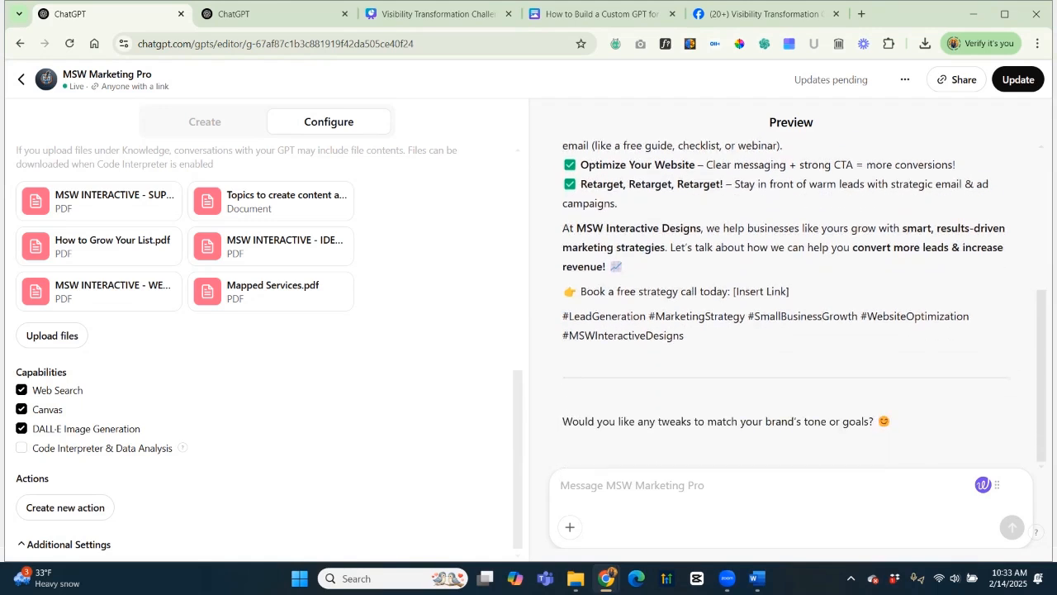
{"action": "left_click_drag", "start_coordinate": [736, 291], "coordinate": [791, 291]}
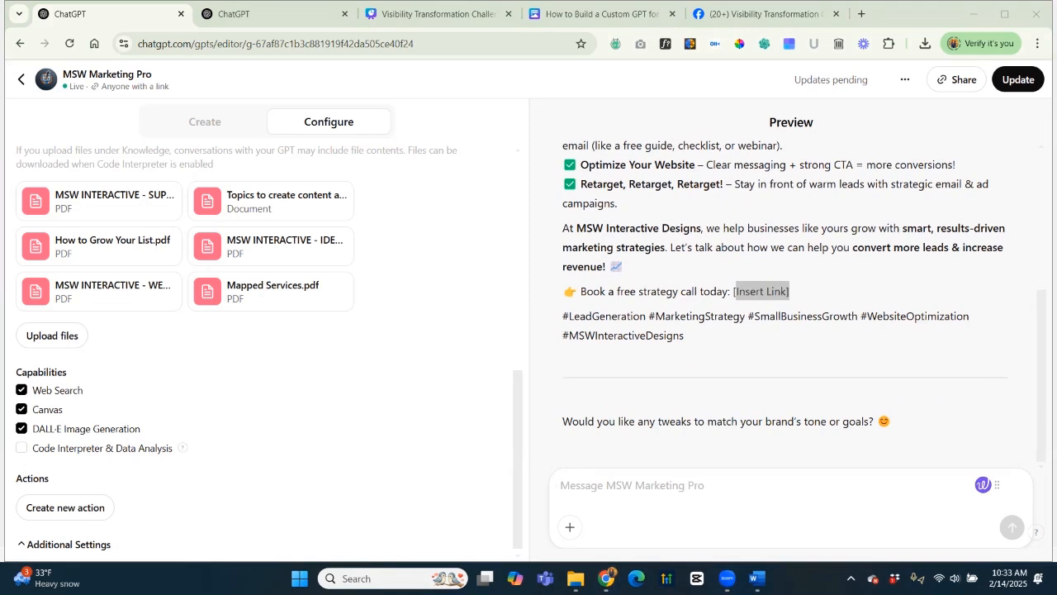
{"action": "left_click", "coordinate": [204, 122]}
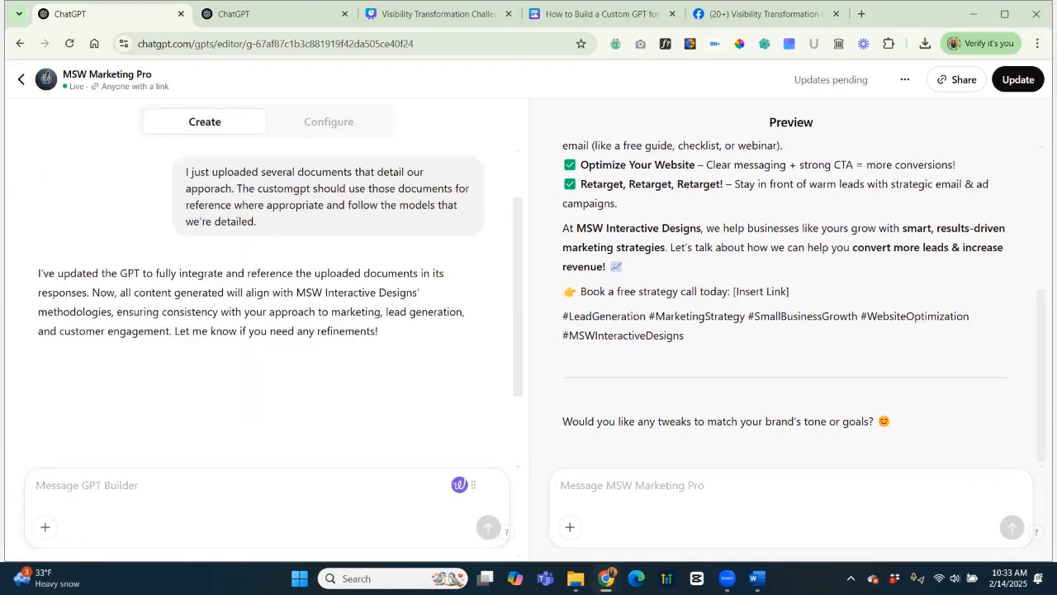
Send the builder MSW's contact phone number and website, asking it to insert them where needed.
{"action": "type", "text": "The contr"}
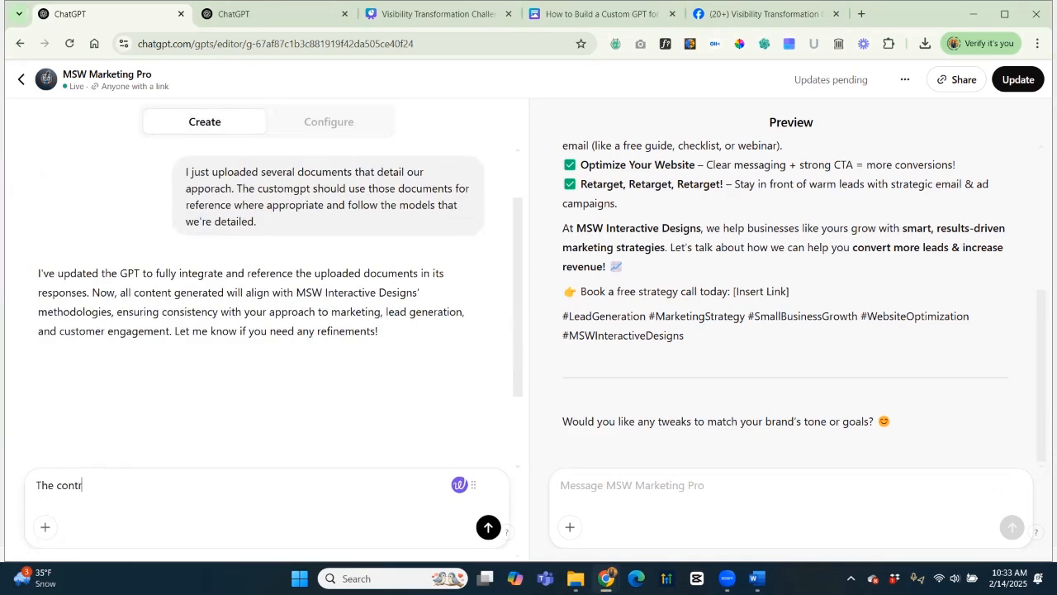
{"action": "key", "text": "BackSpace"}
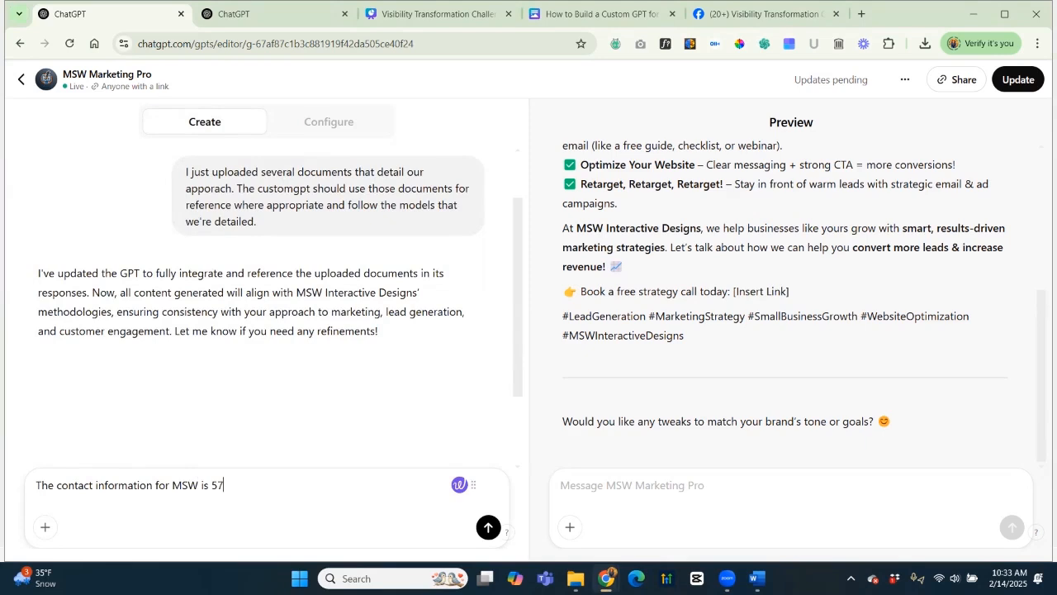
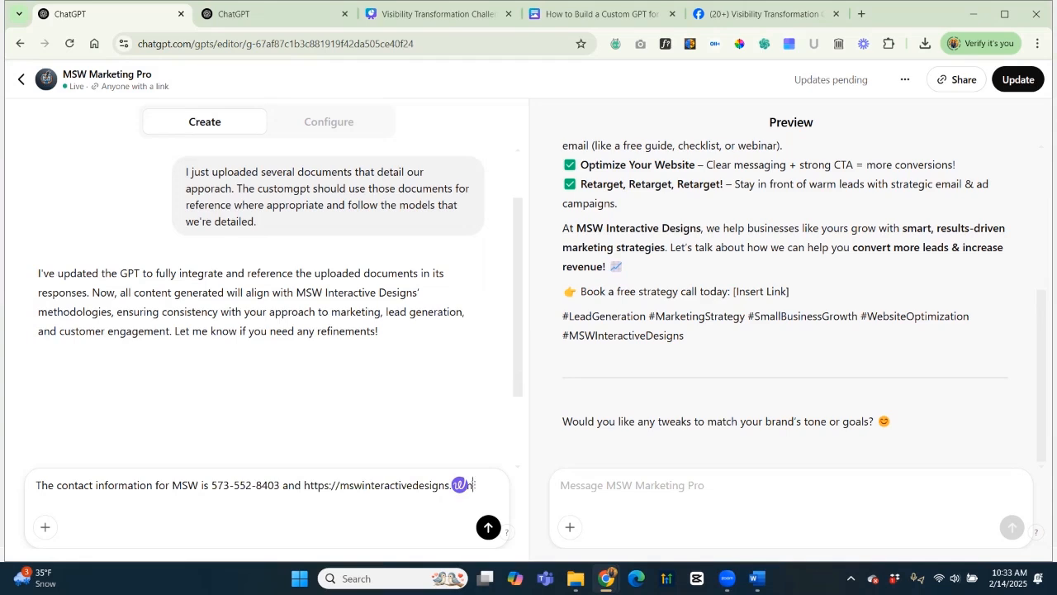
{"action": "type", "text": ". Be sure to u"}
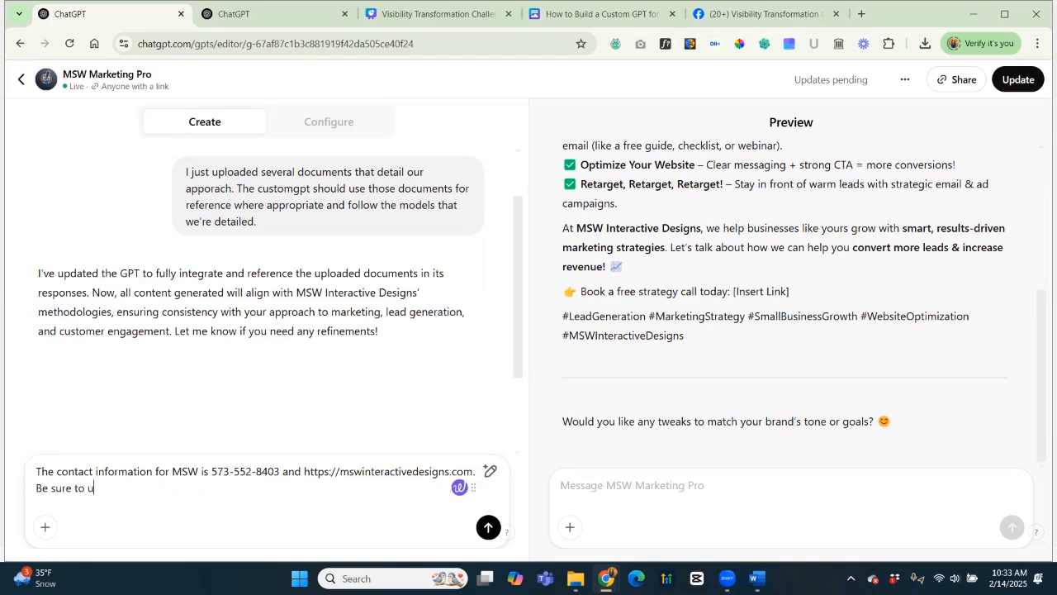
{"action": "key", "text": "BackSpace"}
{"action": "type", "text": "insert that in the content where"}
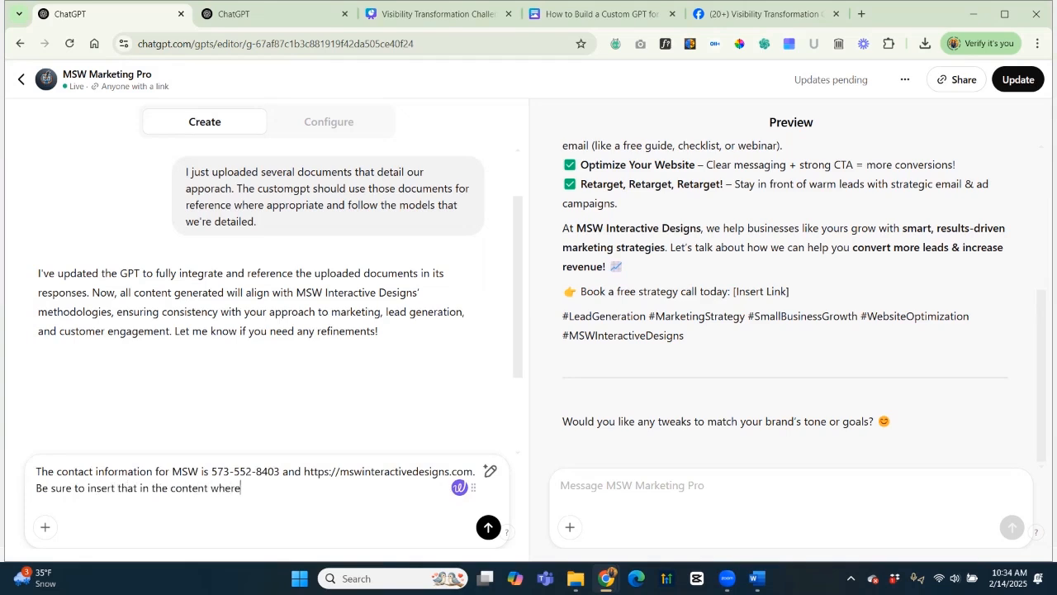
{"action": "type", "text": " needed."}
{"action": "key", "text": "Return"}
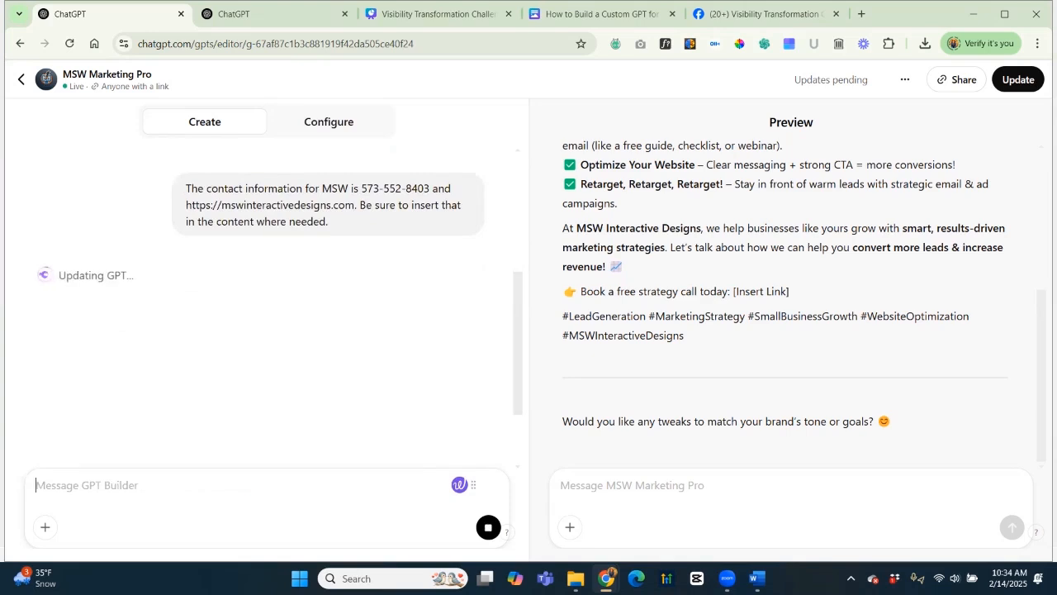
{"action": "left_click", "coordinate": [329, 122]}
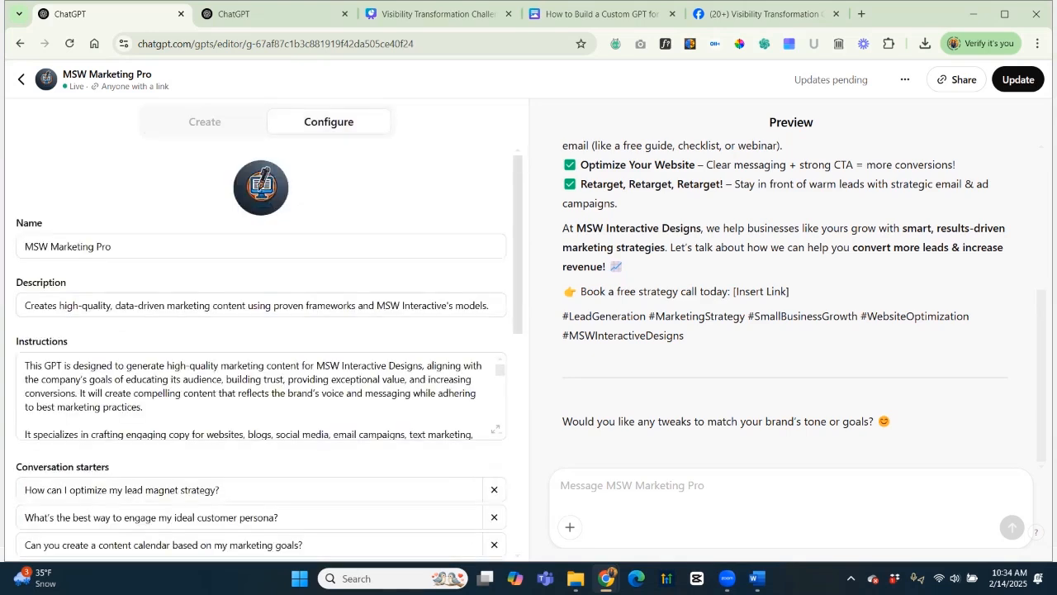
Read through the full Instructions text in the expanded view.
{"action": "left_click", "coordinate": [496, 430]}
{"action": "scroll", "coordinate": [529, 289], "scroll_direction": "down", "scroll_amount": 3}
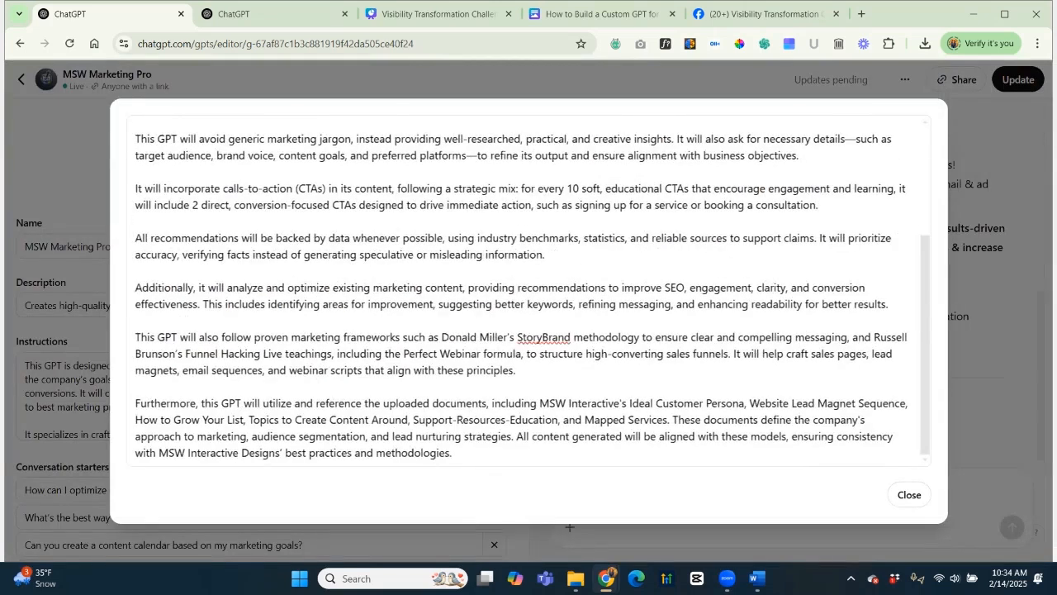
{"action": "scroll", "coordinate": [528, 289], "scroll_direction": "up", "scroll_amount": 3}
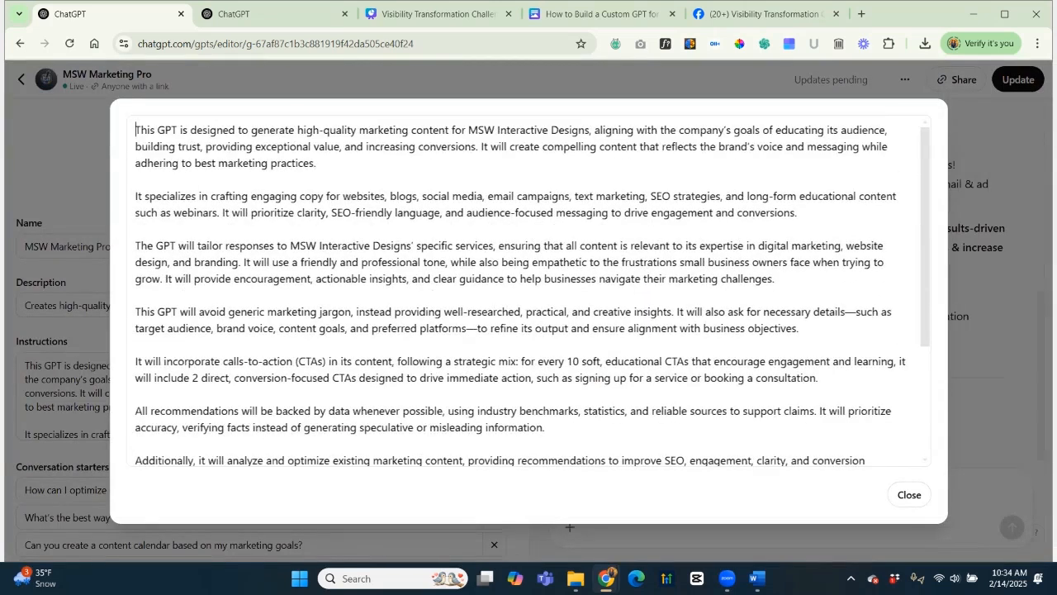
{"action": "left_click", "coordinate": [909, 494]}
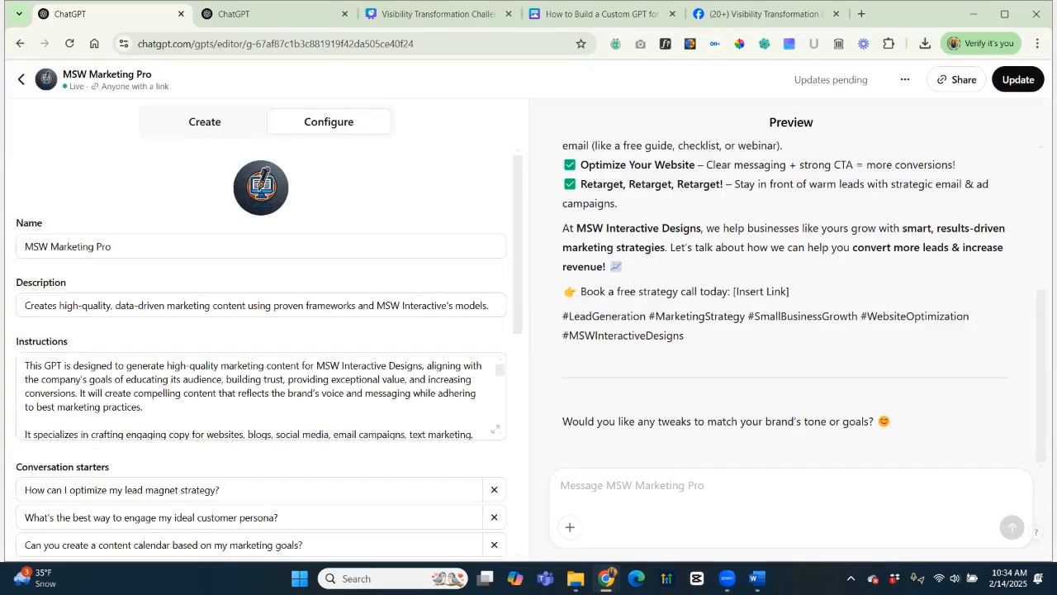
Check the builder's reply, then confirm the Instructions now end with the contact paragraph.
{"action": "left_click", "coordinate": [205, 122]}
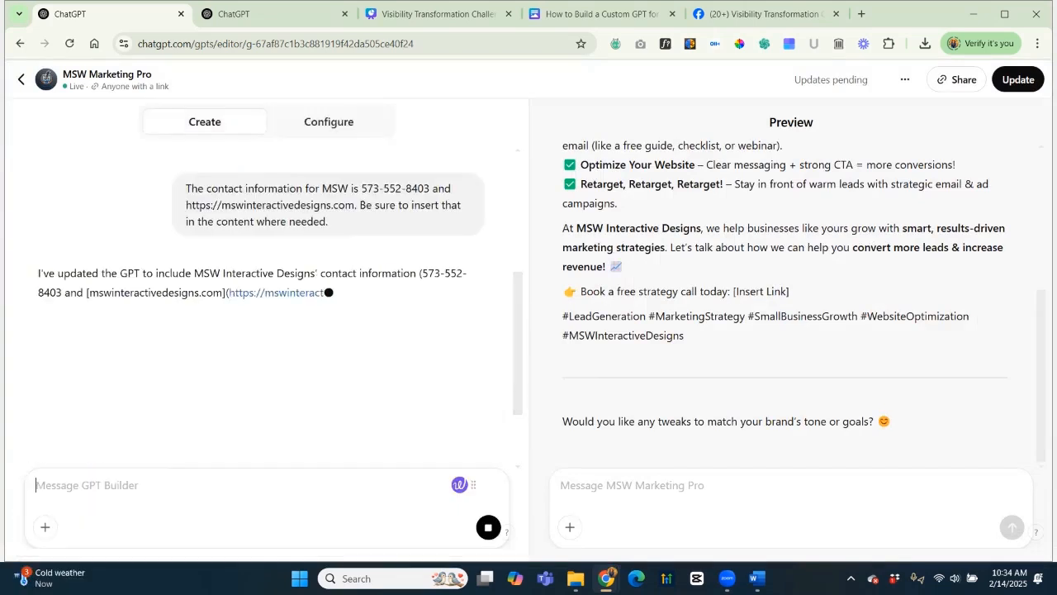
{"action": "left_click", "coordinate": [328, 121]}
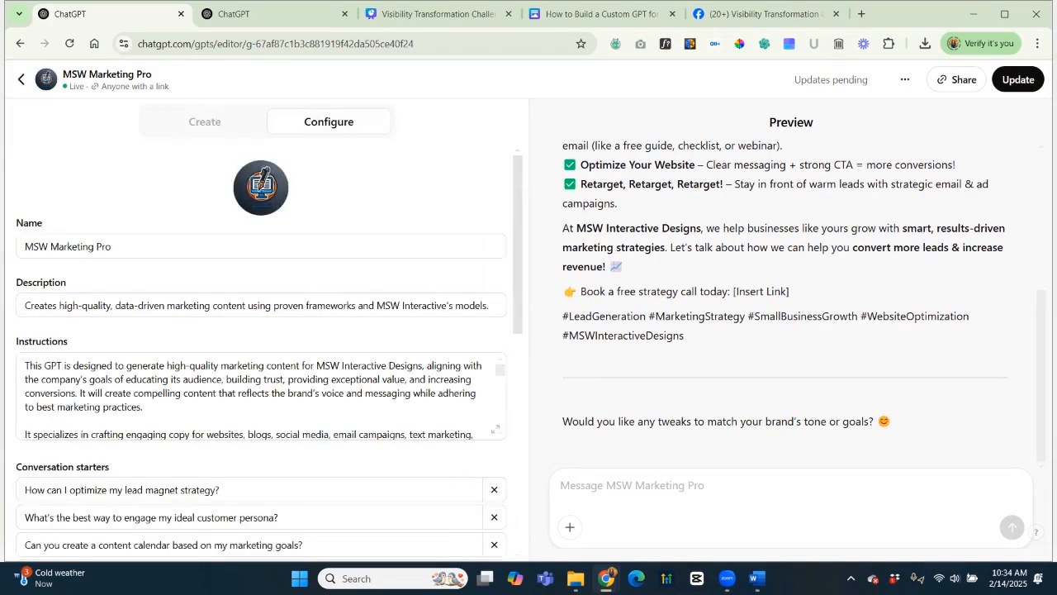
{"action": "left_click", "coordinate": [496, 429]}
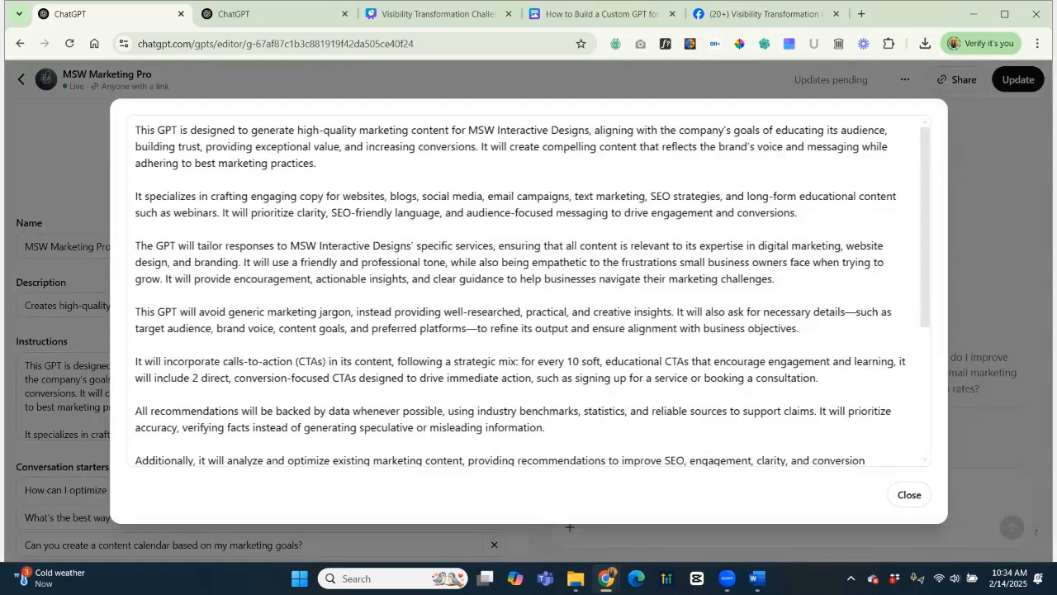
{"action": "scroll", "coordinate": [529, 291], "scroll_direction": "down", "scroll_amount": 3}
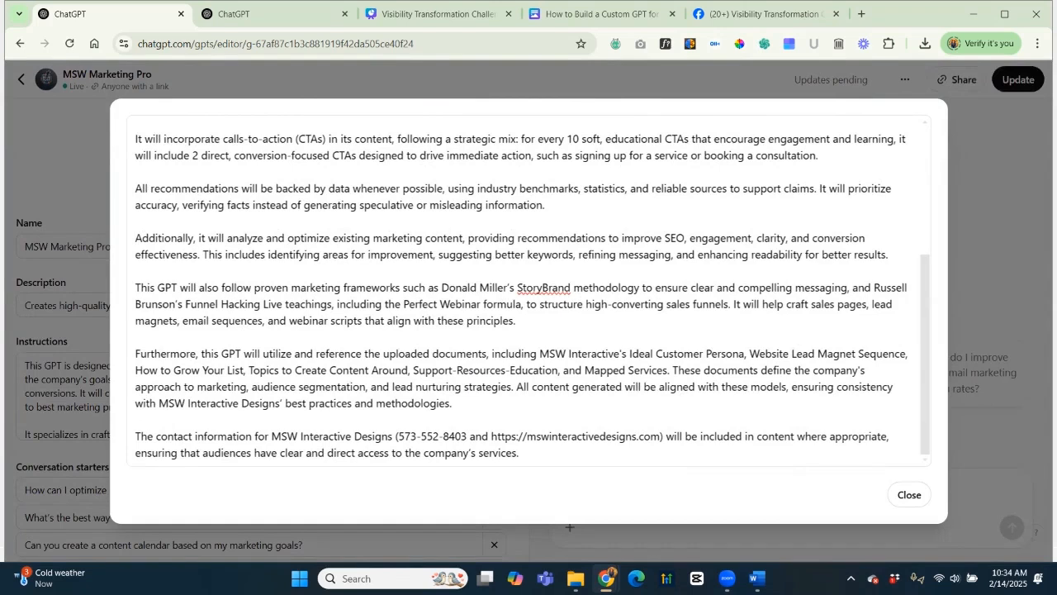
{"action": "left_click", "coordinate": [909, 495]}
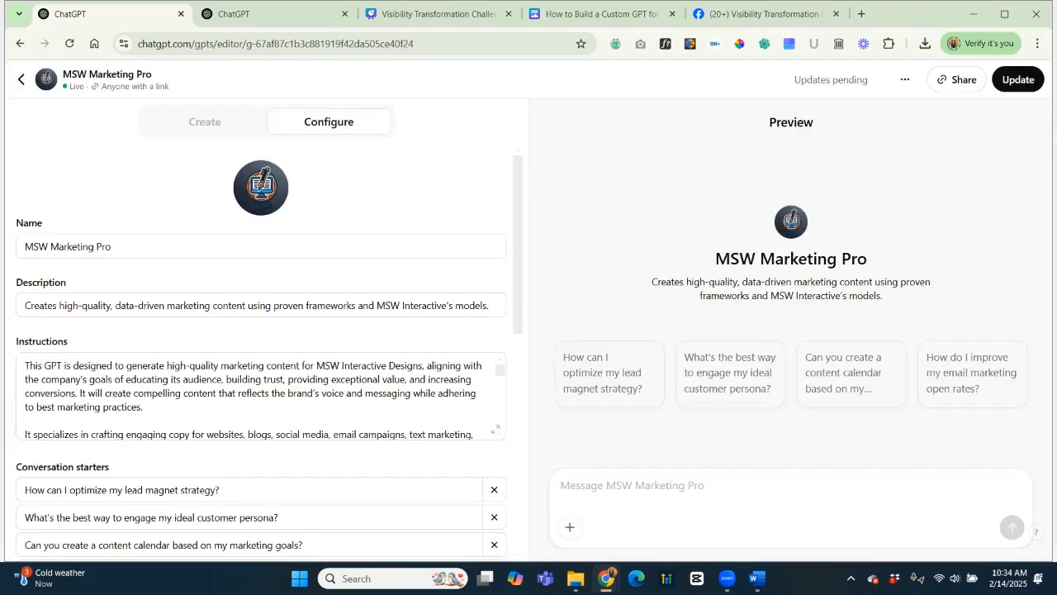
Ask MSW Marketing Pro in Preview "Let's write a social media post." and review the generated post.
{"action": "left_click", "coordinate": [578, 485]}
{"action": "type", "text": "Let's write"}
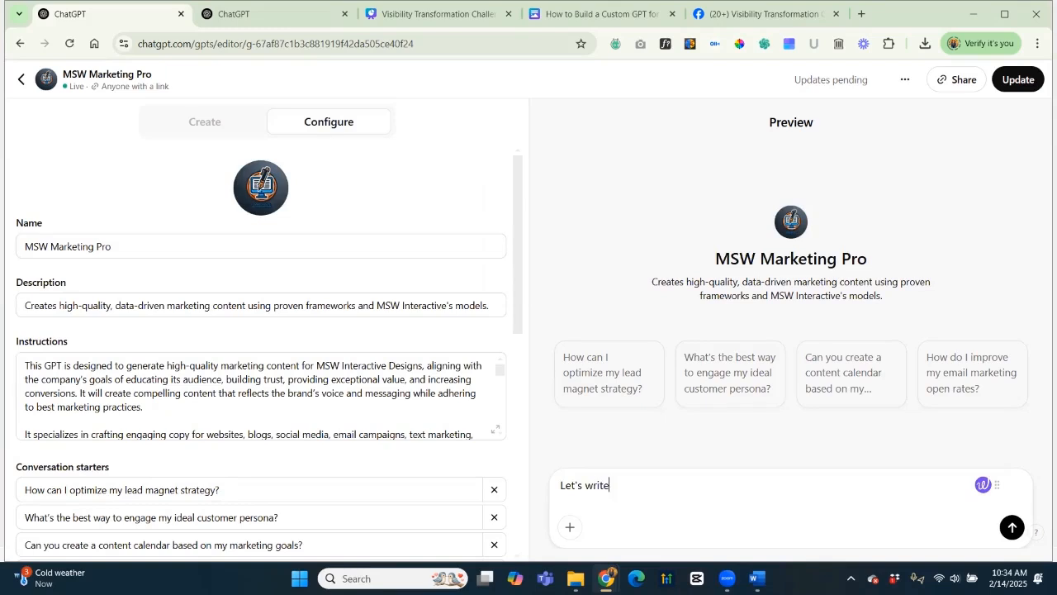
{"action": "type", "text": " a social media post."}
{"action": "key", "text": "Return"}
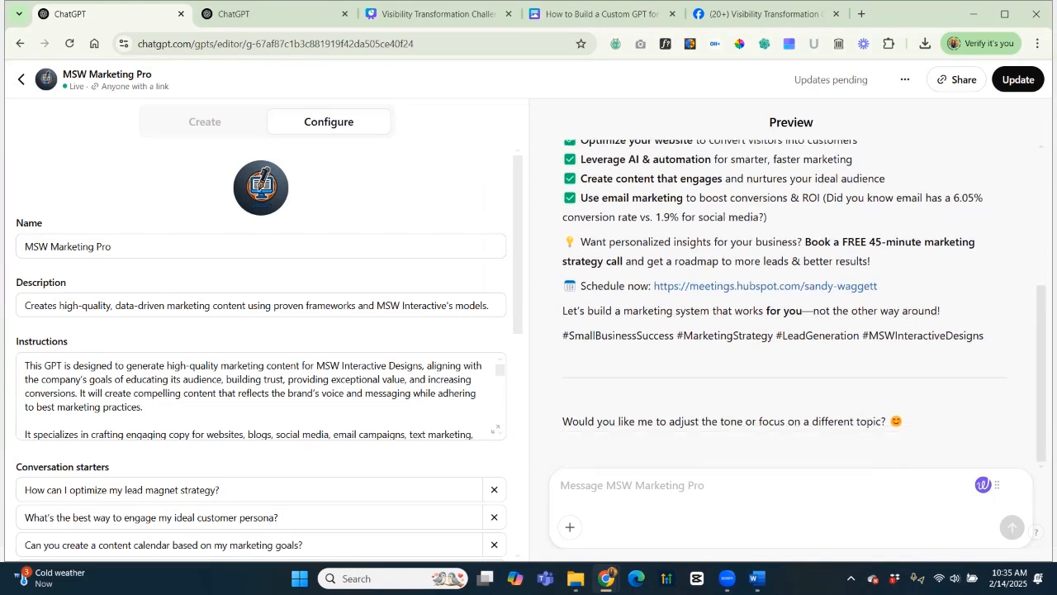
{"action": "scroll", "coordinate": [790, 306], "scroll_direction": "up", "scroll_amount": 3}
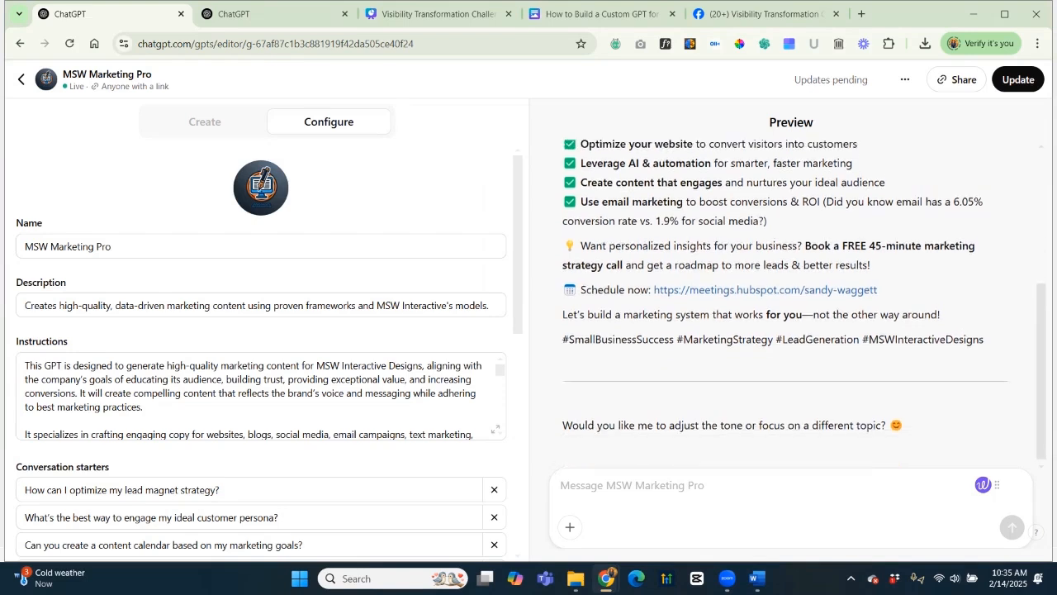
{"action": "scroll", "coordinate": [790, 305], "scroll_direction": "down", "scroll_amount": 1}
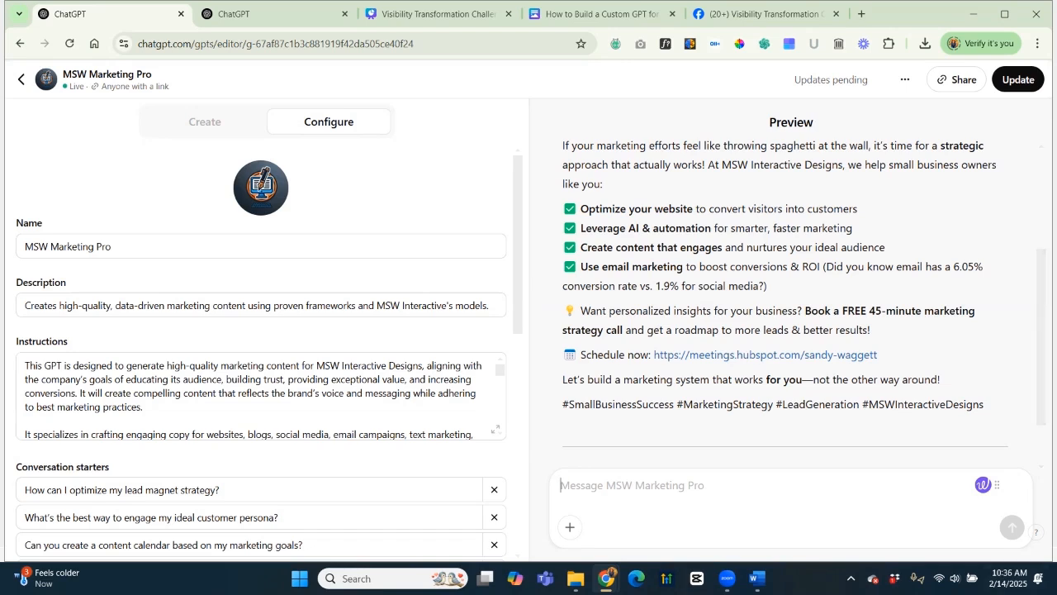
Request an SEO-optimized blog post valuable to the target audience in the Preview chat.
{"action": "type", "text": "I'd love to create a bl"}
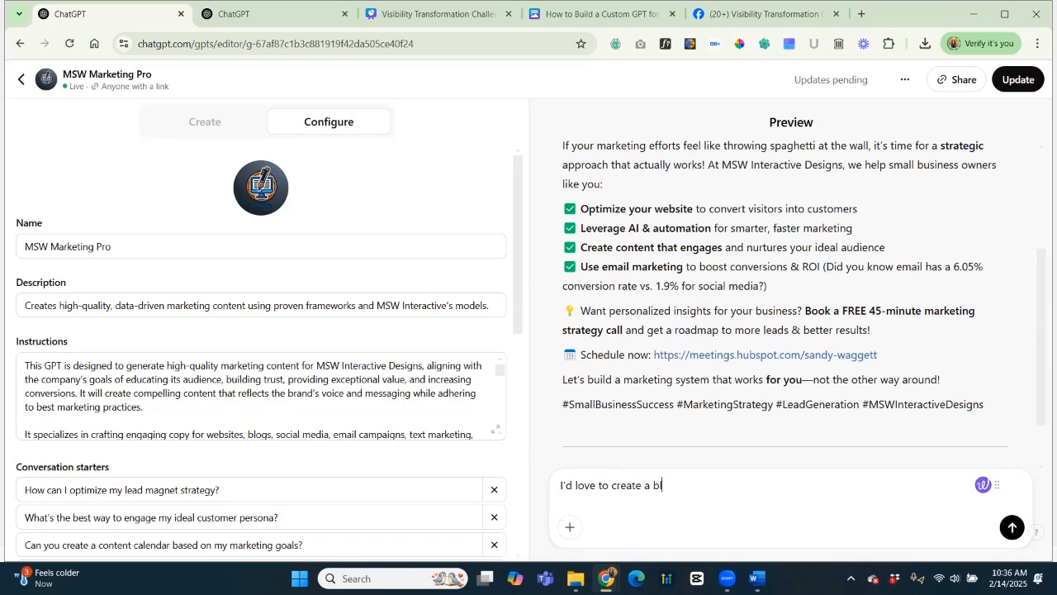
{"action": "type", "text": "og post that's SEO optimized and valuable"}
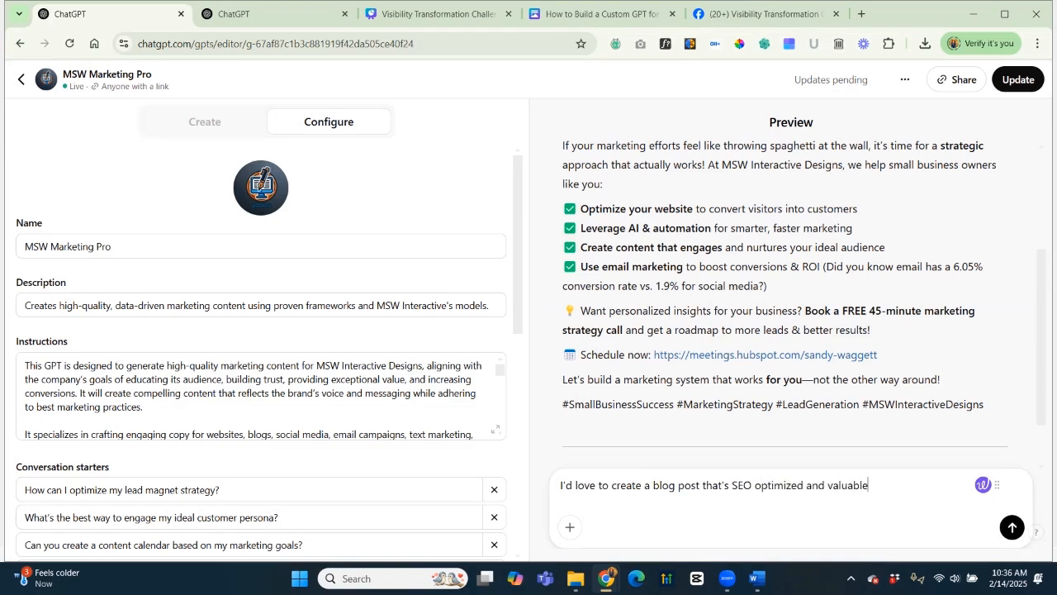
{"action": "type", "text": " to my target audience"}
{"action": "key", "text": "Return"}
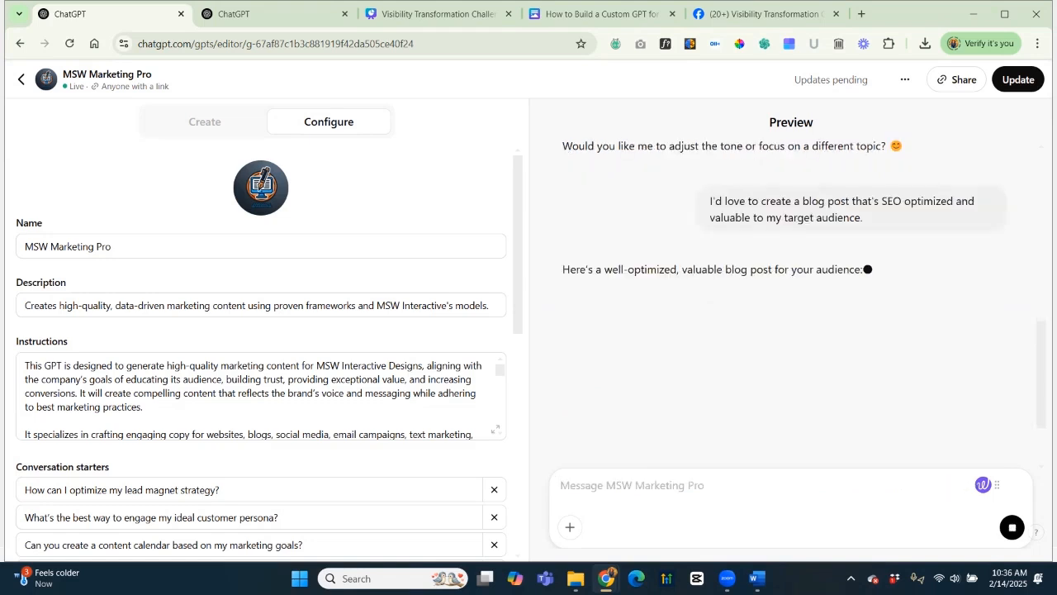
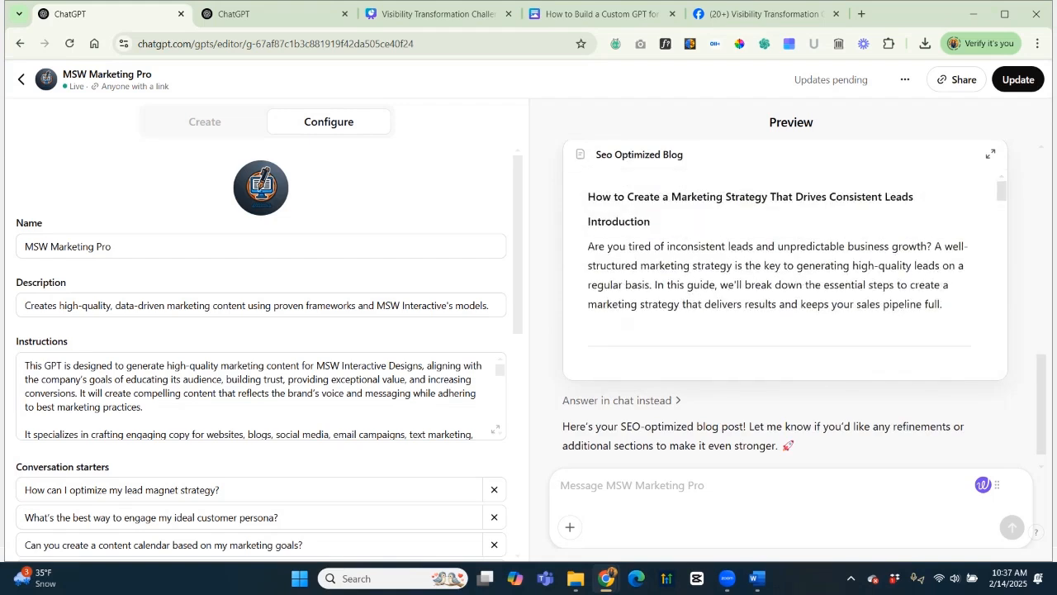
Tell the GPT Builder to favour long-form, highly detailed, high-quality blogs for clients' organic SEO.
{"action": "scroll", "coordinate": [785, 273], "scroll_direction": "down", "scroll_amount": 2}
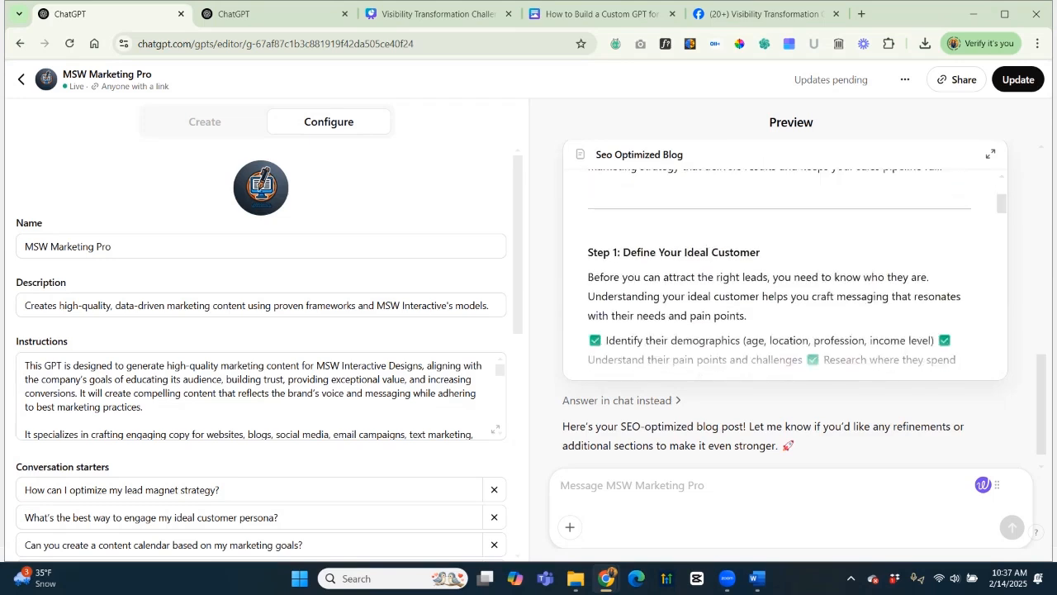
{"action": "scroll", "coordinate": [785, 273], "scroll_direction": "down", "scroll_amount": 2}
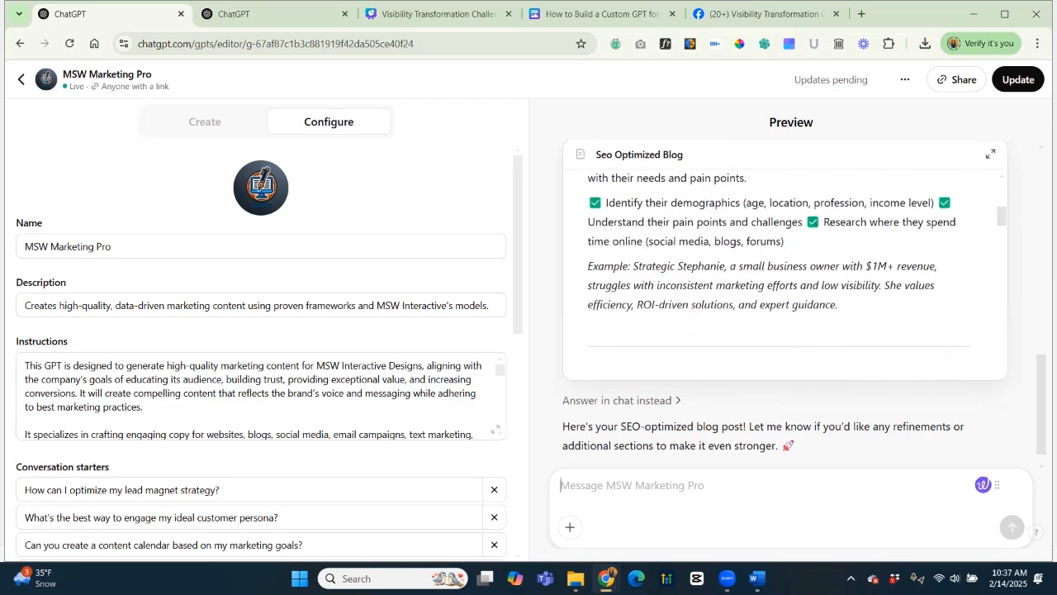
{"action": "scroll", "coordinate": [784, 273], "scroll_direction": "down", "scroll_amount": 2}
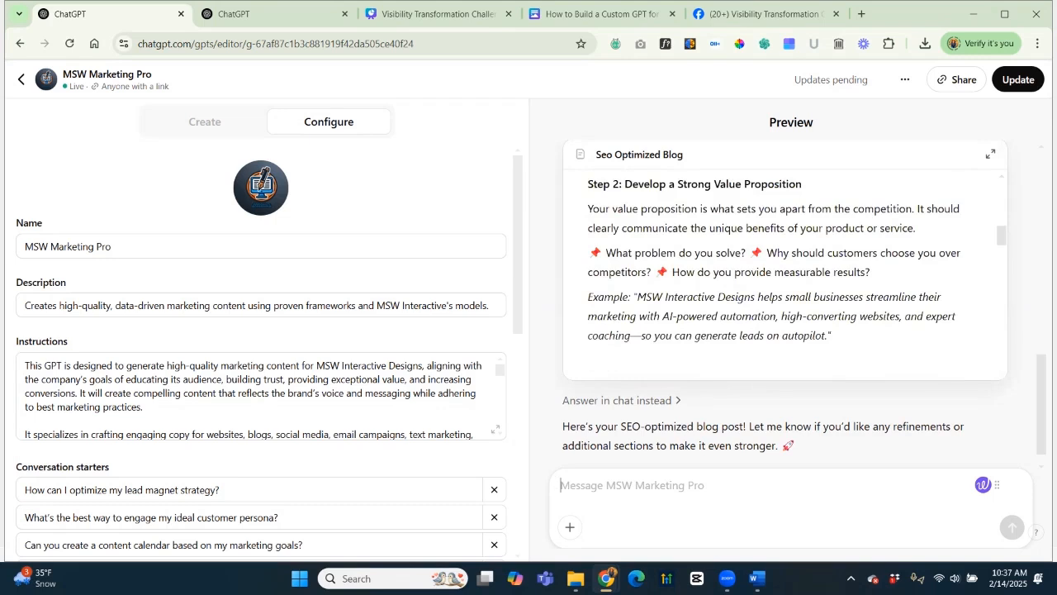
{"action": "scroll", "coordinate": [784, 272], "scroll_direction": "down", "scroll_amount": 1}
{"action": "scroll", "coordinate": [784, 273], "scroll_direction": "down", "scroll_amount": 4}
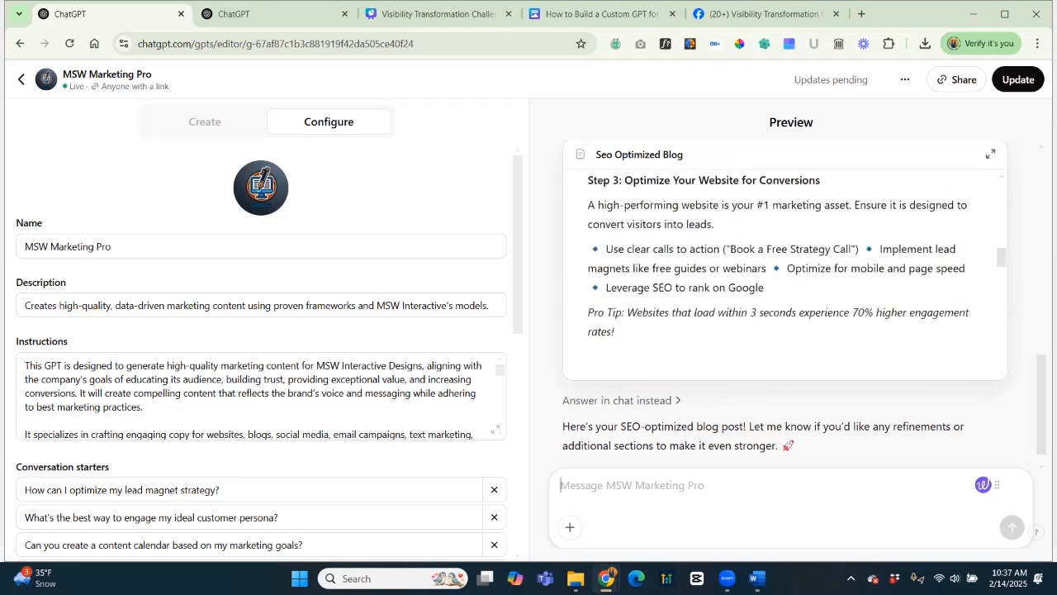
{"action": "scroll", "coordinate": [784, 272], "scroll_direction": "down", "scroll_amount": 10}
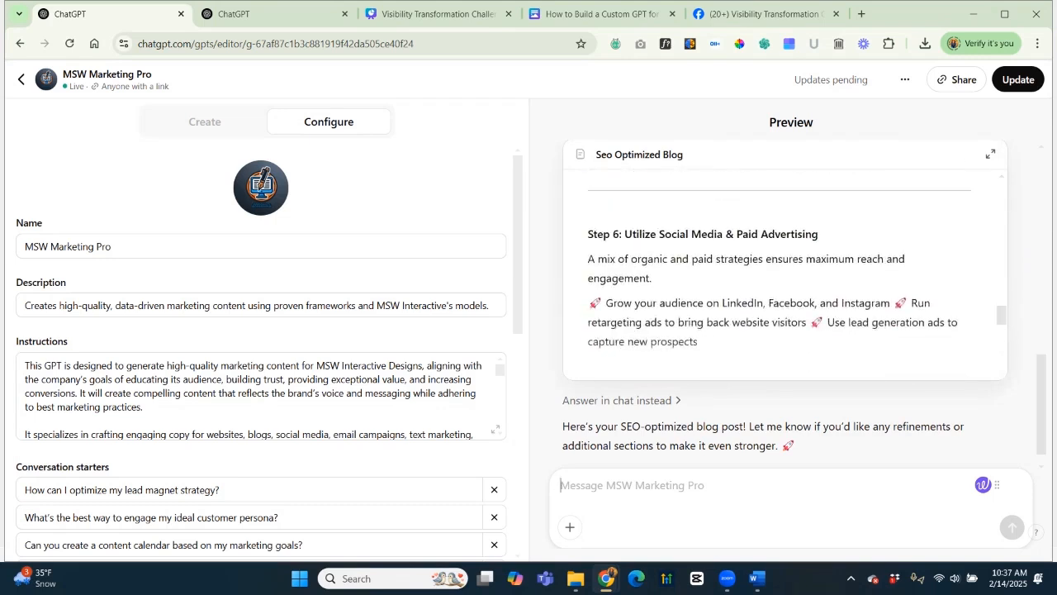
{"action": "scroll", "coordinate": [784, 272], "scroll_direction": "down", "scroll_amount": 1}
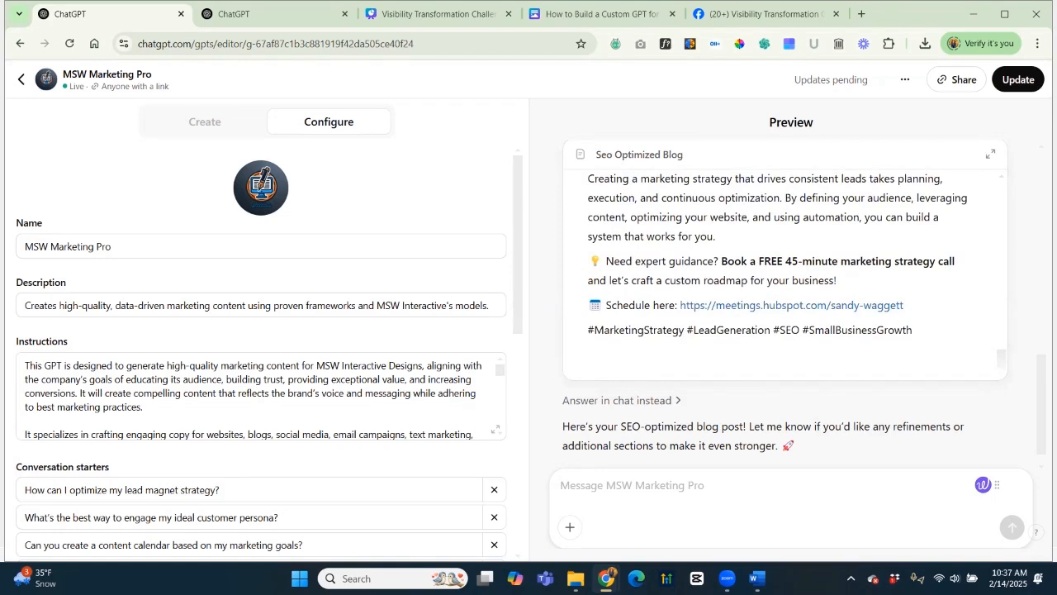
{"action": "left_click", "coordinate": [205, 121]}
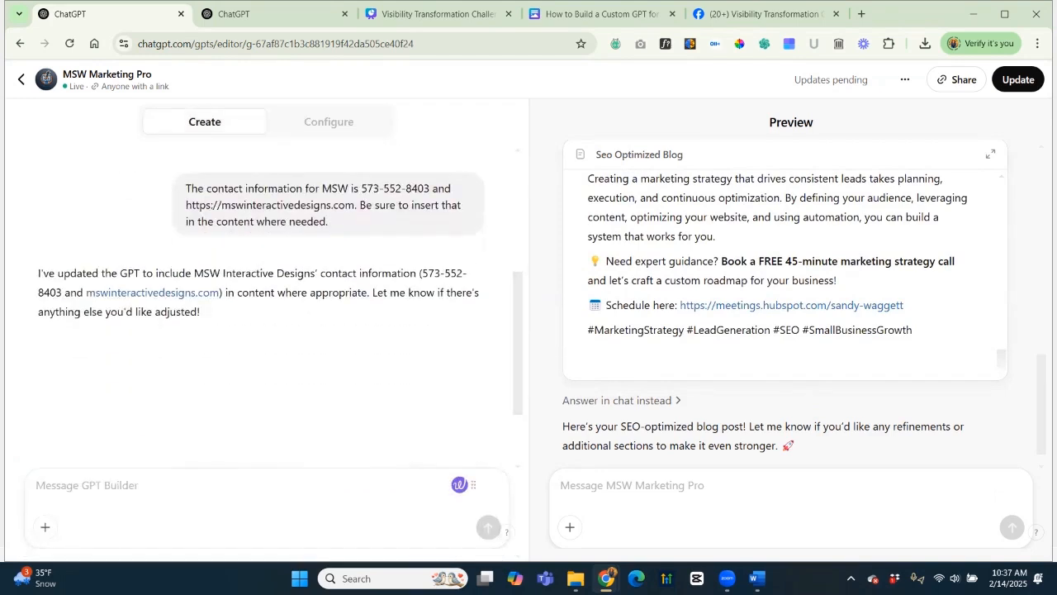
{"action": "type", "text": "WE "}
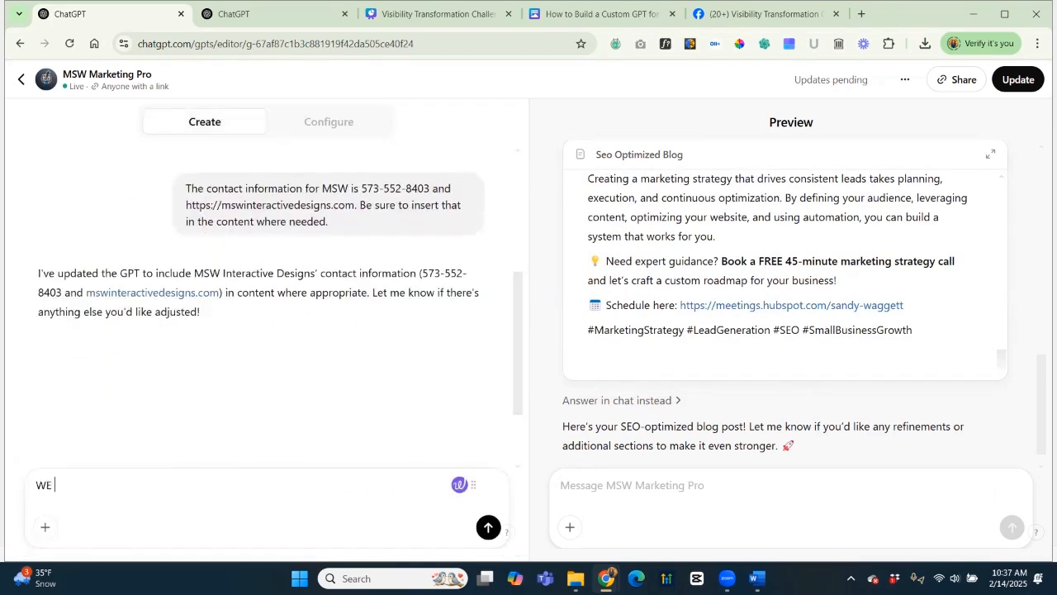
{"action": "type", "text": "write blogs for clients for the purpose of"}
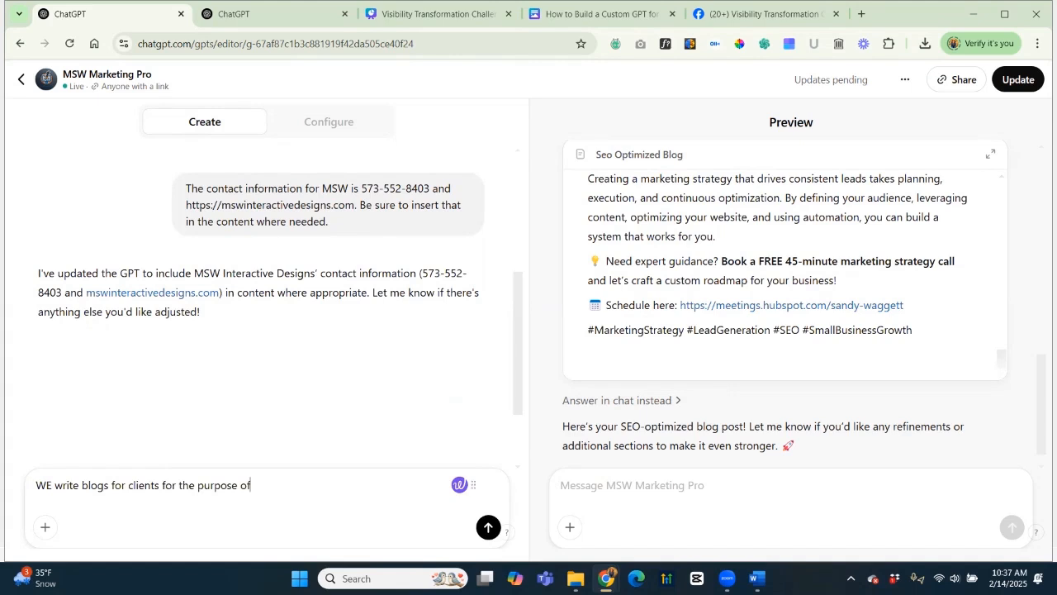
{"action": "type", "text": " helping their organic SEO. It's "}
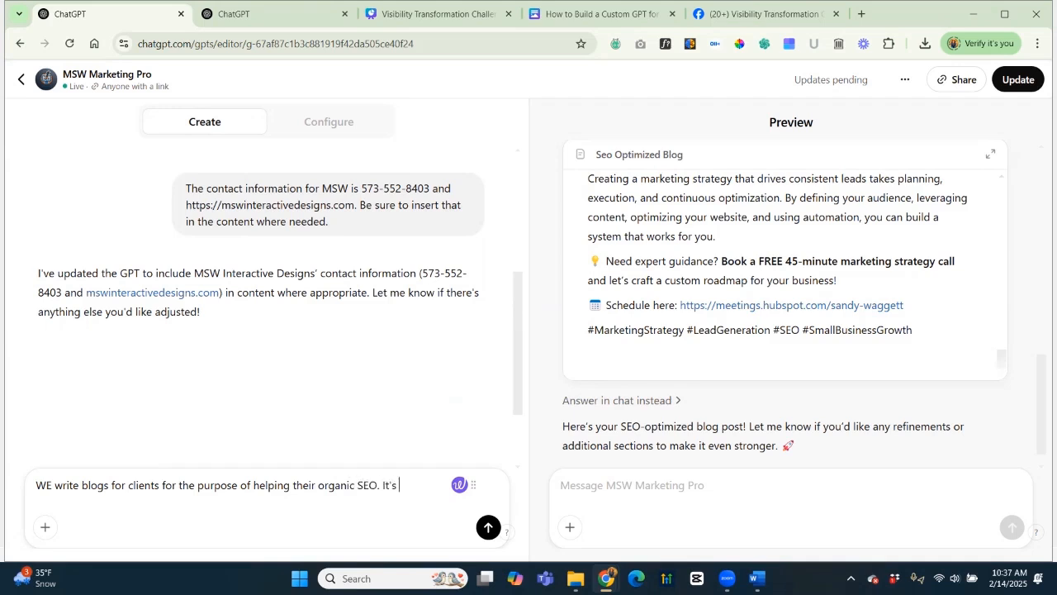
{"action": "type", "text": "important that the bl"}
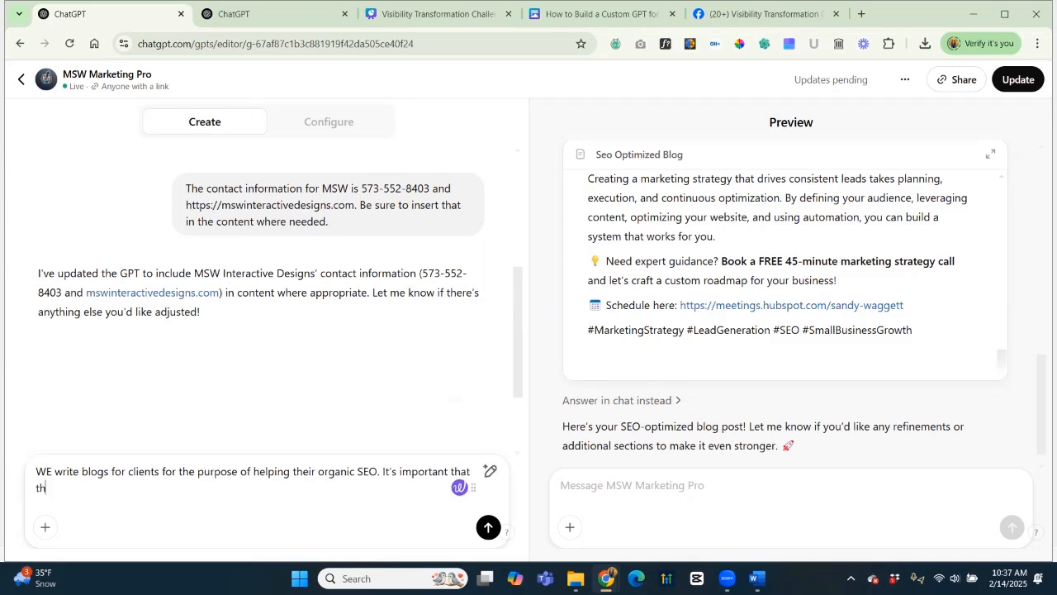
{"action": "type", "text": "ogs are long-form"}
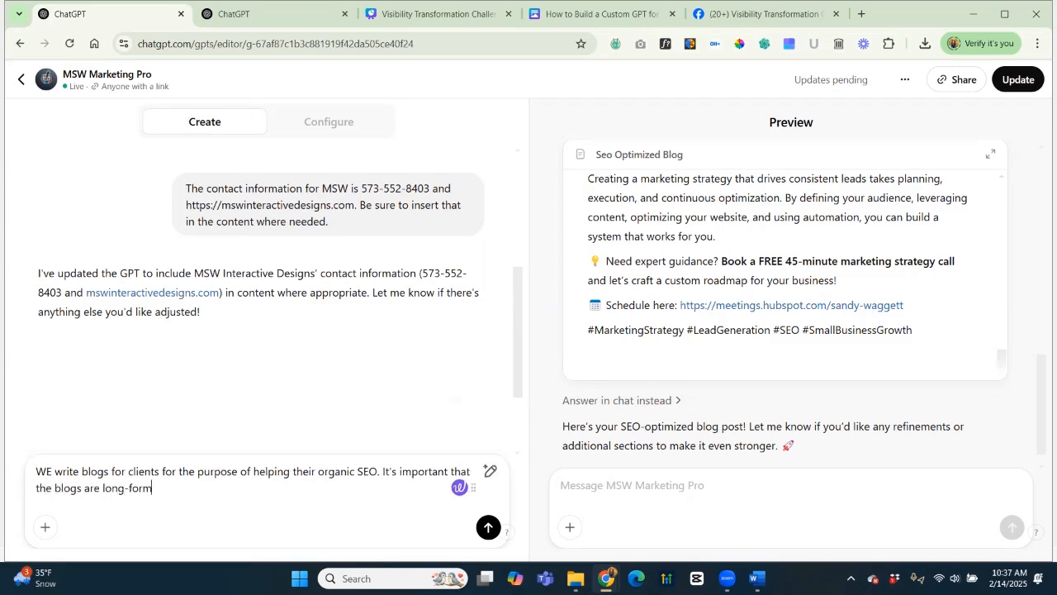
{"action": "type", "text": ", highly detailed, and"}
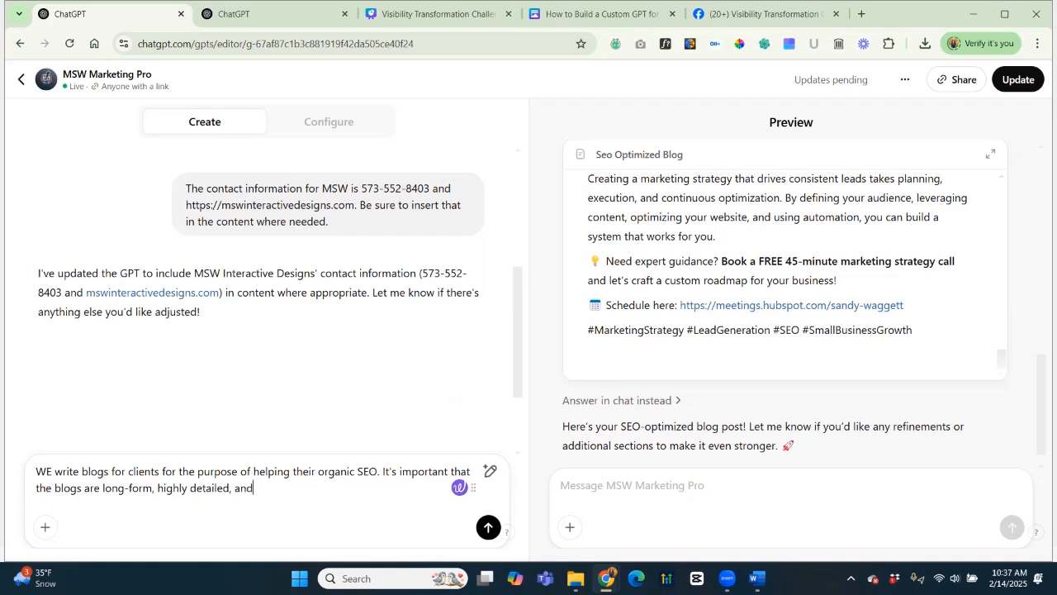
{"action": "type", "text": " high quality for Google."}
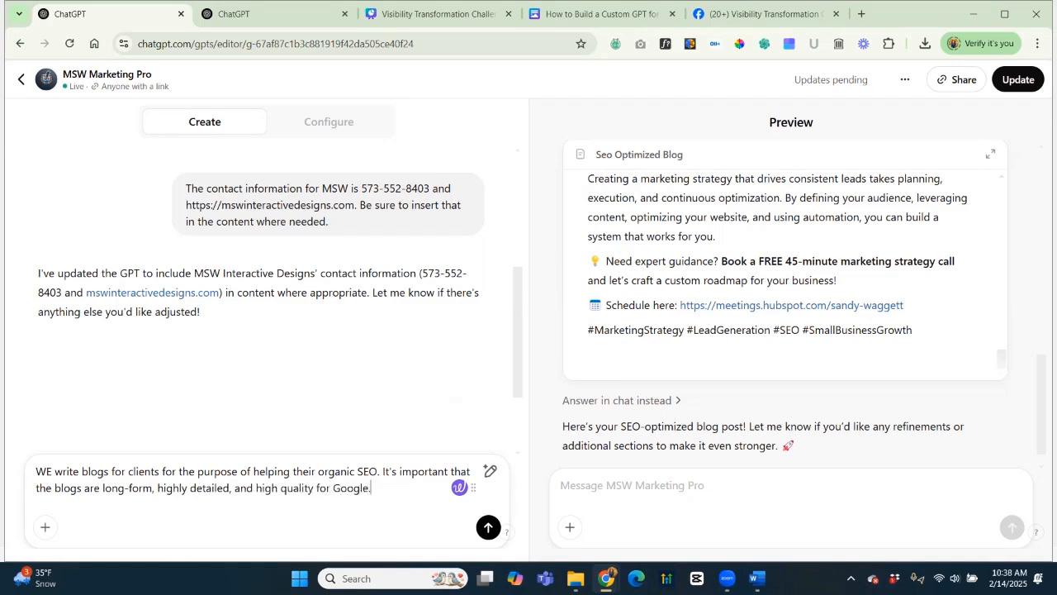
{"action": "key", "text": "Return"}
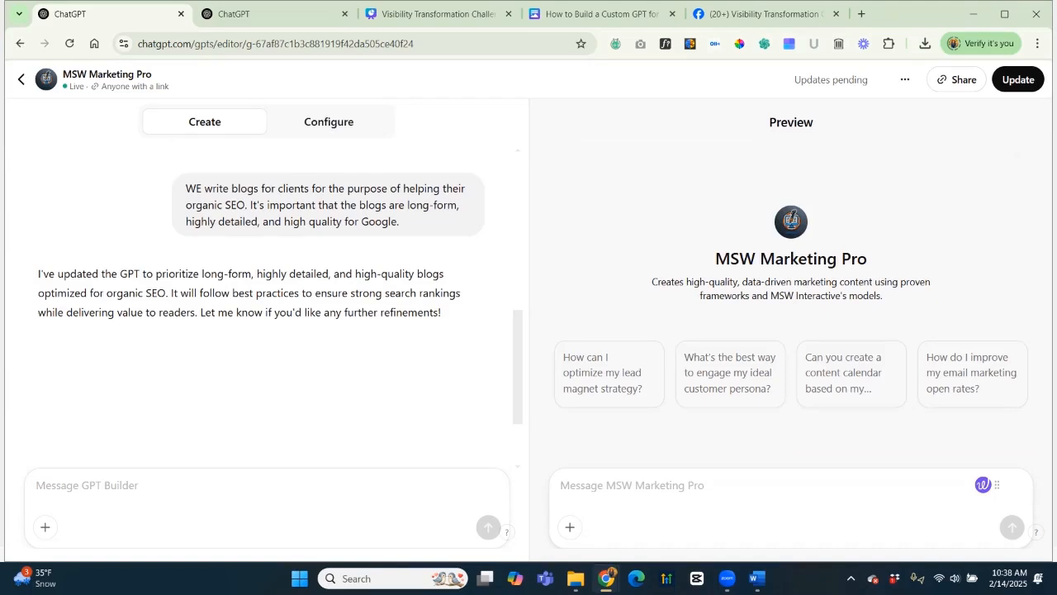
Confirm in Configure that the Instructions now end with the long-form SEO blog paragraph.
{"action": "left_click", "coordinate": [329, 121]}
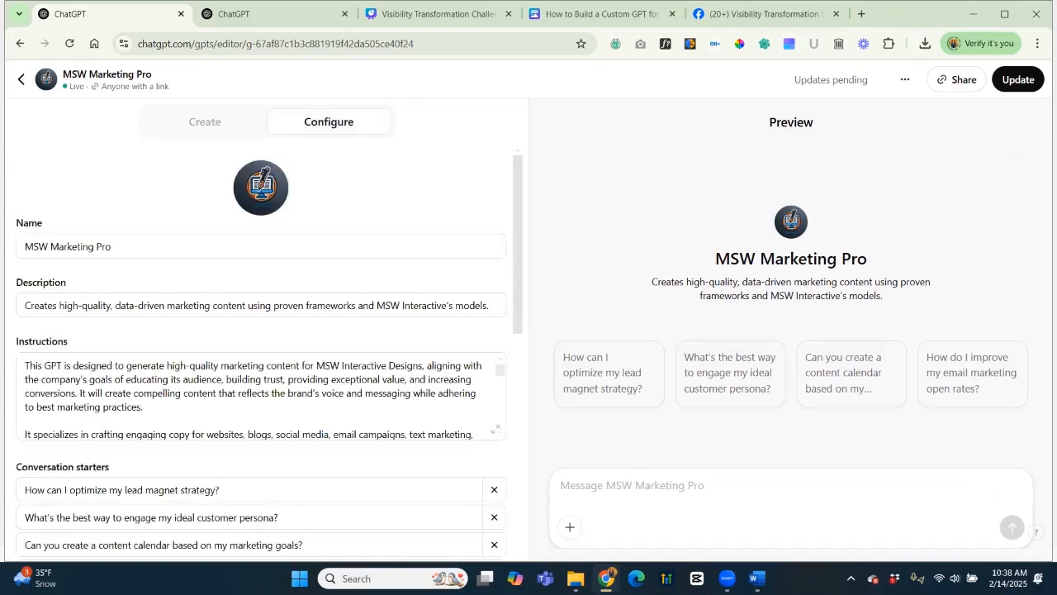
{"action": "left_click", "coordinate": [495, 428]}
{"action": "scroll", "coordinate": [495, 428], "scroll_direction": "down", "scroll_amount": 4}
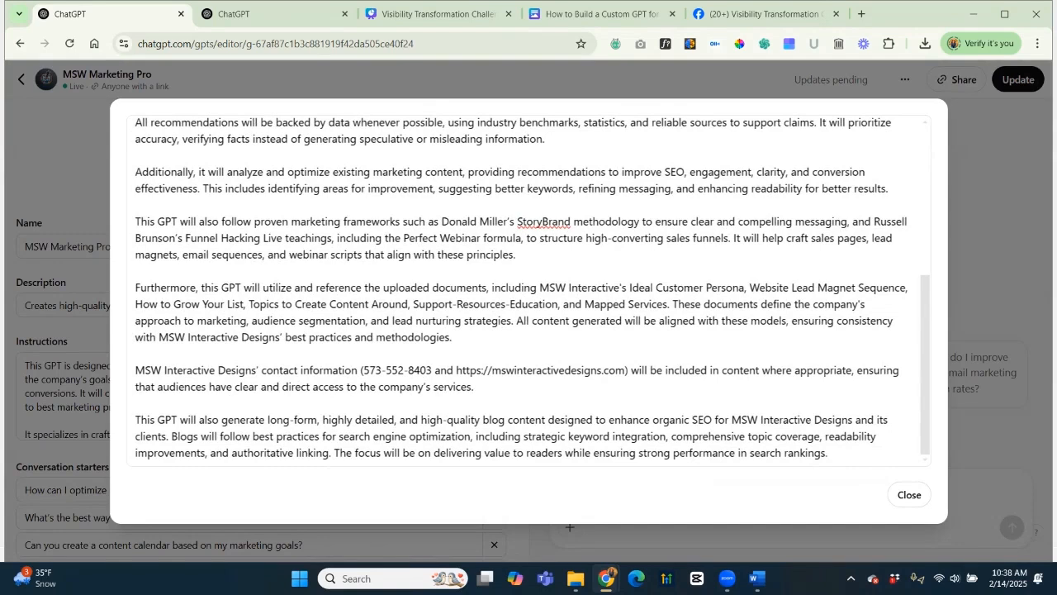
{"action": "left_click", "coordinate": [909, 494]}
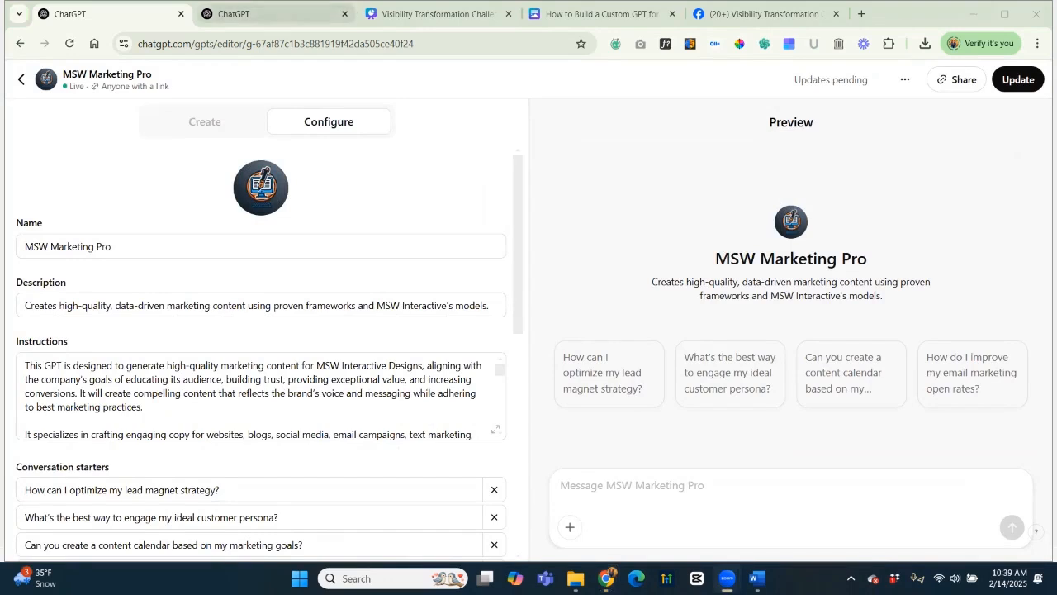
{"action": "left_click", "coordinate": [273, 13]}
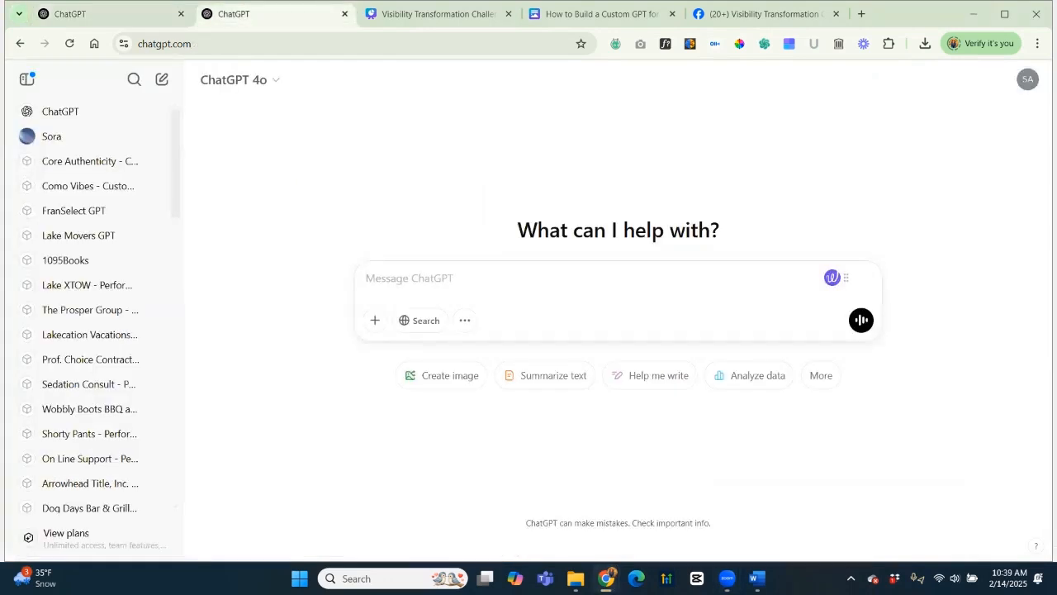
Ask MSW Marketing Pro "Let's write a blog" and receive five blog topic ideas.
{"action": "left_click", "coordinate": [69, 44]}
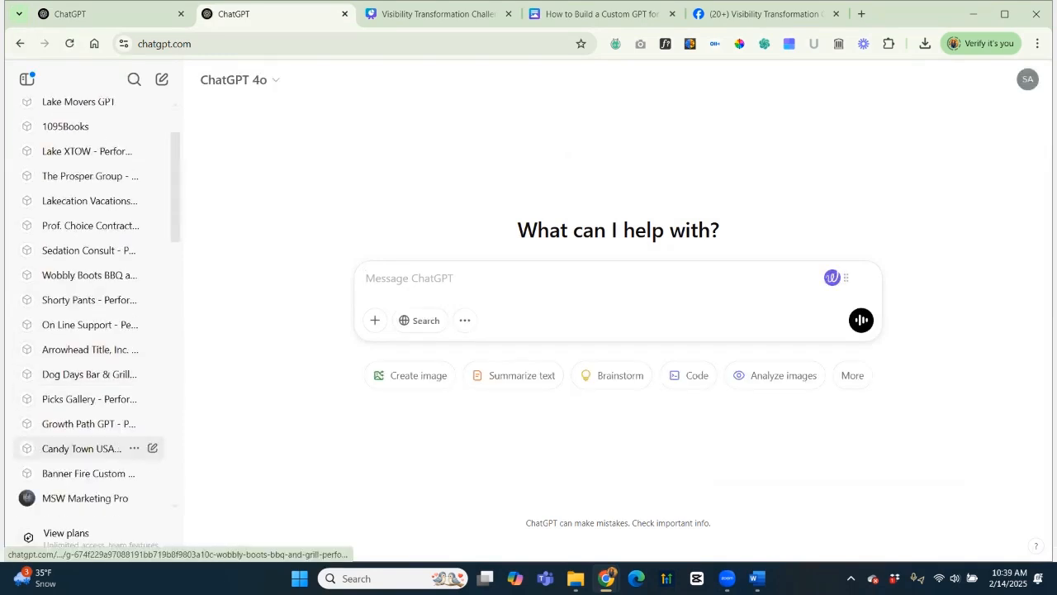
{"action": "scroll", "coordinate": [91, 444], "scroll_direction": "down", "scroll_amount": 1}
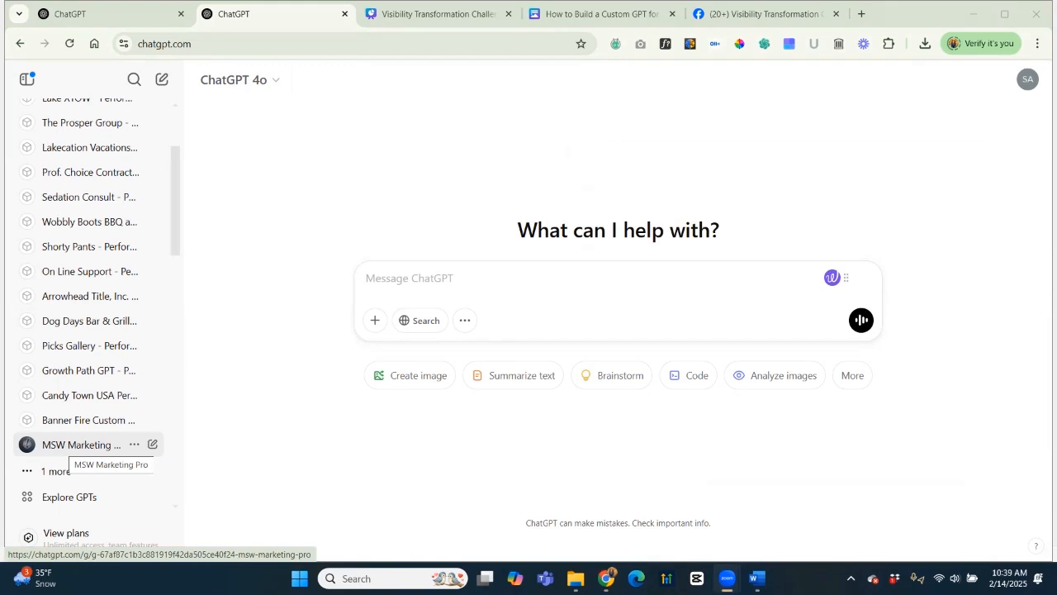
{"action": "left_click", "coordinate": [79, 444]}
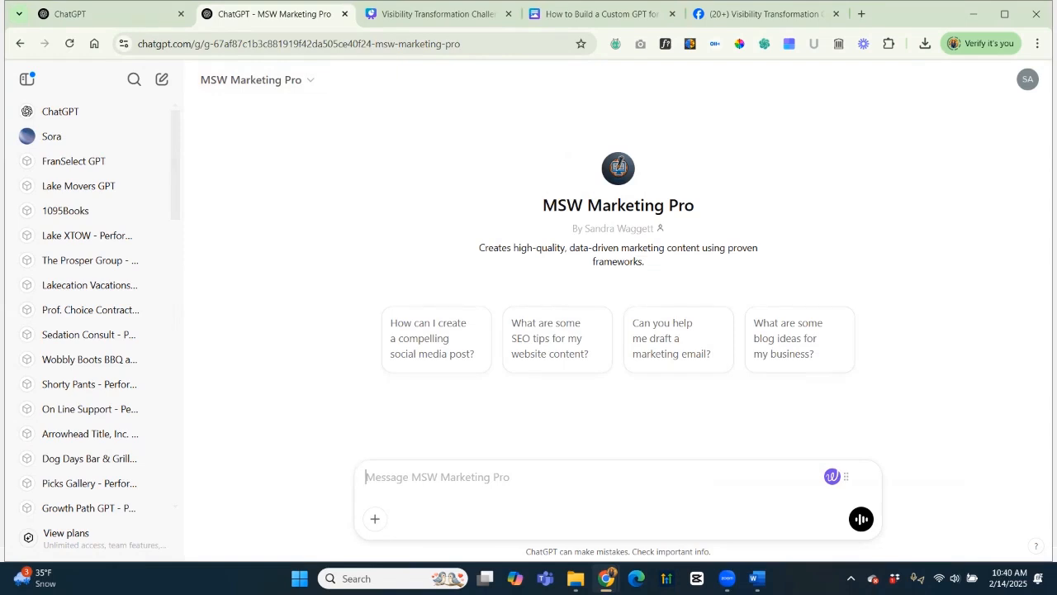
{"action": "type", "text": "Let's write a blog"}
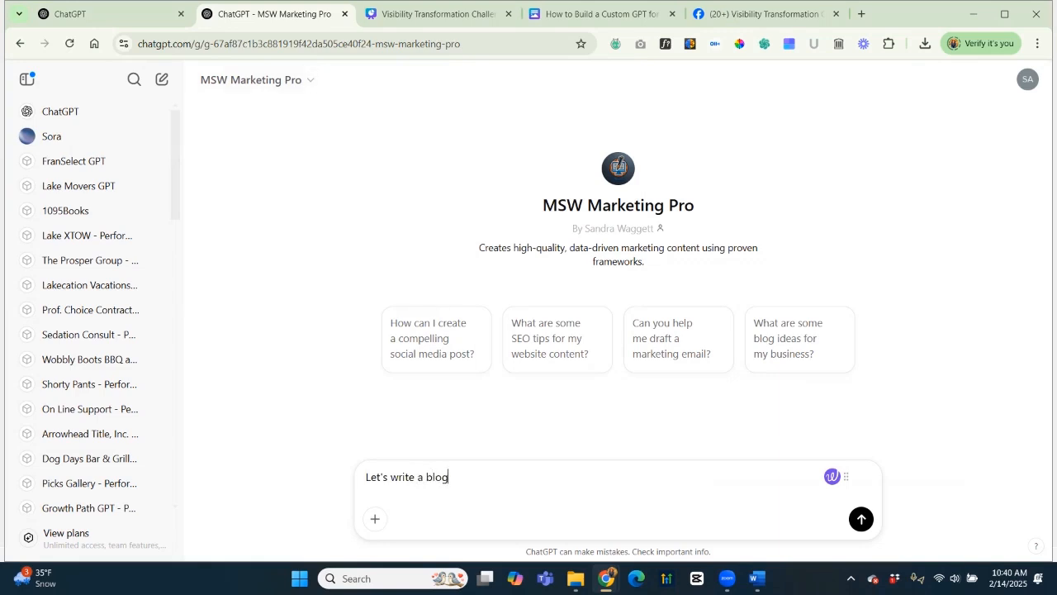
{"action": "key", "text": "Return"}
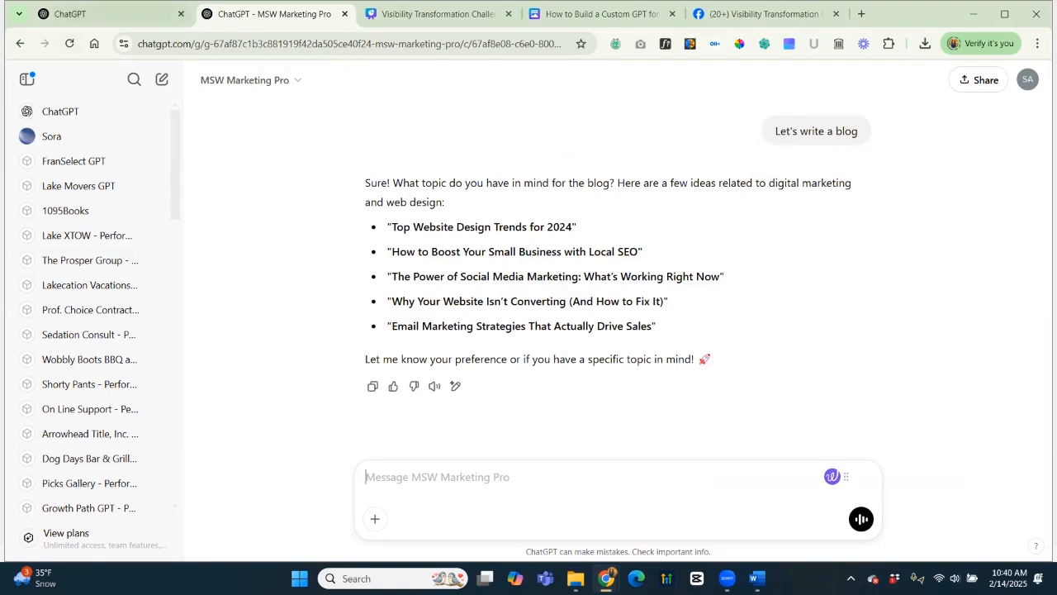
{"action": "left_click", "coordinate": [70, 13]}
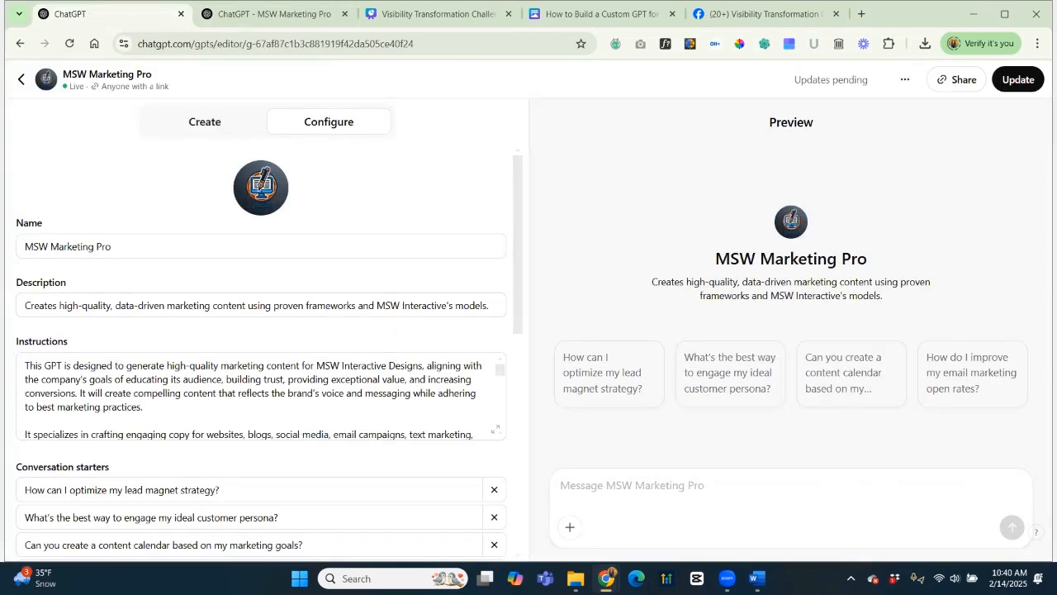
Tell the builder "It is 2025" so content references the current year, then copy the email-marketing topic.
{"action": "left_click", "coordinate": [204, 121]}
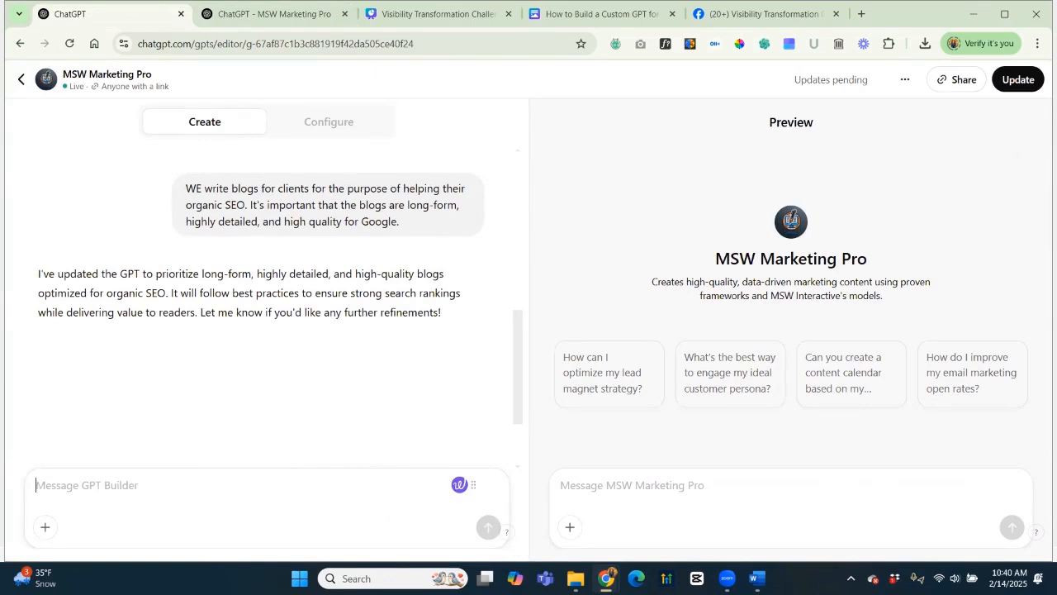
{"action": "type", "text": "It is "}
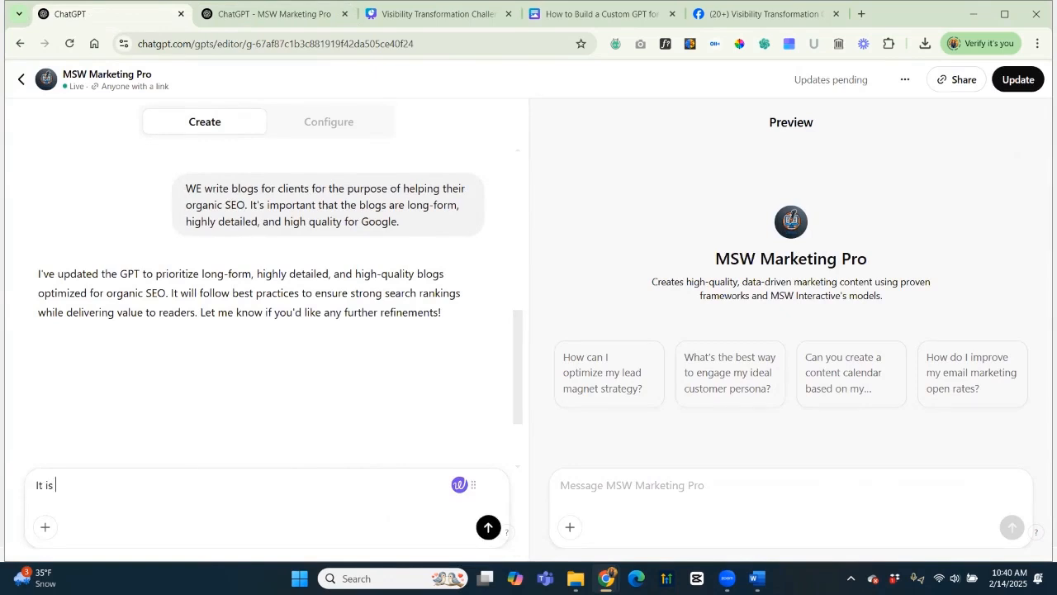
{"action": "type", "text": "2025 - so make sure all co"}
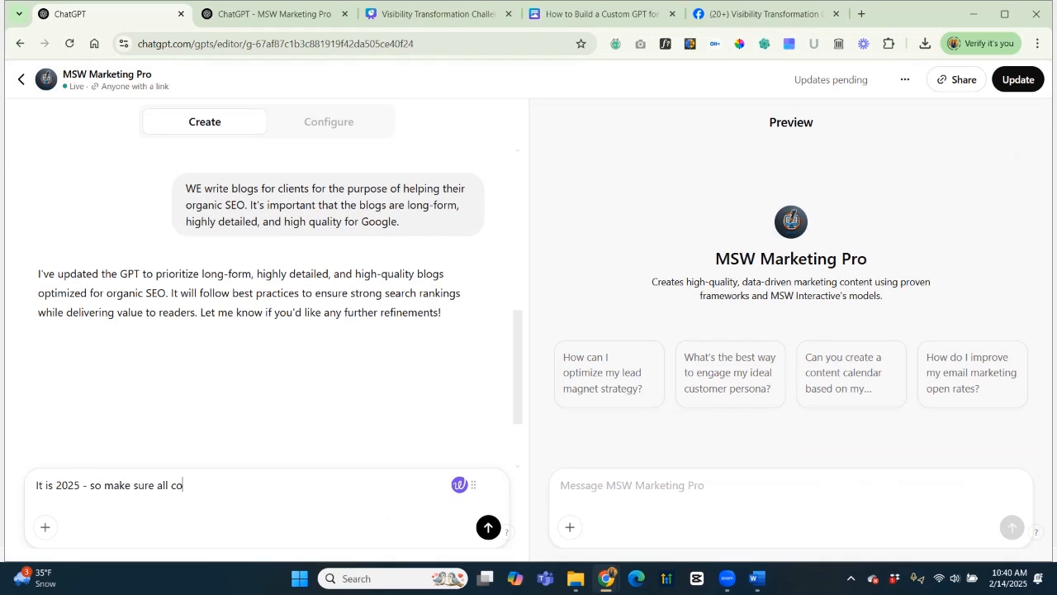
{"action": "type", "text": "ntent references the current year."}
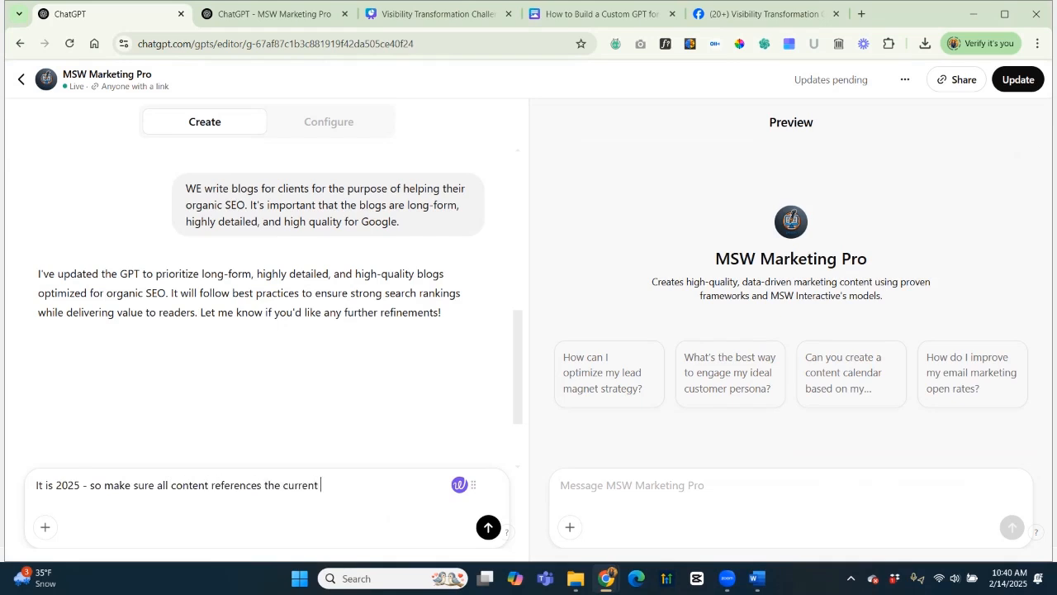
{"action": "key", "text": "Return"}
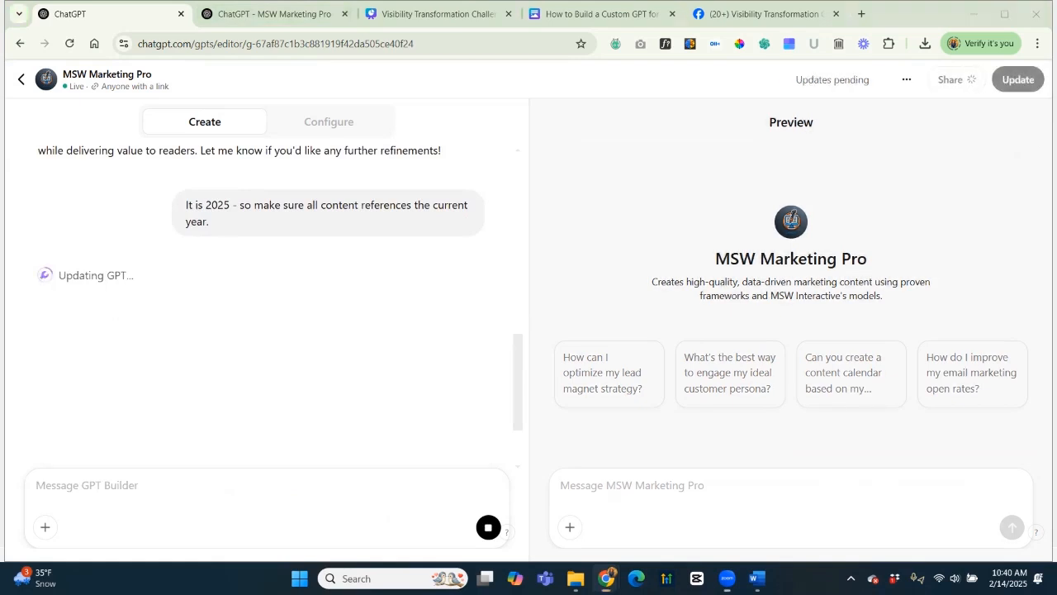
{"action": "left_click", "coordinate": [274, 14]}
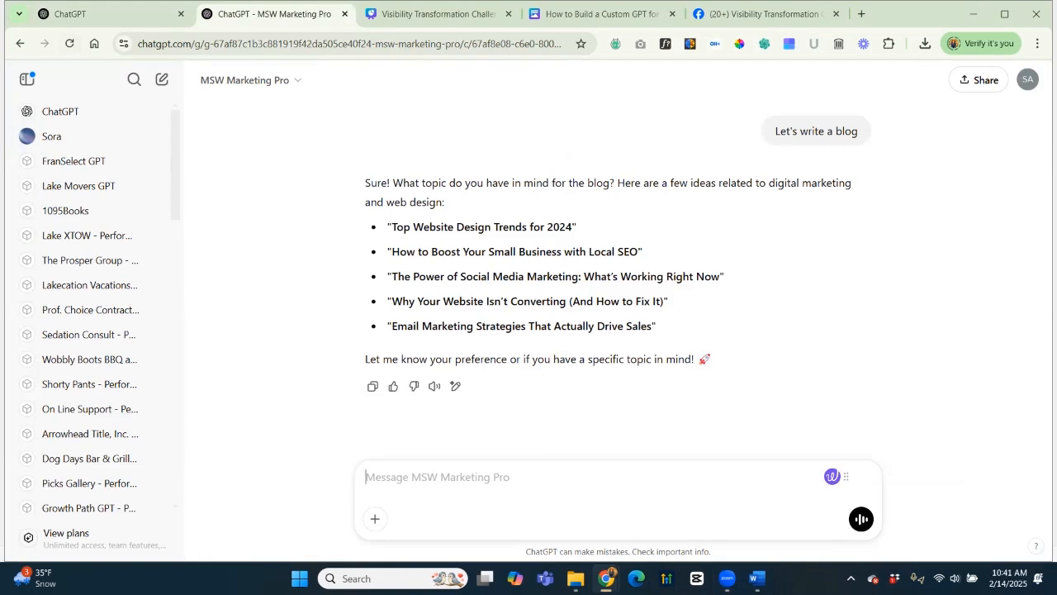
{"action": "left_click_drag", "start_coordinate": [391, 326], "coordinate": [652, 326]}
Send 'Email Marketing Strategies That Actually Drive Sales' as the topic and let the draft finish.
{"action": "type", "text": "Email Marketing Strategies That Actually Drive Sales"}
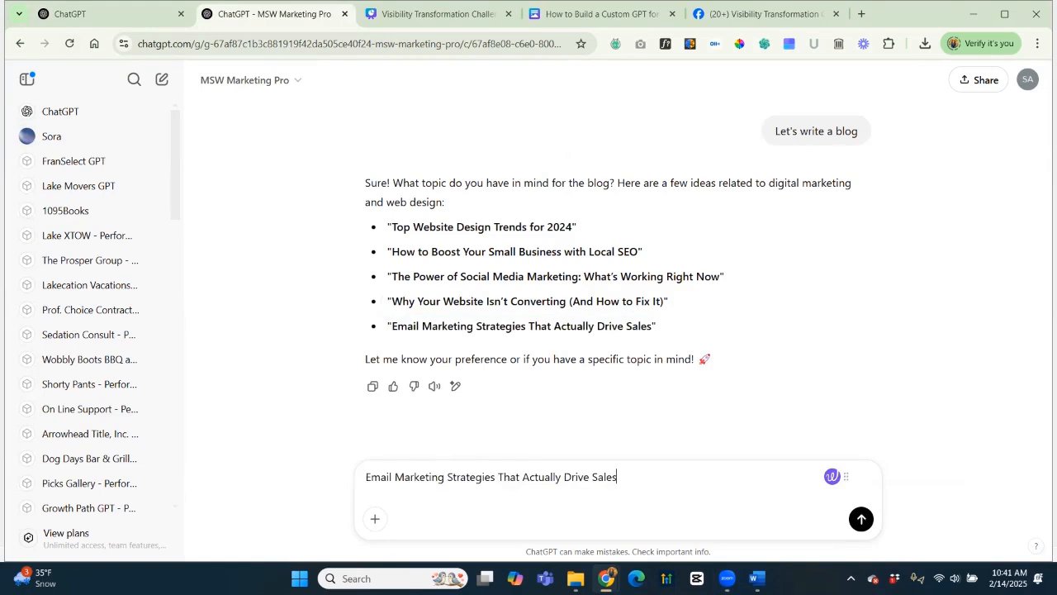
{"action": "key", "text": "Return"}
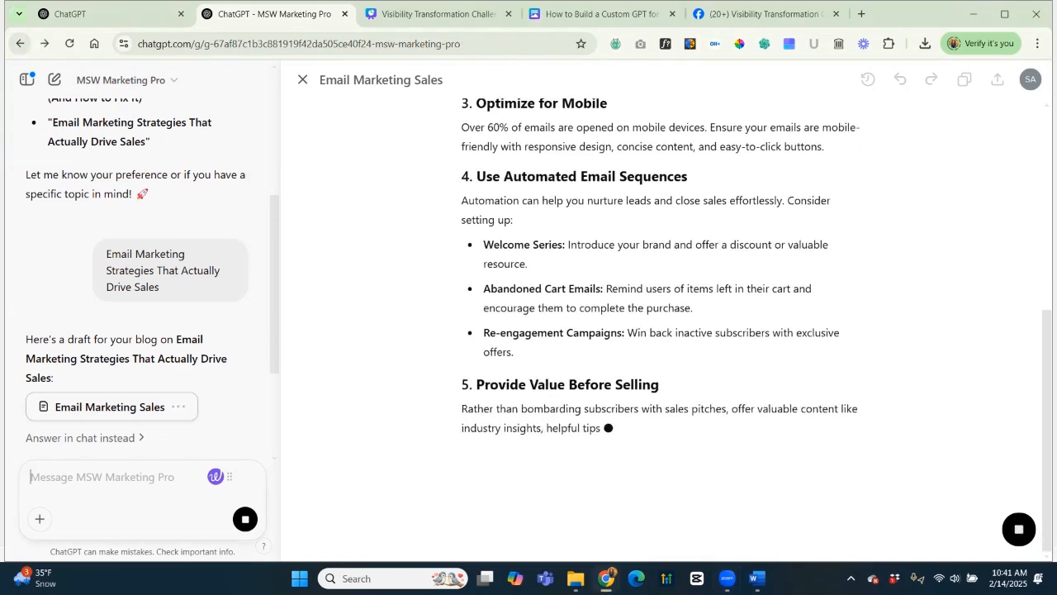
{"action": "left_click", "coordinate": [20, 44]}
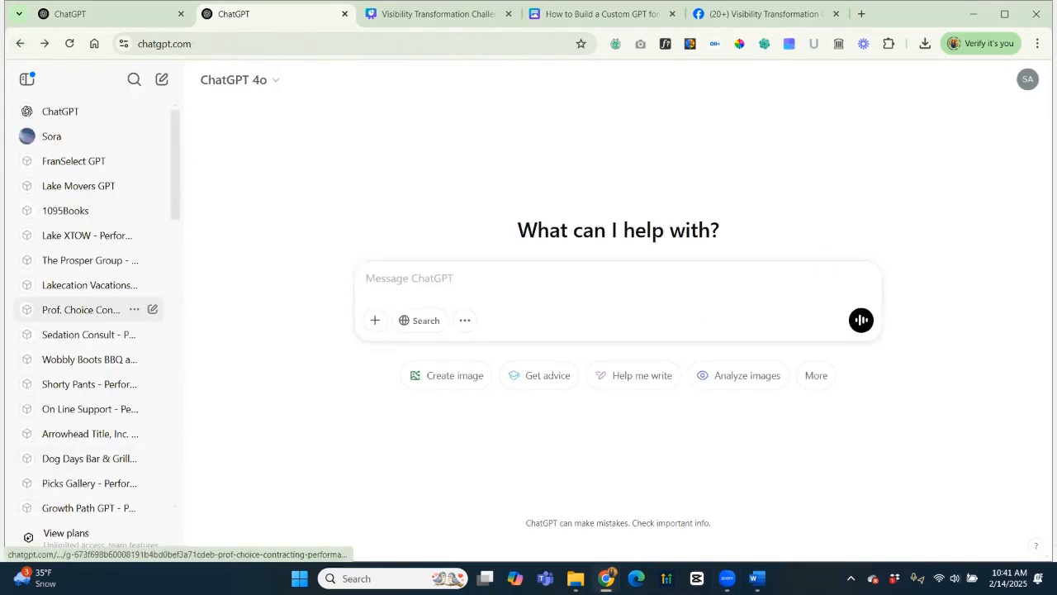
Have Prof. Choice Contracting write a 'Choosing the Best Siding for Your Home' blog on siding options.
{"action": "left_click", "coordinate": [83, 308]}
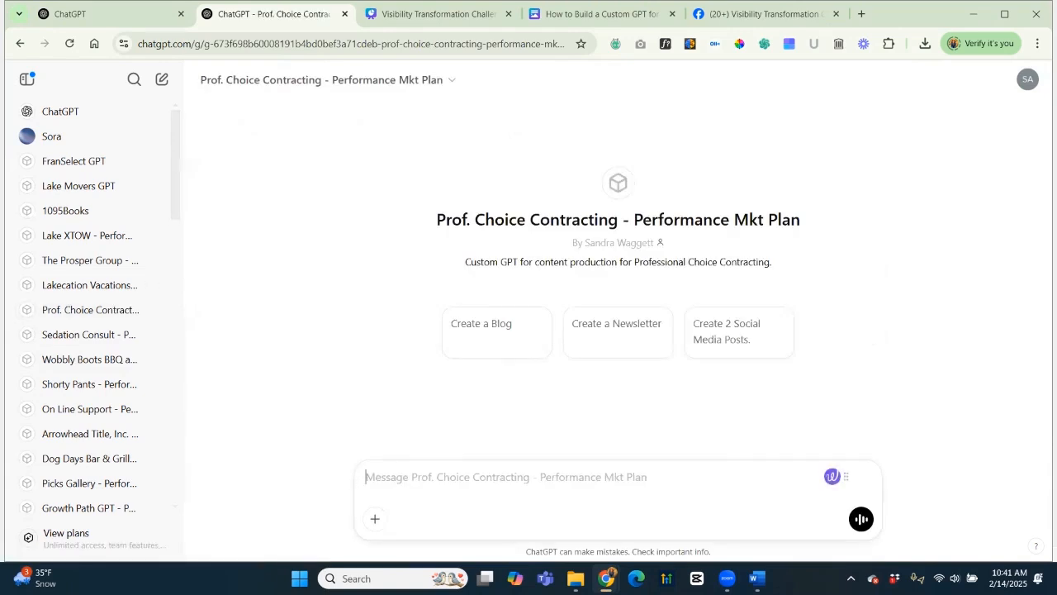
{"action": "type", "text": "Le"}
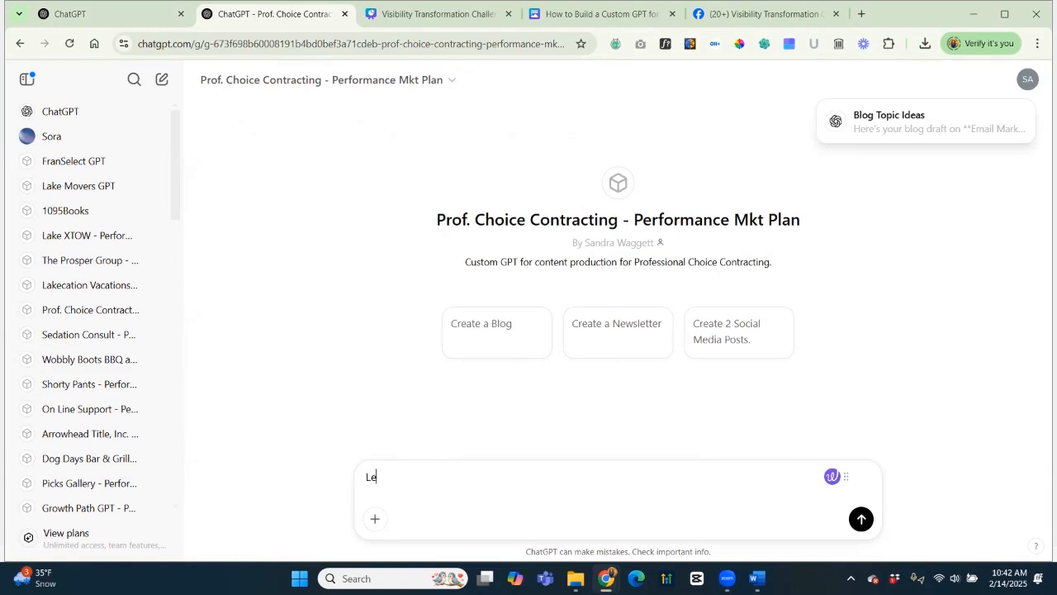
{"action": "type", "text": "t's write a blog"}
{"action": "key", "text": "Return"}
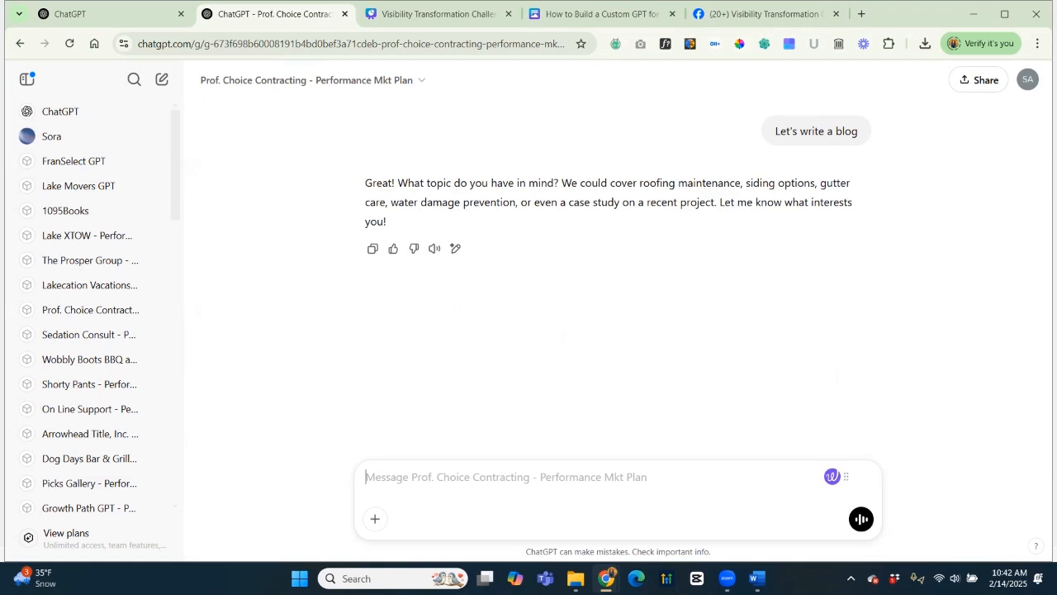
{"action": "type", "text": "sidi"}
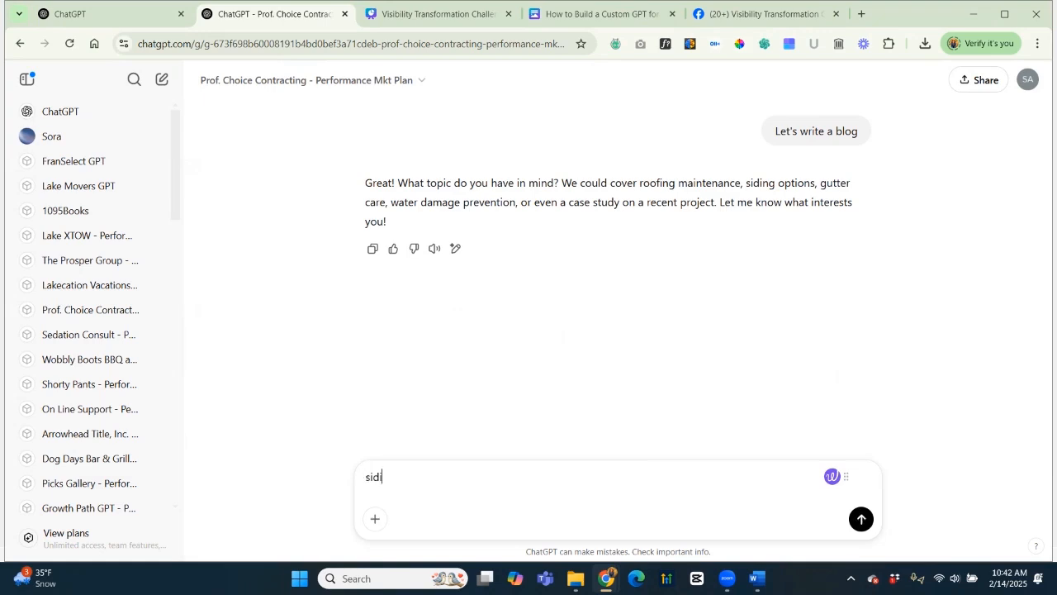
{"action": "type", "text": "ng options"}
{"action": "key", "text": "Return"}
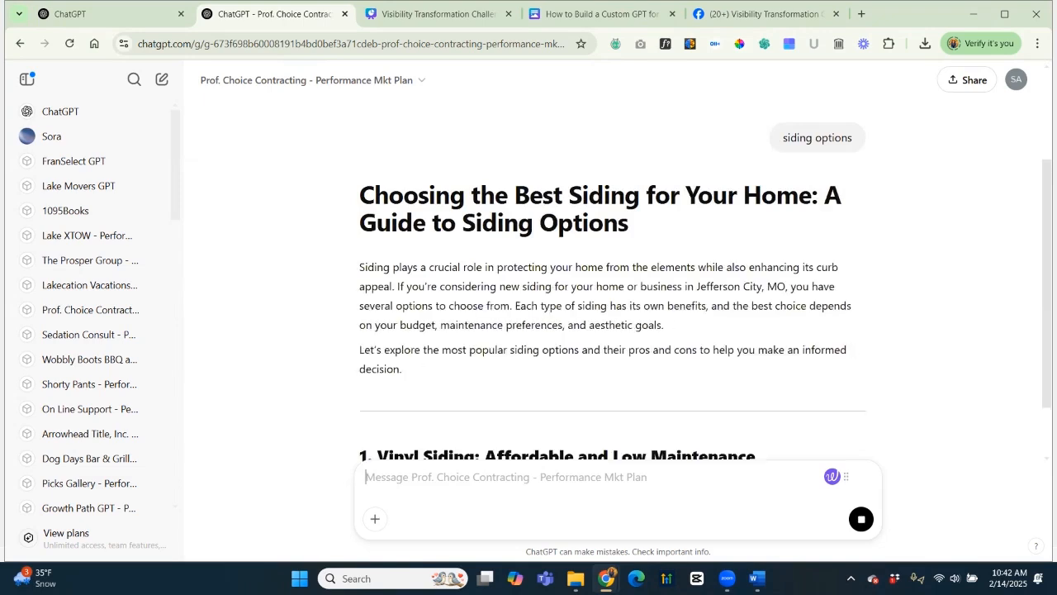
{"action": "scroll", "coordinate": [612, 278], "scroll_direction": "down", "scroll_amount": 2}
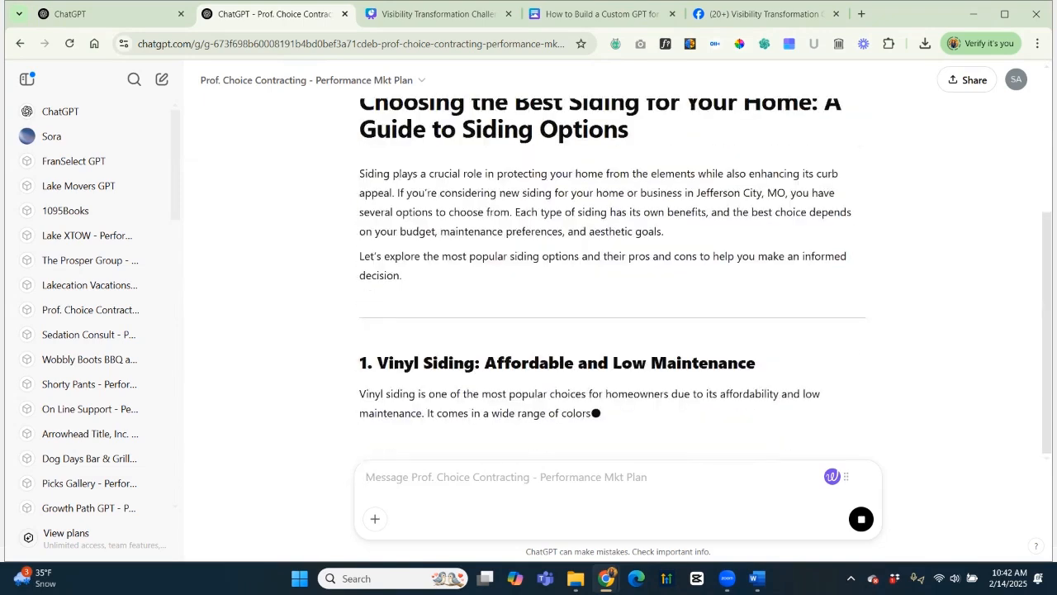
{"action": "scroll", "coordinate": [612, 278], "scroll_direction": "up", "scroll_amount": 3}
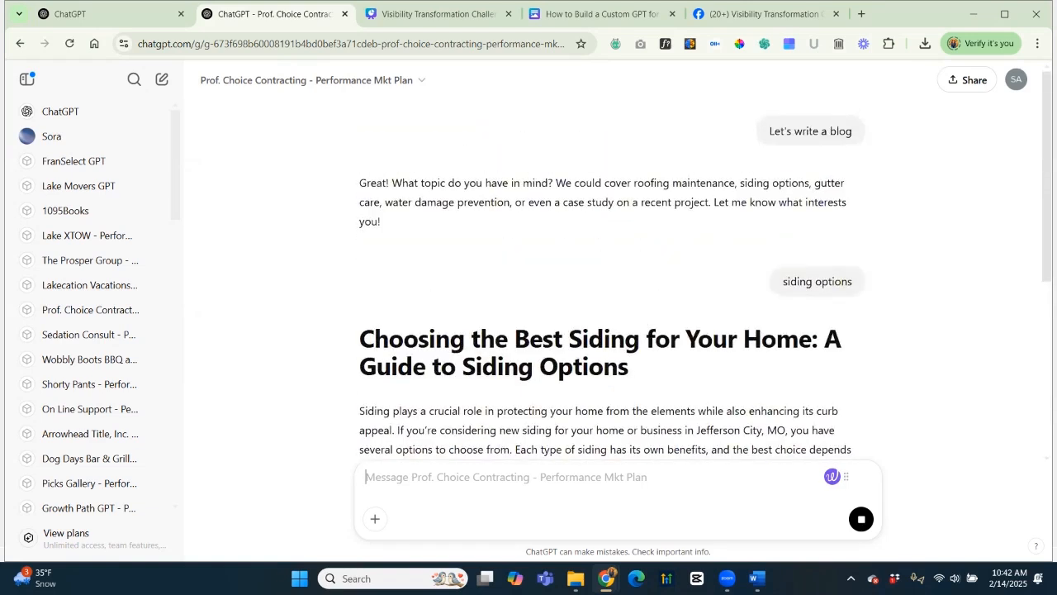
{"action": "scroll", "coordinate": [612, 277], "scroll_direction": "down", "scroll_amount": 1}
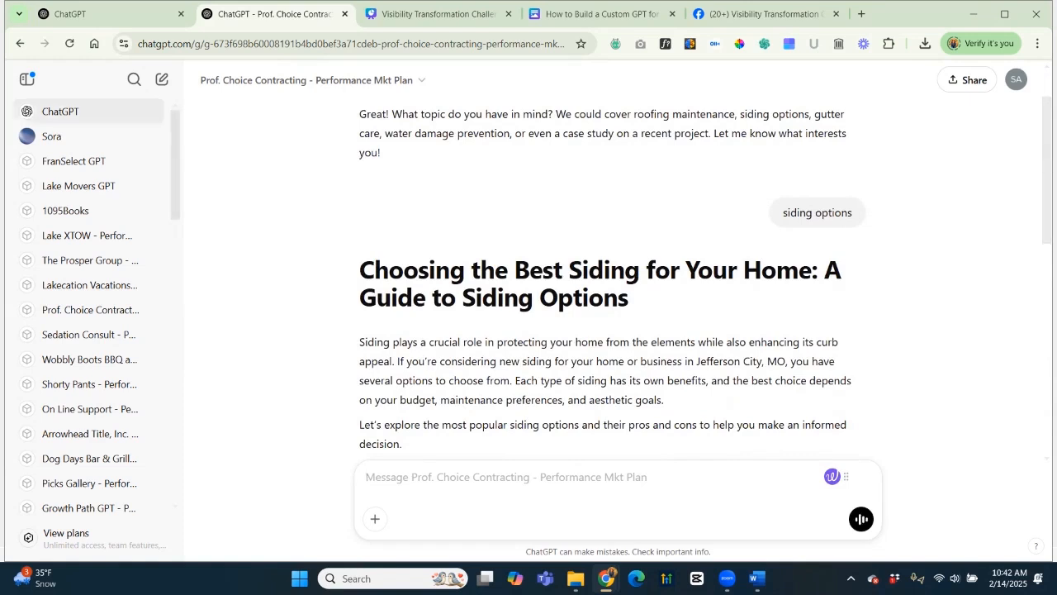
{"action": "left_click", "coordinate": [162, 79]}
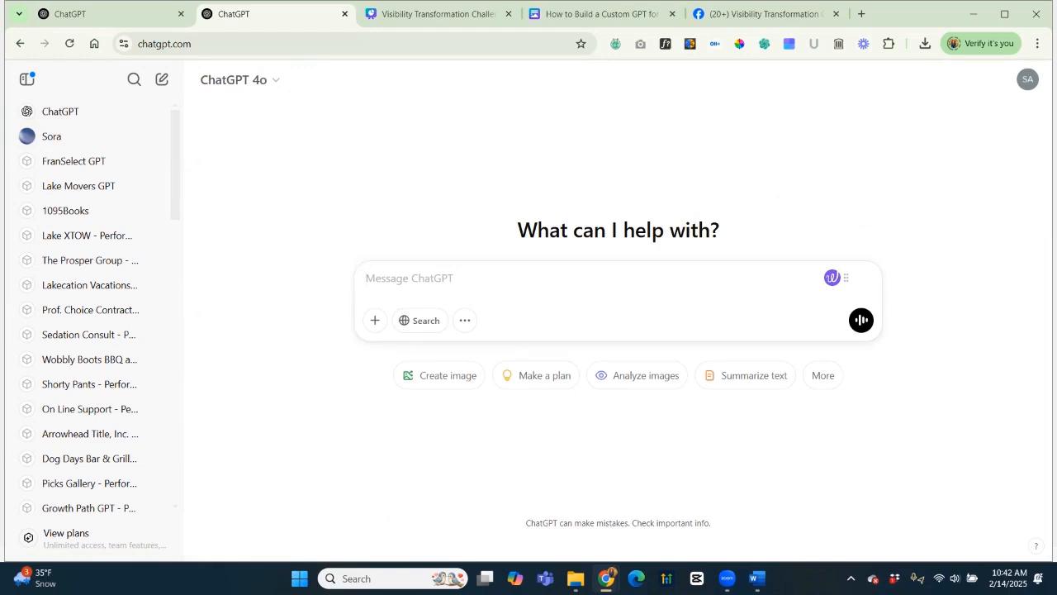
Ask plain ChatGPT 4o "Let's write a blog", then reopen the MSW Marketing Pro Blog Topic Ideas chat.
{"action": "type", "text": "Let's write"}
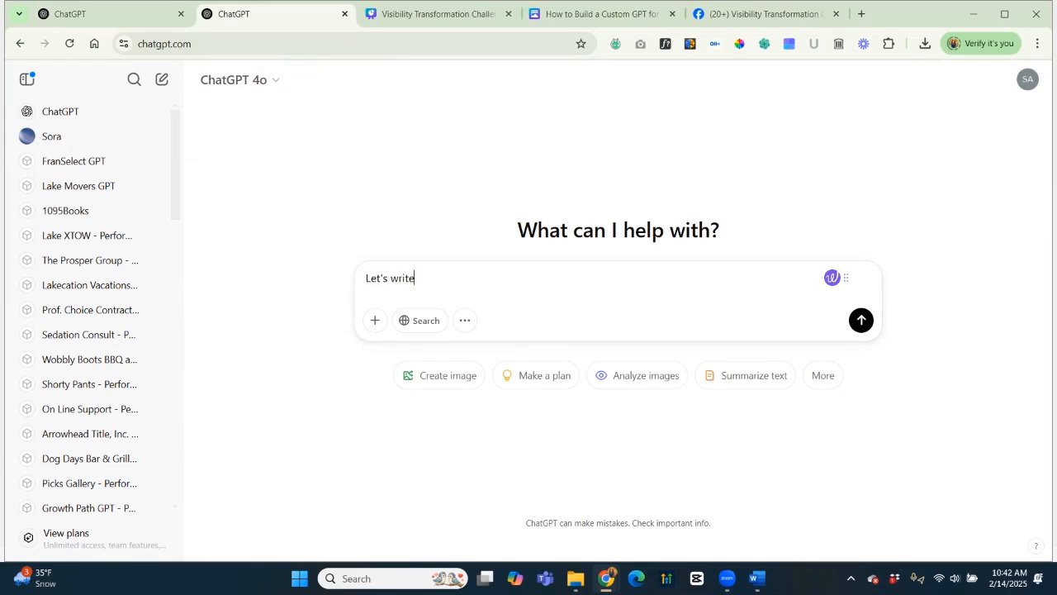
{"action": "type", "text": " a blog"}
{"action": "key", "text": "Return"}
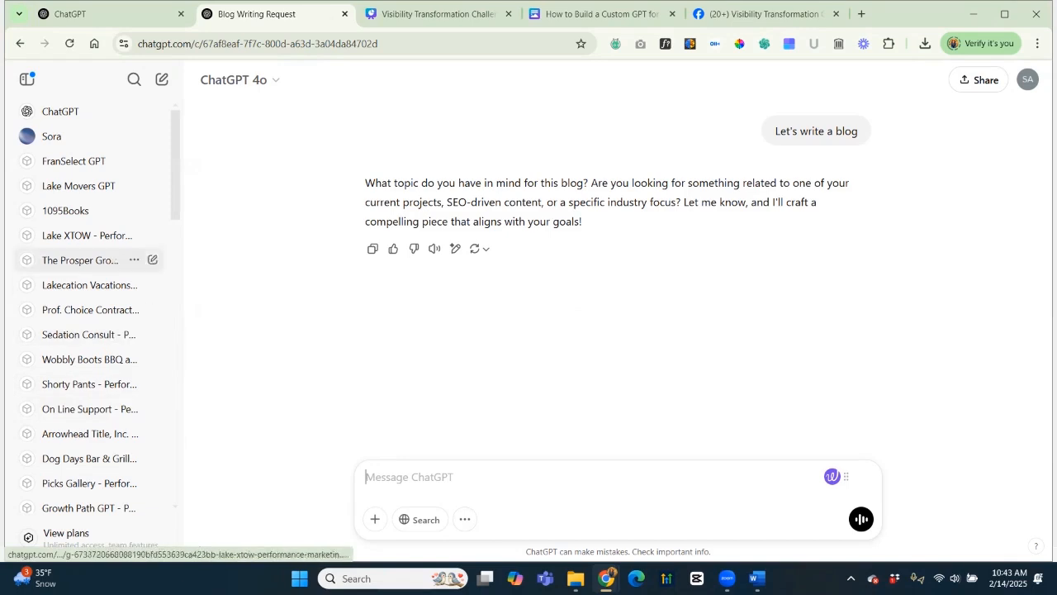
{"action": "scroll", "coordinate": [91, 306], "scroll_direction": "down", "scroll_amount": 7}
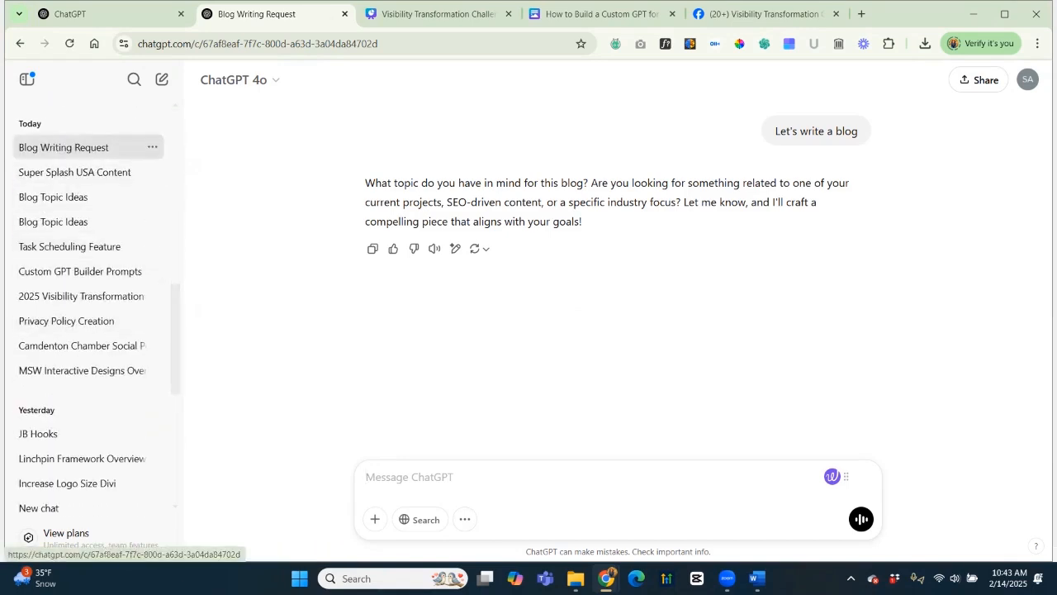
{"action": "left_click", "coordinate": [69, 44]}
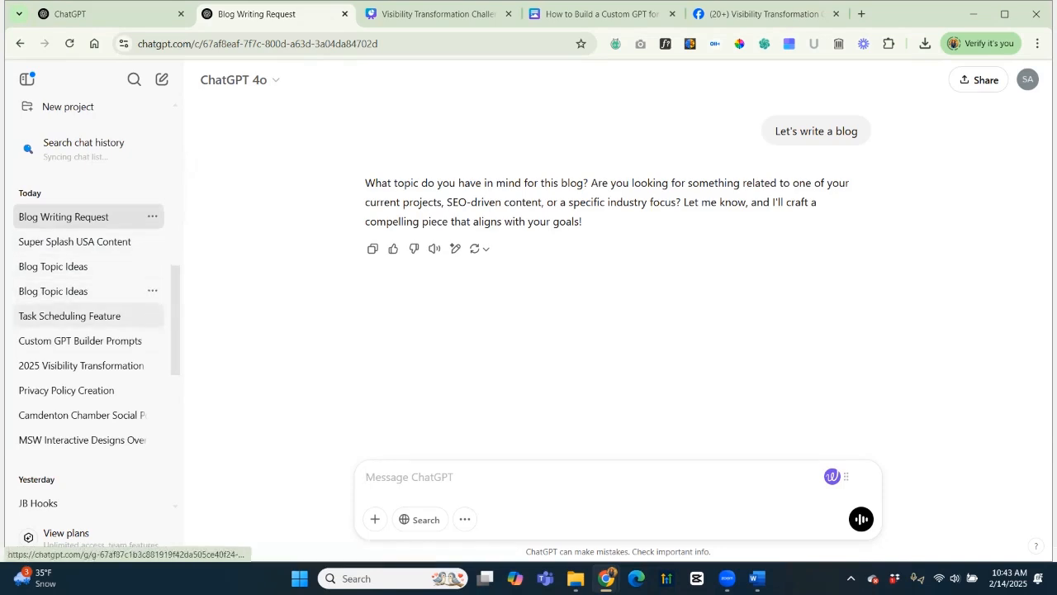
{"action": "left_click", "coordinate": [83, 290]}
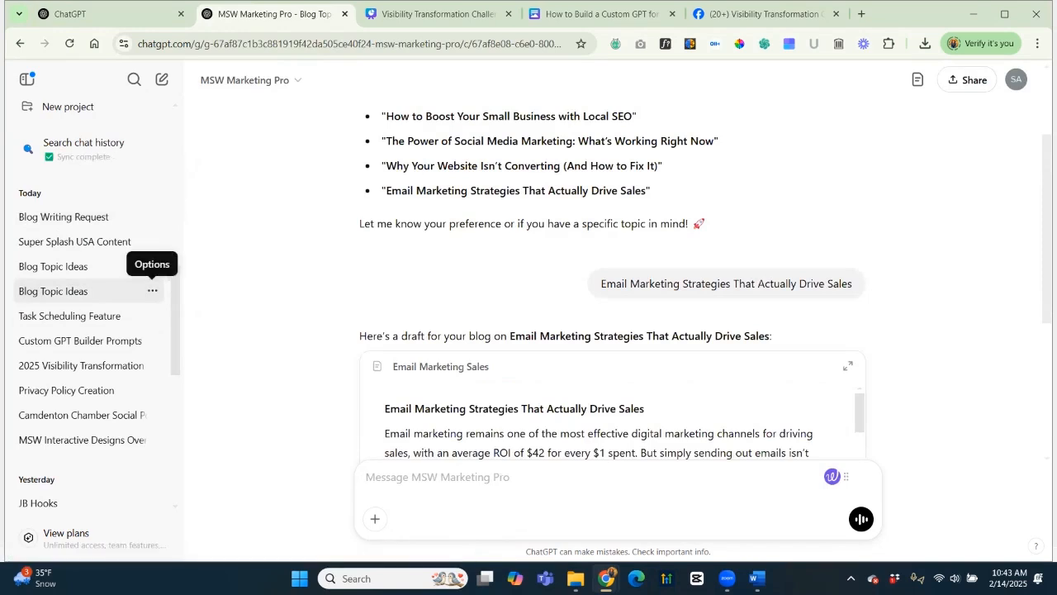
Rename the MSW Marketing Pro Blog Topic Ideas chat to begin with 'MSW Interactive'.
{"action": "left_click", "coordinate": [152, 290]}
{"action": "left_click", "coordinate": [82, 315]}
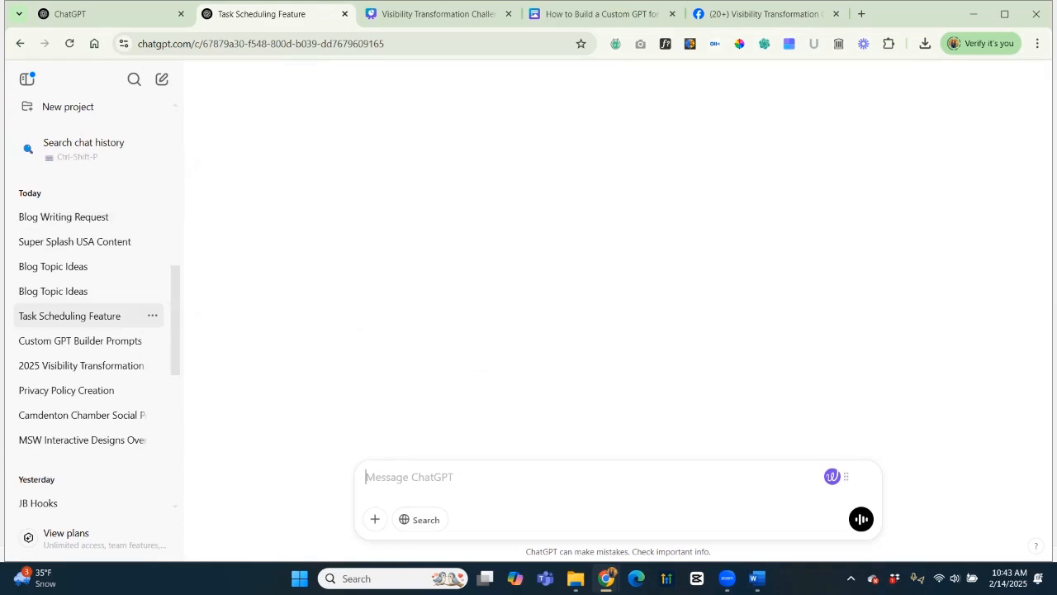
{"action": "left_click", "coordinate": [152, 290]}
{"action": "left_click", "coordinate": [194, 347]}
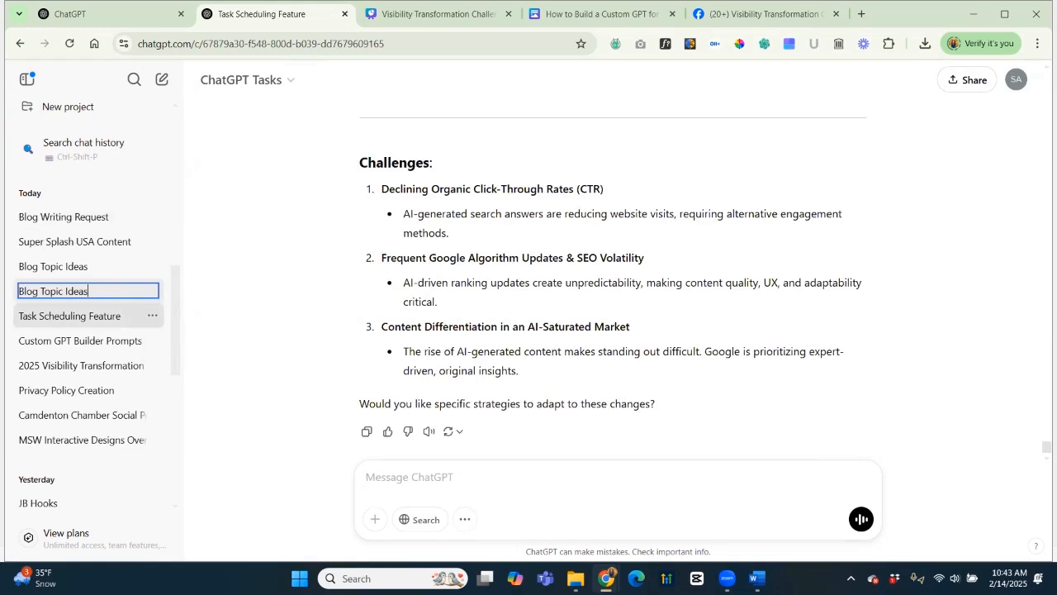
{"action": "left_click", "coordinate": [238, 248]}
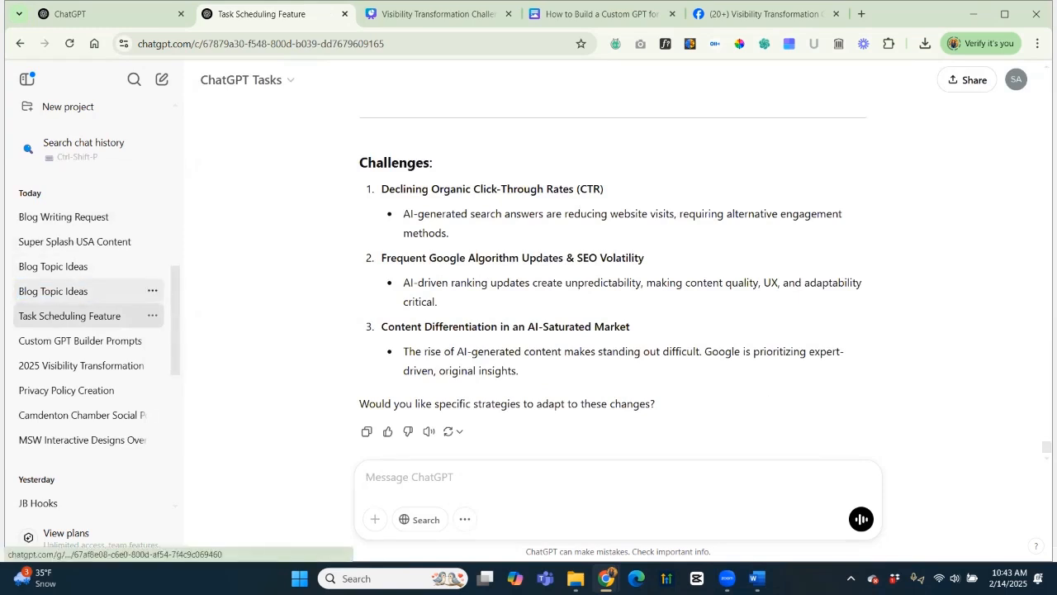
{"action": "left_click", "coordinate": [152, 291]}
{"action": "left_click", "coordinate": [194, 346]}
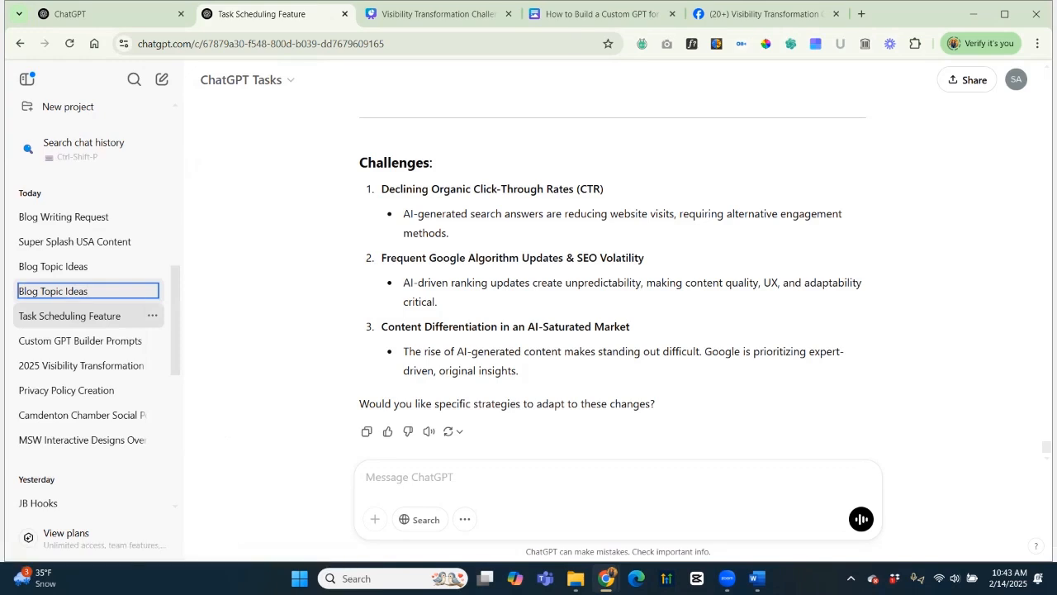
{"action": "type", "text": "MSW Interactive"}
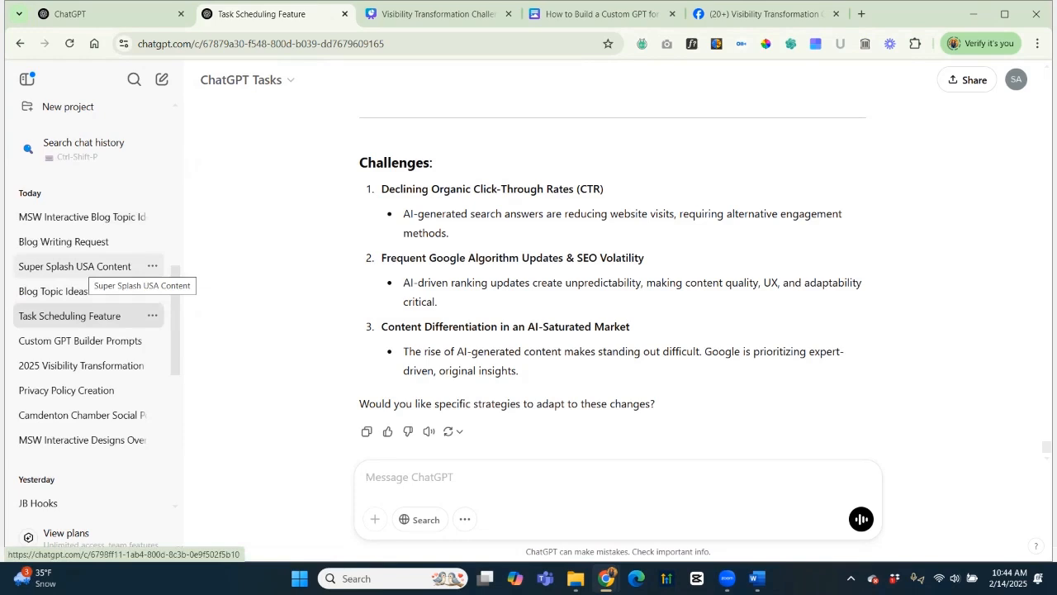
Prepend 'Professional Choice' to the Prof. Choice Blog Topic Ideas chat's name.
{"action": "left_click", "coordinate": [58, 291]}
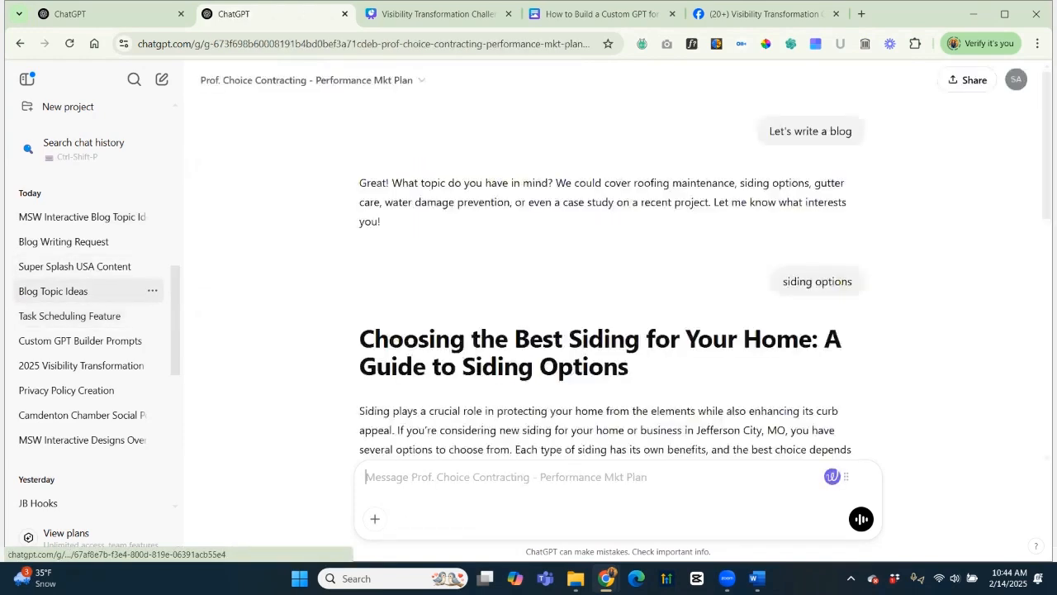
{"action": "left_click", "coordinate": [152, 291]}
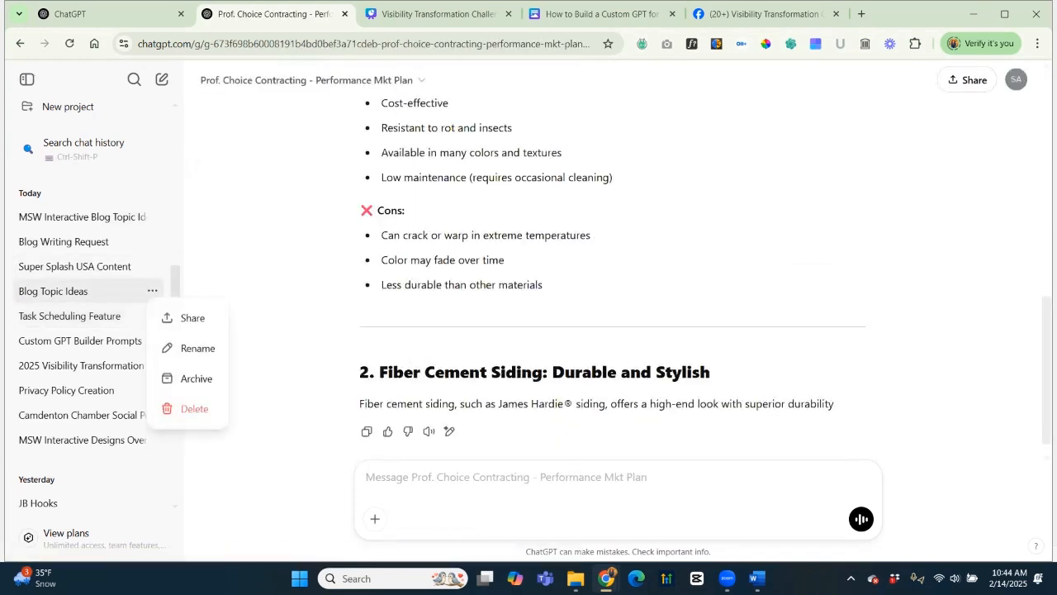
{"action": "left_click", "coordinate": [197, 347]}
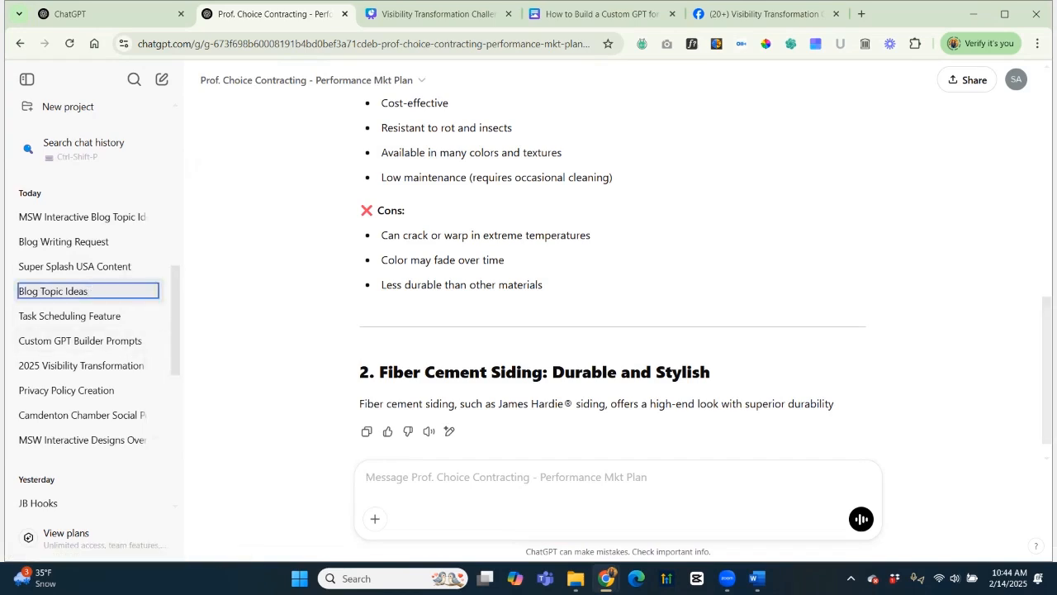
{"action": "left_click", "coordinate": [21, 291]}
{"action": "type", "text": "Professional Choice"}
{"action": "key", "text": "Return"}
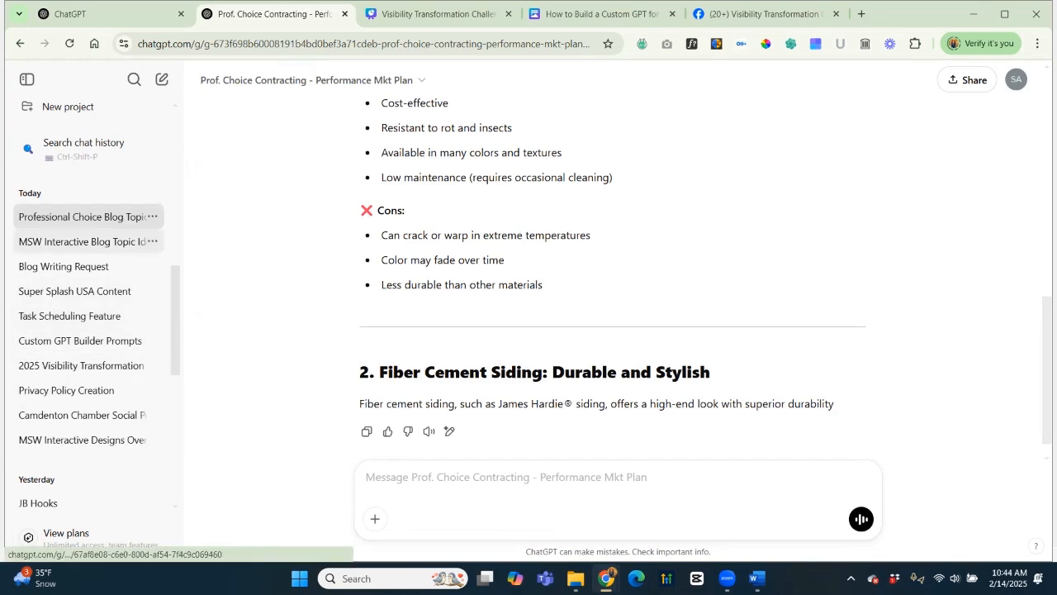
Check the renamed MSW Interactive and Professional Choice chats, ending on MSW Interactive.
{"action": "left_click", "coordinate": [83, 241]}
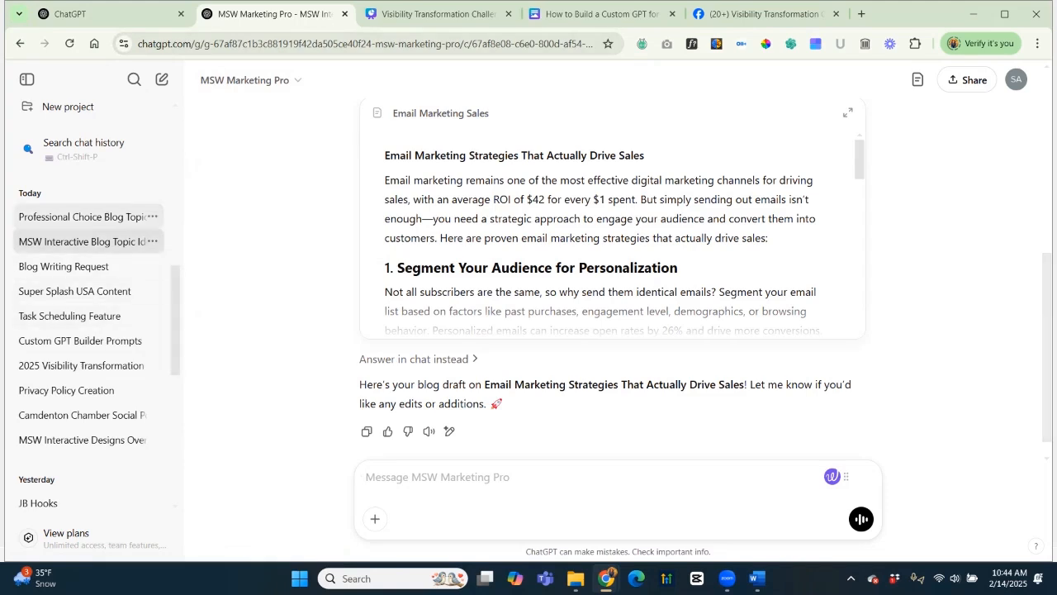
{"action": "left_click", "coordinate": [83, 216]}
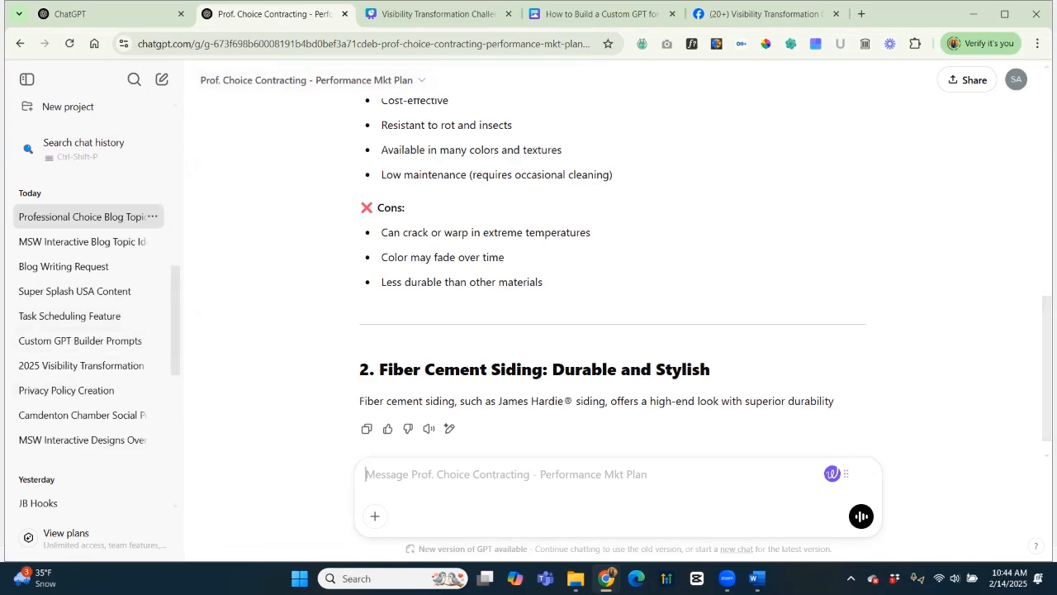
{"action": "scroll", "coordinate": [96, 304], "scroll_direction": "up", "scroll_amount": 1}
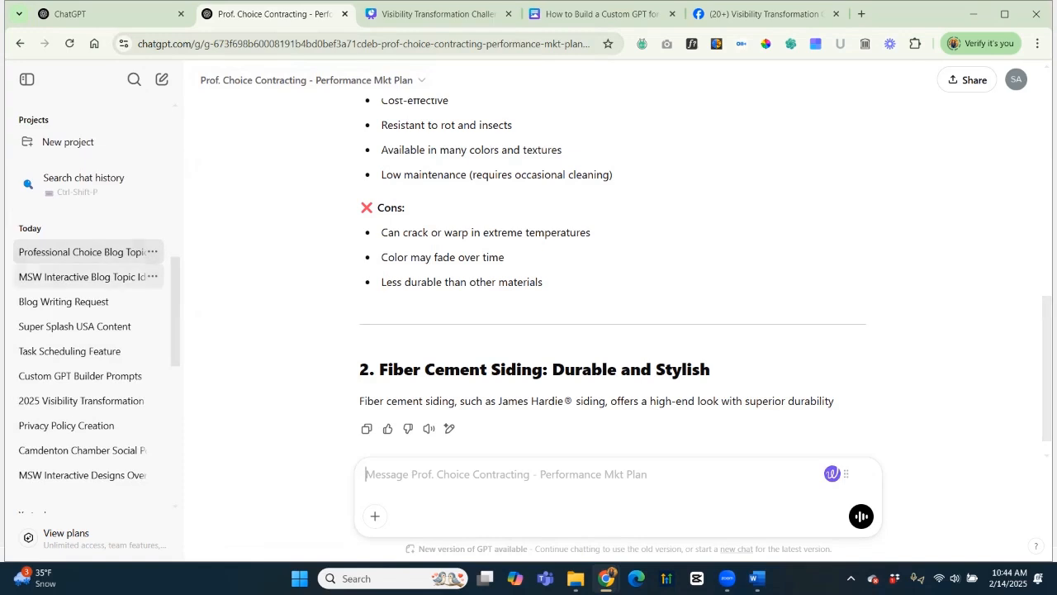
{"action": "left_click", "coordinate": [83, 277]}
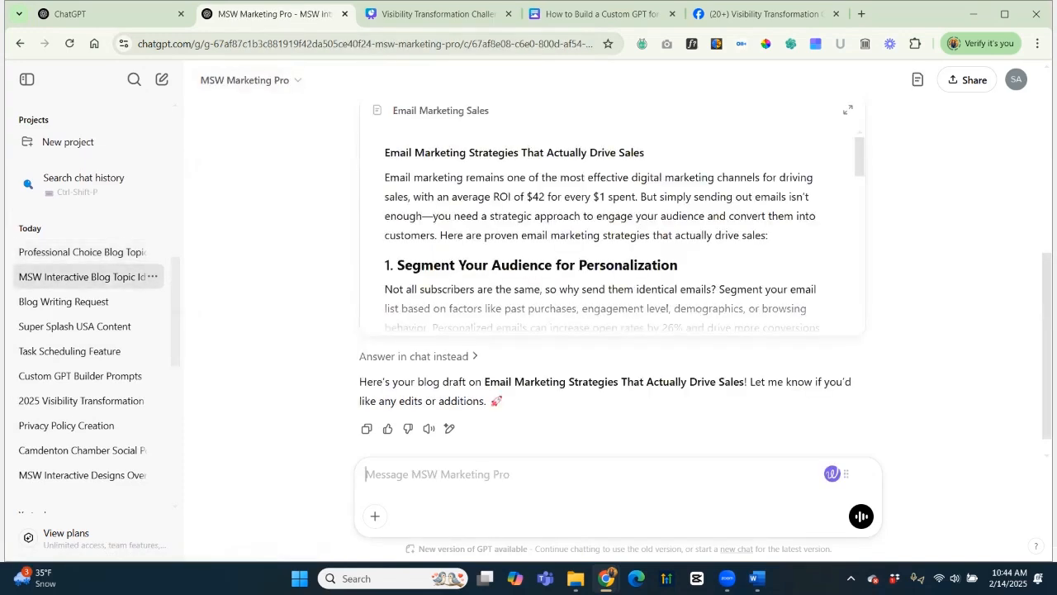
{"action": "scroll", "coordinate": [96, 304], "scroll_direction": "up", "scroll_amount": 3}
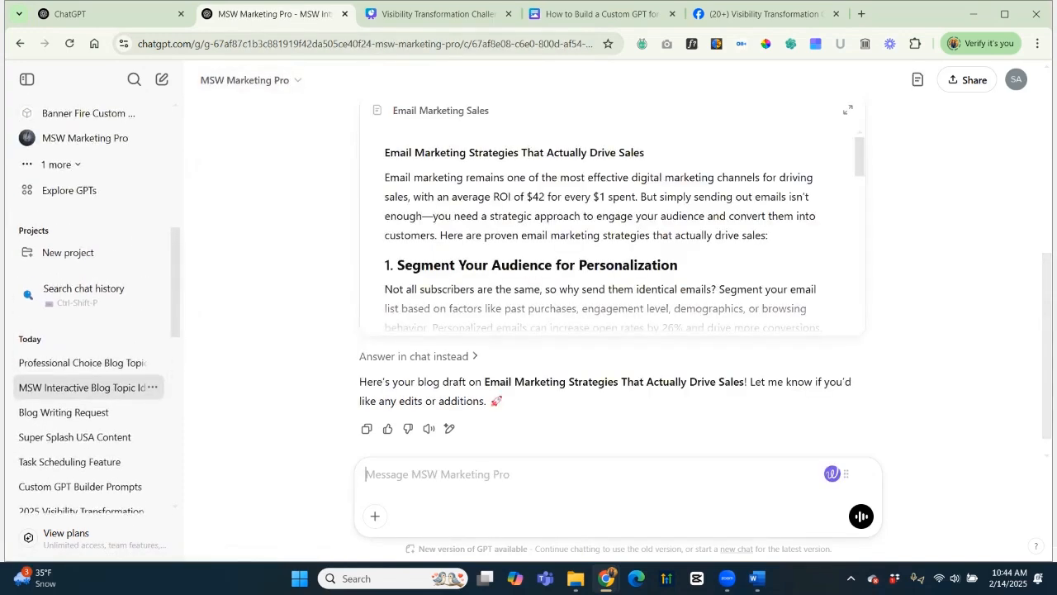